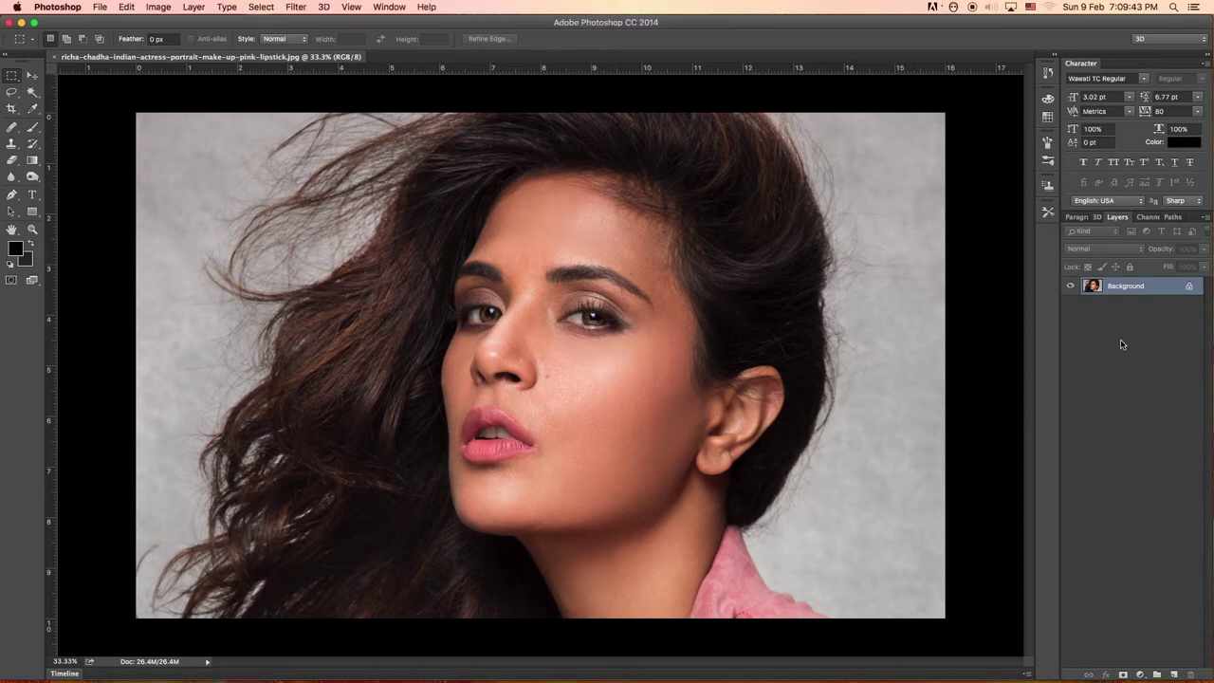
# Step: Duplicate the photo to Layer 1, hide the Background, zoom to the lips, and add empty Layer 2
pyautogui.press('super+j')
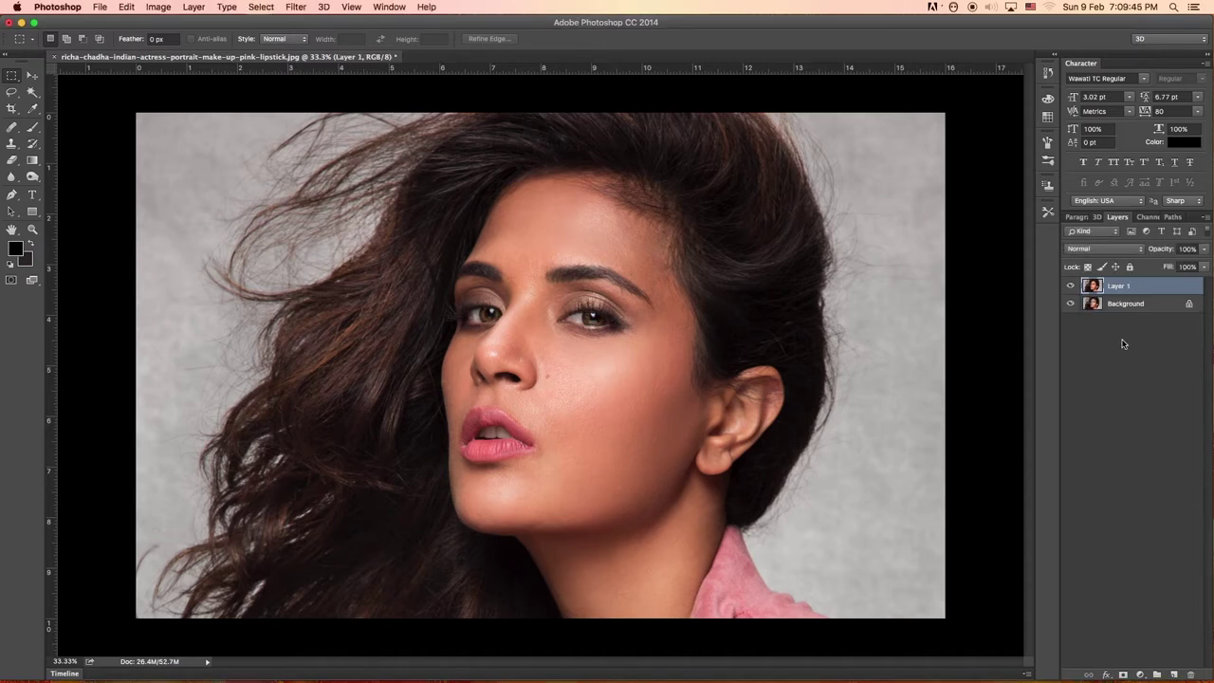
pyautogui.click(1070, 304)
pyautogui.scroll(3, 503, 415)
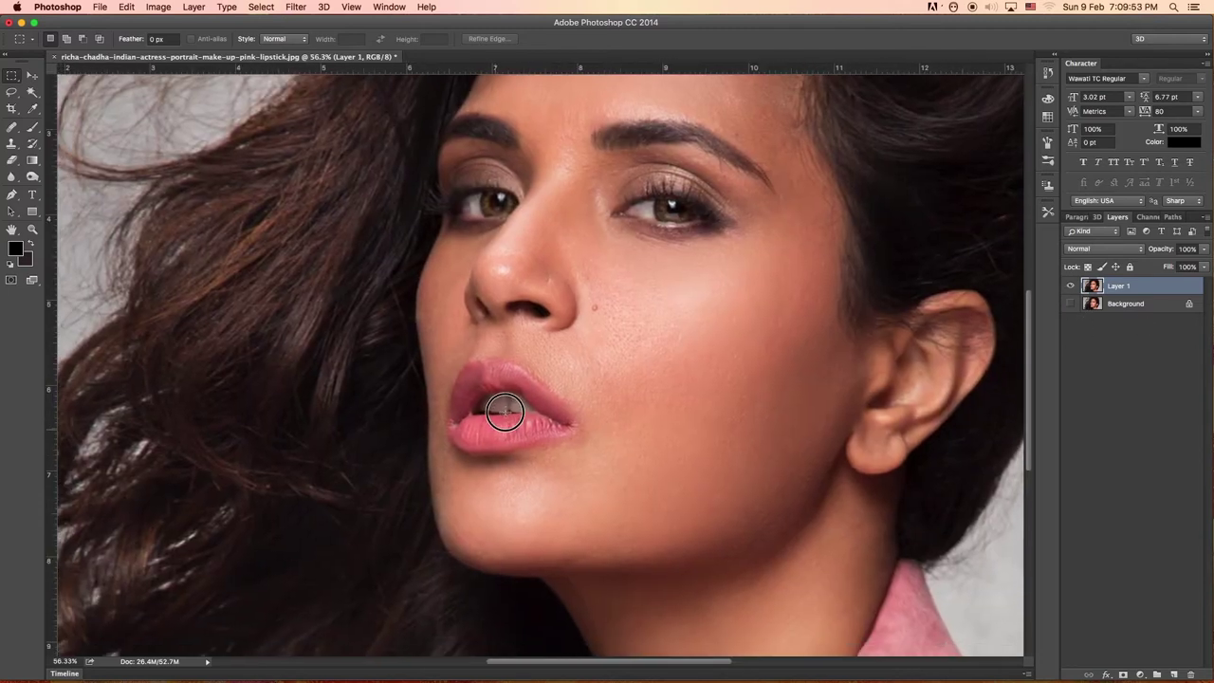
pyautogui.scroll(2, 503, 415)
pyautogui.scroll(2, 502, 416)
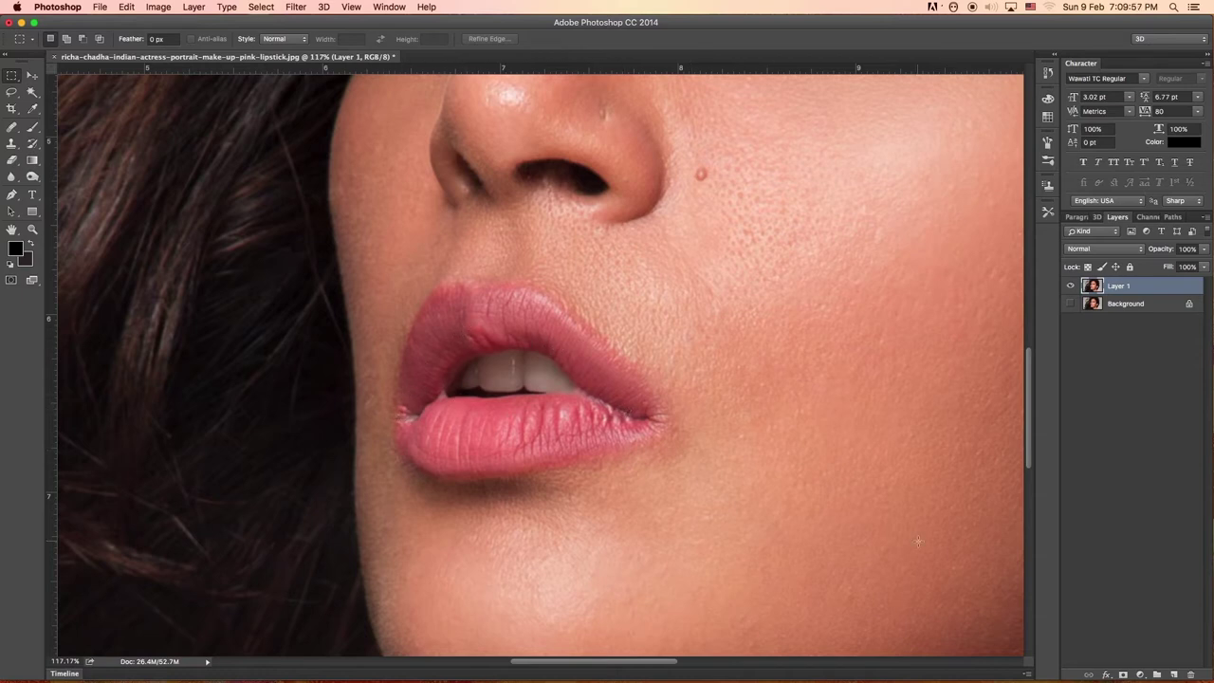
pyautogui.click(1174, 674)
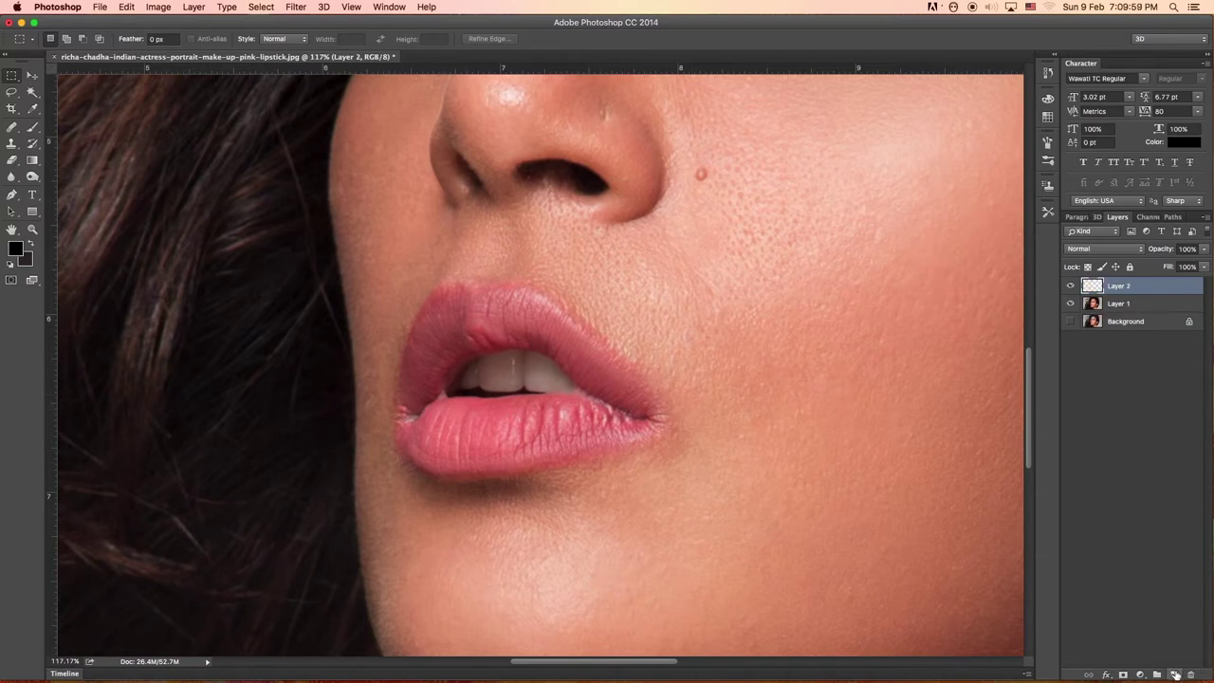
# Step: Heal the speckles at the left lip corner on Layer 2 with the Healing Brush (Current & Below)
pyautogui.click(11, 130)
pyautogui.rightClick(11, 130)
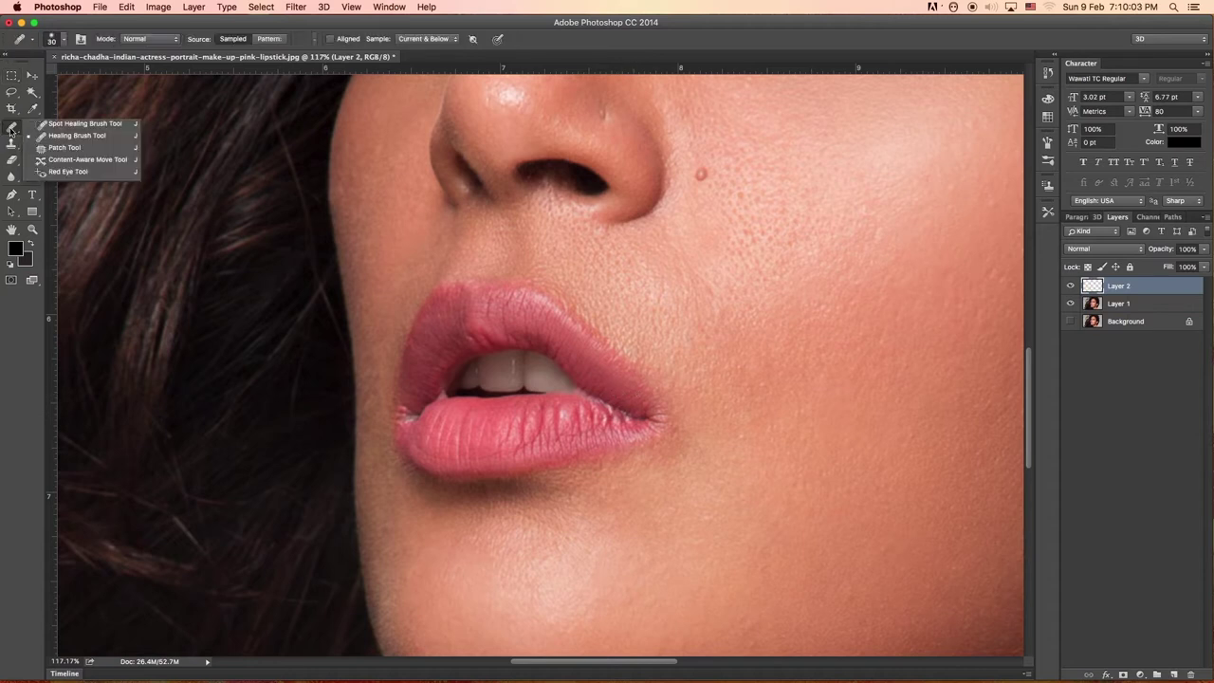
pyautogui.click(67, 139)
pyautogui.scroll(5, 417, 464)
pyautogui.moveTo(413, 464); pyautogui.dragTo(407, 493)
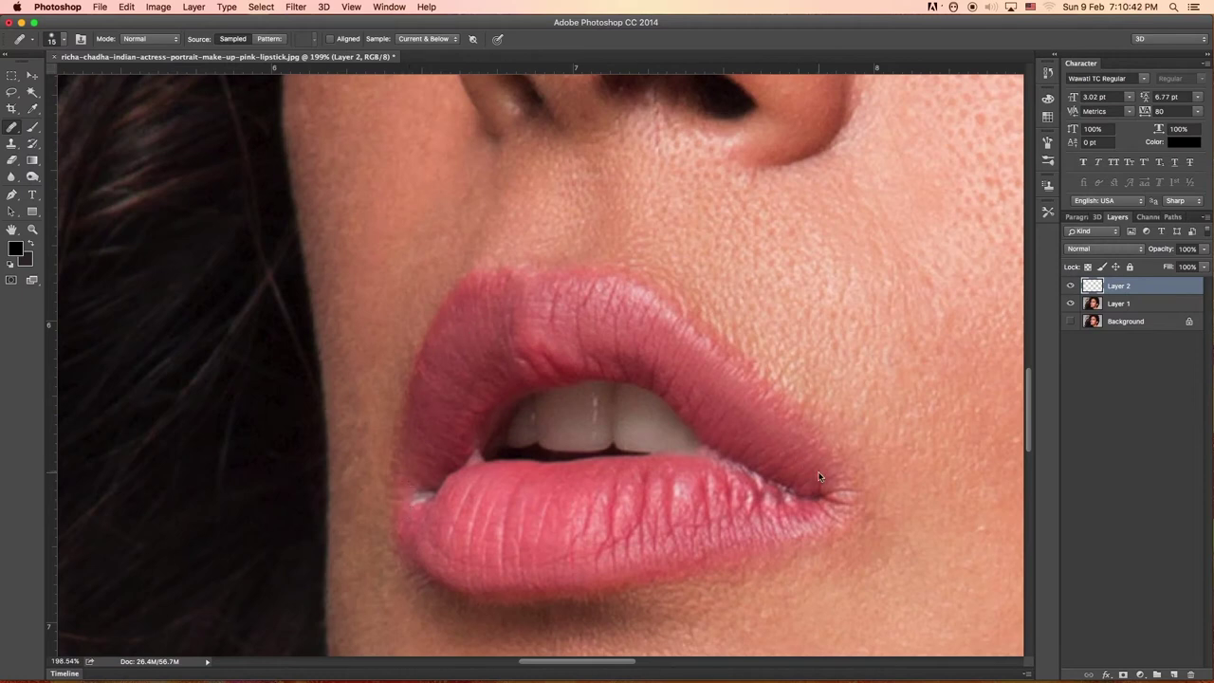
pyautogui.scroll(-2, 617, 493)
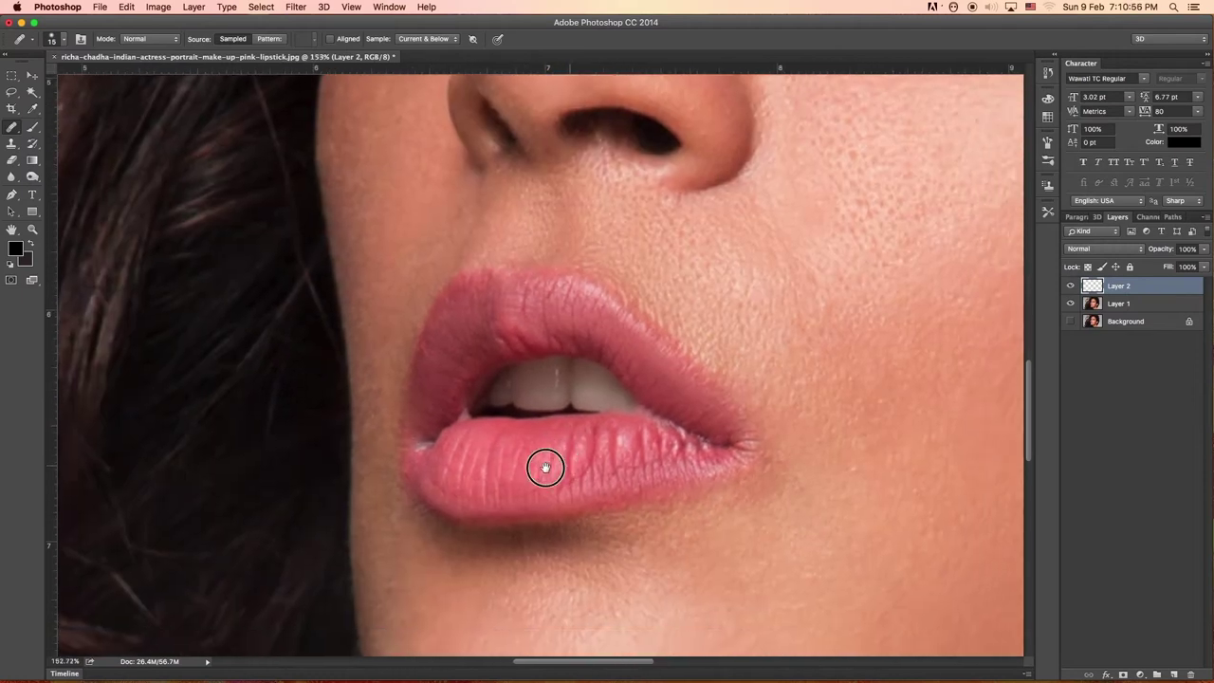
pyautogui.scroll(2, 379, 345)
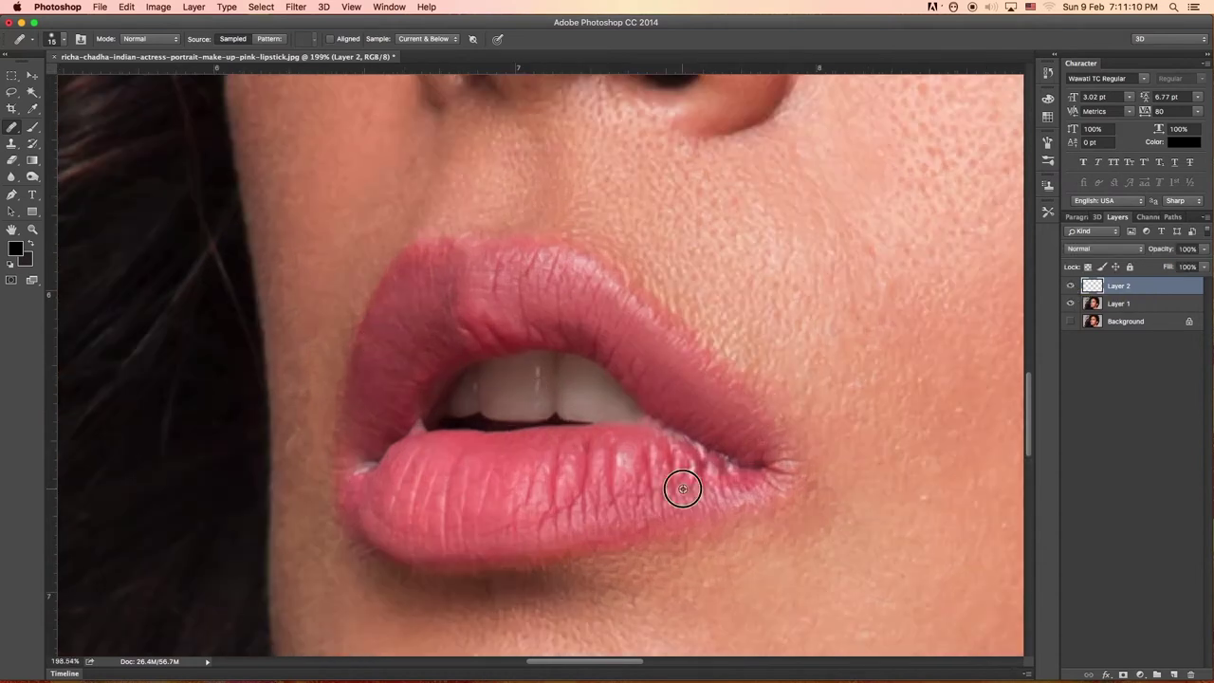
pyautogui.hscroll(-3, 487, 262)
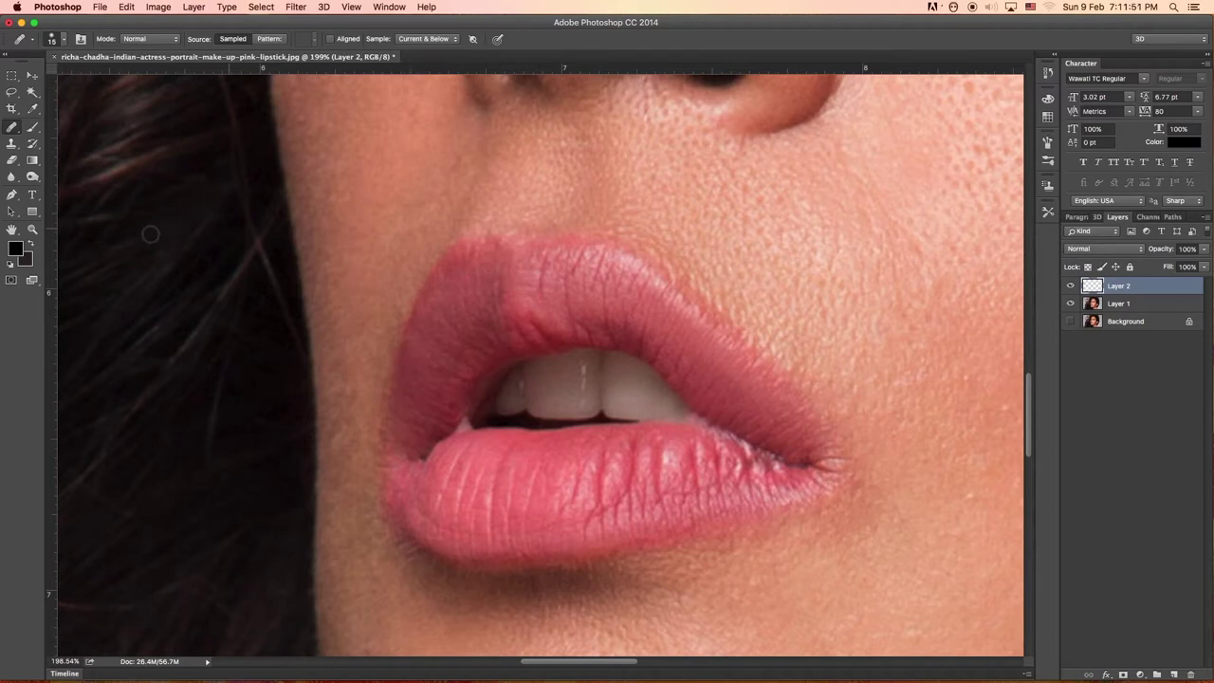
# Step: Start a Pen path at the left lip corner, curving it up the upper lip's left edge
pyautogui.click(12, 194)
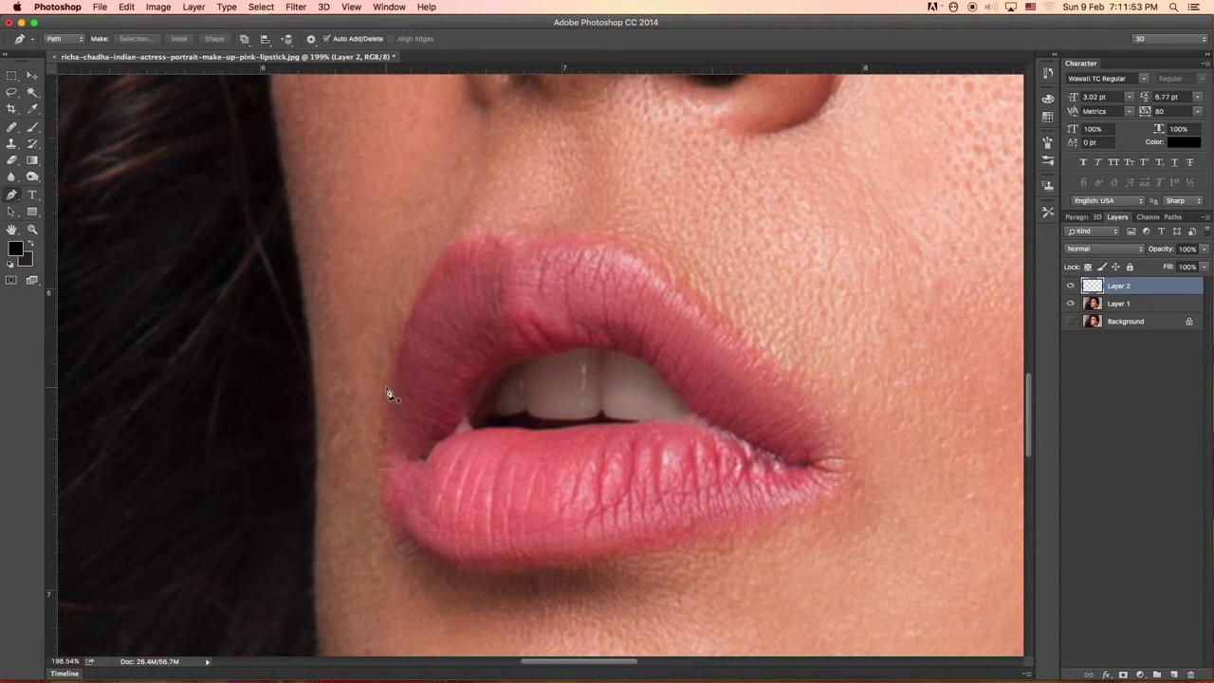
pyautogui.click(381, 459)
pyautogui.moveTo(439, 280)
pyautogui.mouseDown()
pyautogui.moveTo(428, 293)
pyautogui.moveTo(450, 294)
pyautogui.mouseUp()
pyautogui.click(439, 282)
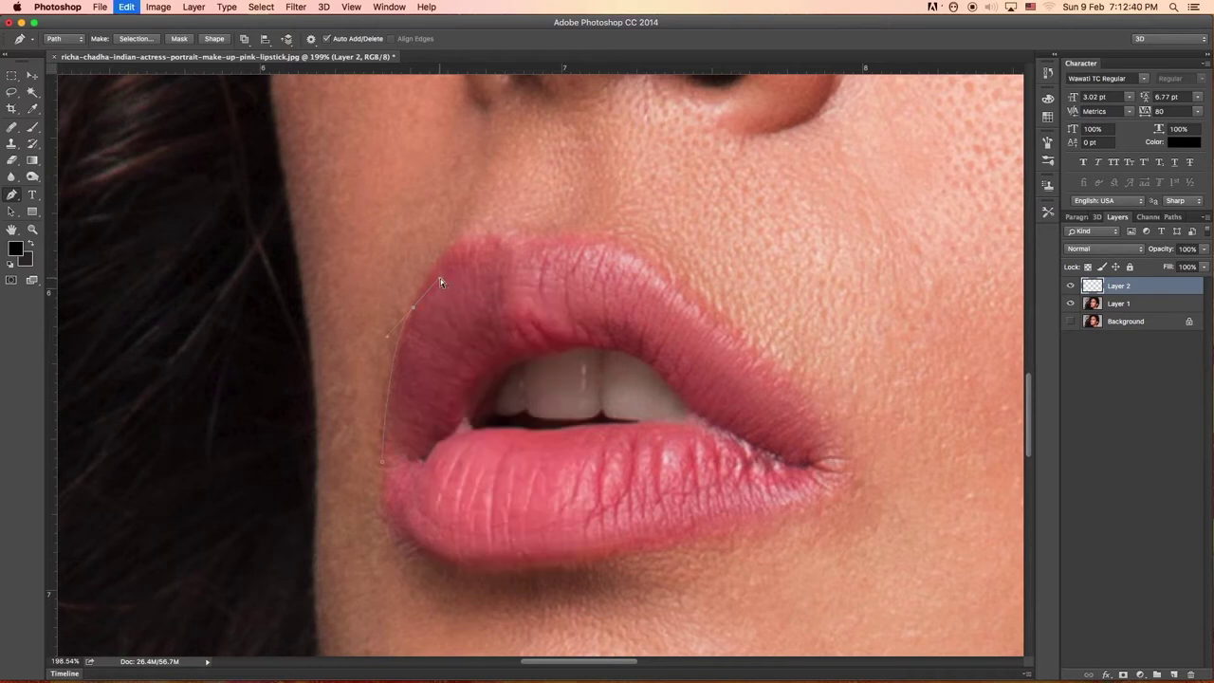
pyautogui.moveTo(456, 244)
pyautogui.mouseDown()
pyautogui.moveTo(490, 215)
pyautogui.moveTo(537, 236)
pyautogui.mouseUp()
pyautogui.keyDown('ctrl'); pyautogui.click(434, 274); pyautogui.keyUp('ctrl')
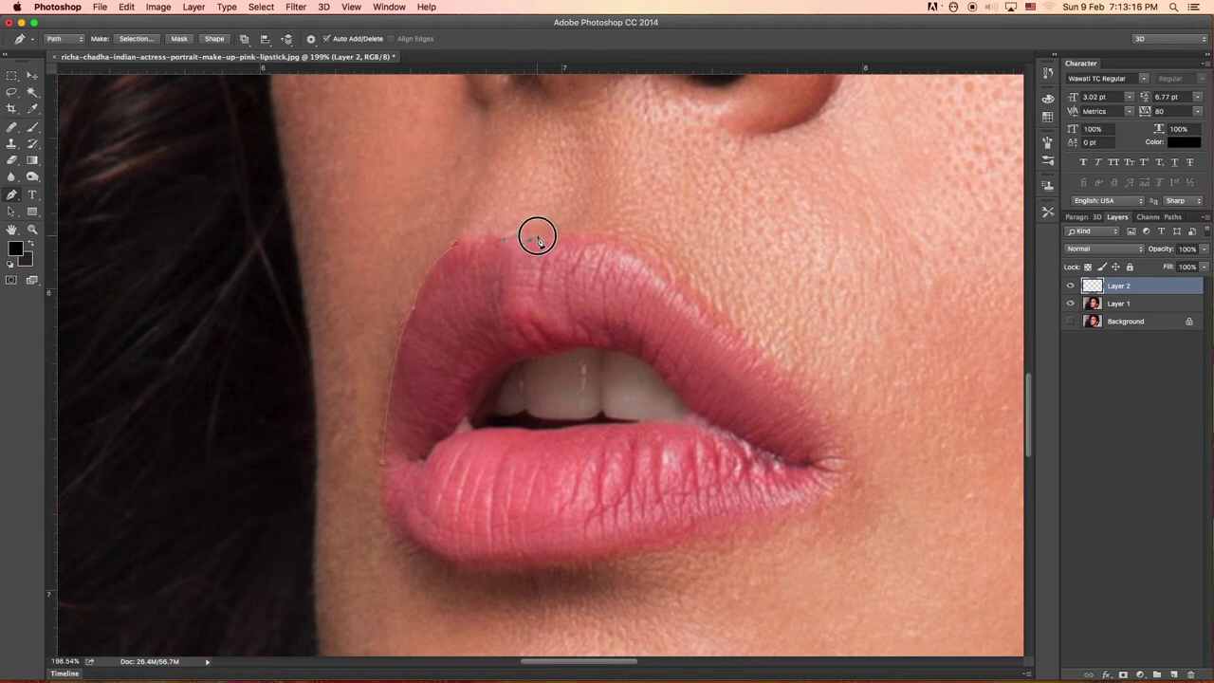
# Step: Continue the path along the upper lip, right corner and lower lip, closing it at the start anchor
pyautogui.click(597, 236)
pyautogui.click(706, 307)
pyautogui.click(780, 383)
pyautogui.click(827, 464)
pyautogui.click(729, 512)
pyautogui.click(616, 546)
pyautogui.click(521, 560)
pyautogui.click(455, 561)
pyautogui.click(418, 543)
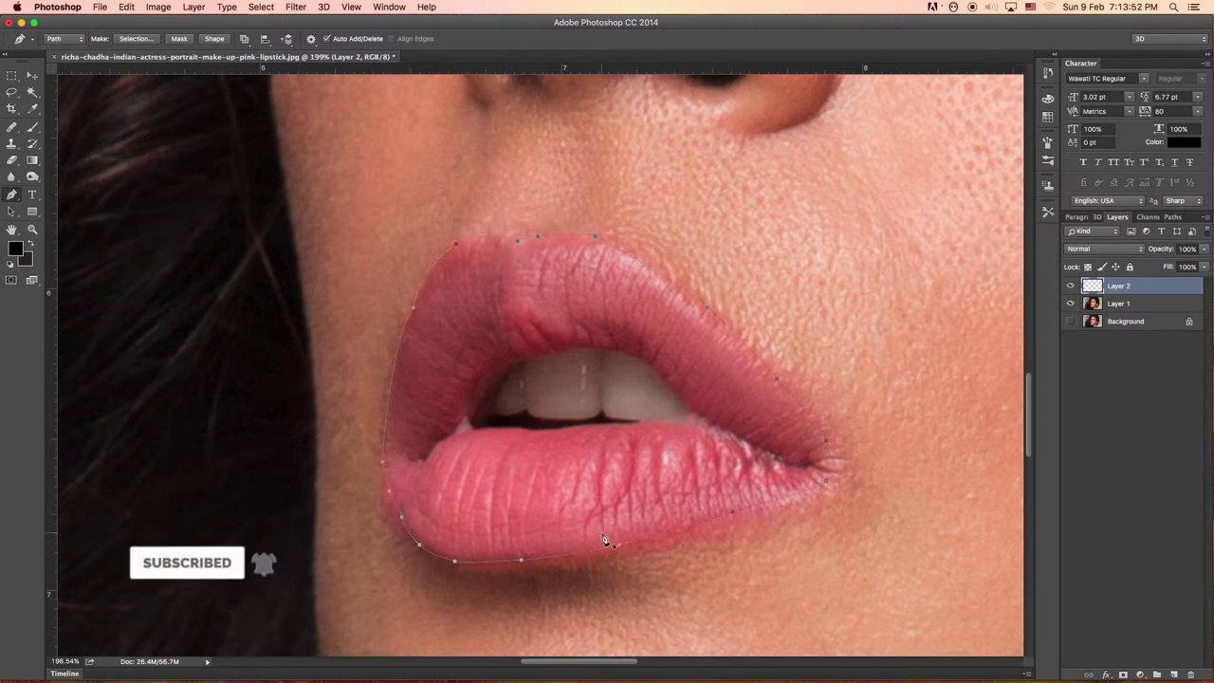
pyautogui.click(377, 462)
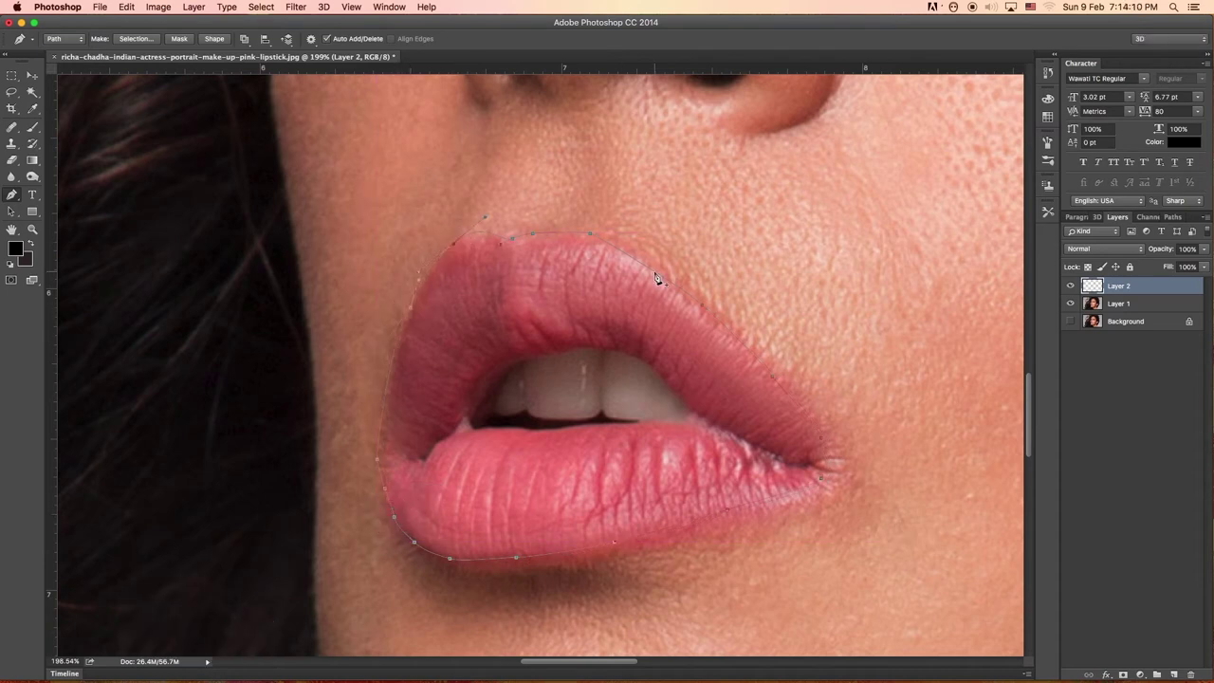
# Step: Reshape the upper and lower lip curves so the path hugs the lip edges
pyautogui.click(551, 235)
pyautogui.moveTo(514, 236); pyautogui.dragTo(485, 224)
pyautogui.click(731, 517)
pyautogui.click(614, 550)
pyautogui.moveTo(614, 550); pyautogui.dragTo(575, 567)
pyautogui.moveTo(451, 559); pyautogui.dragTo(512, 561)
pyautogui.click(746, 349)
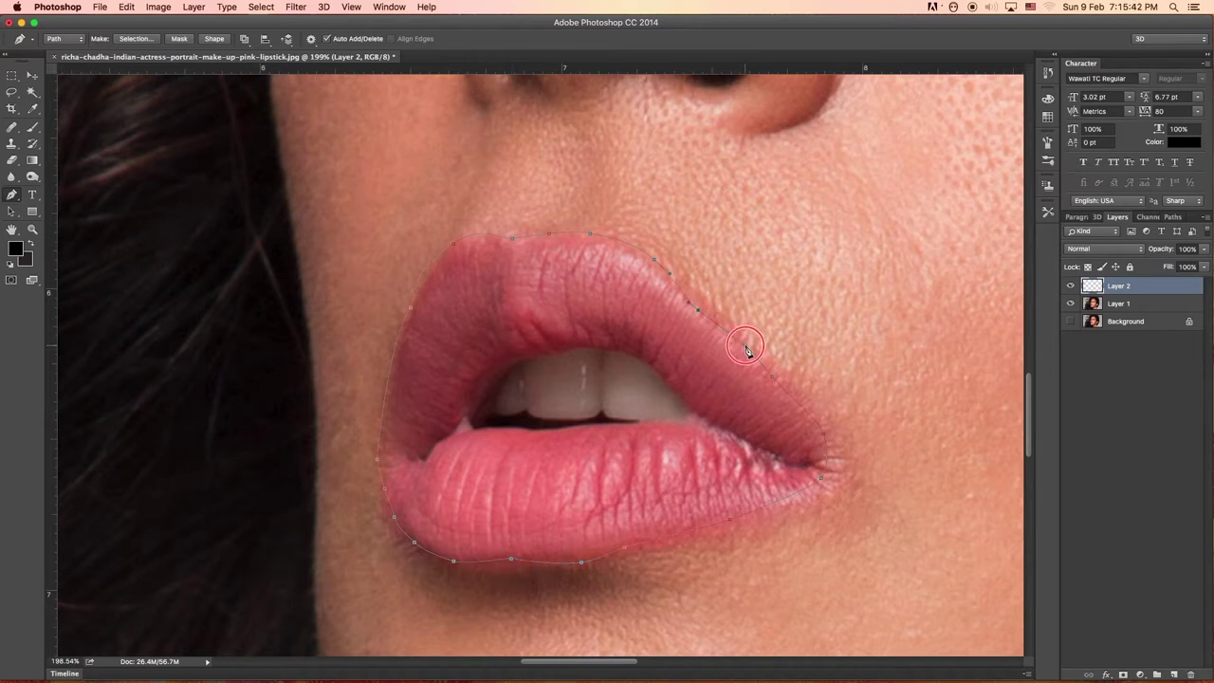
pyautogui.click(746, 349)
pyautogui.click(1174, 217)
# Step: Save the Work Path as 'lips' and load it as a selection around the lips
pyautogui.doubleClick(1108, 232)
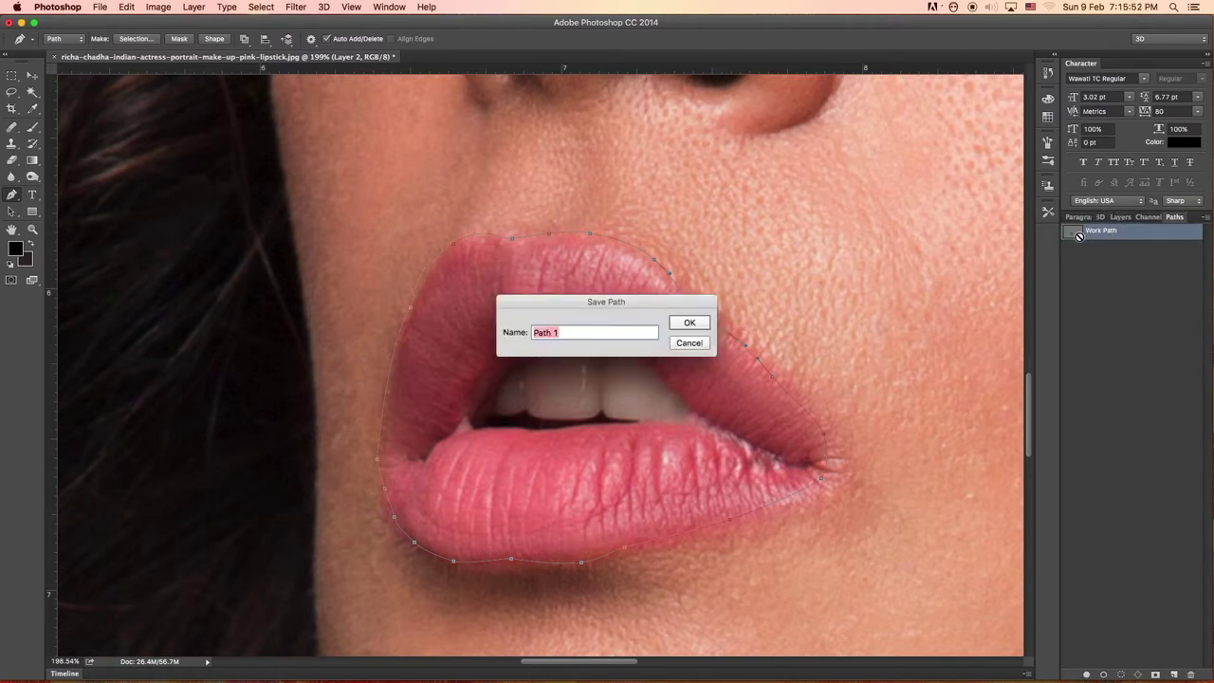
pyautogui.write('lips')
pyautogui.click(687, 322)
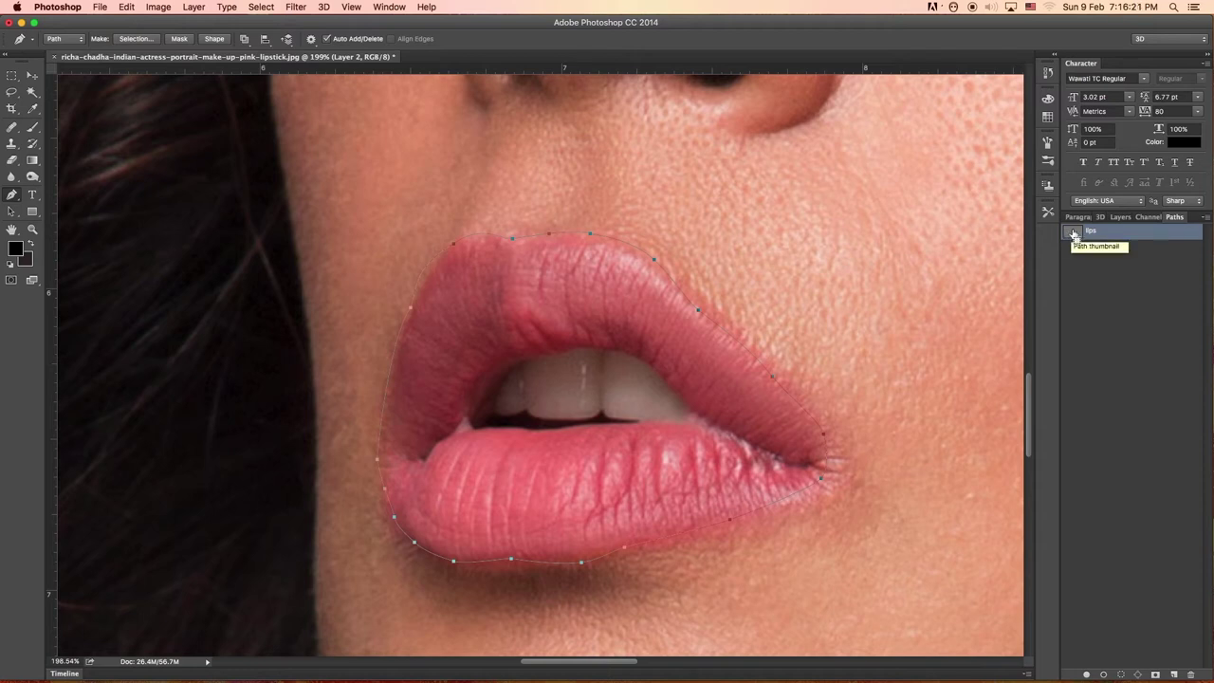
pyautogui.keyDown('ctrl'); pyautogui.click(1074, 234); pyautogui.keyUp('ctrl')
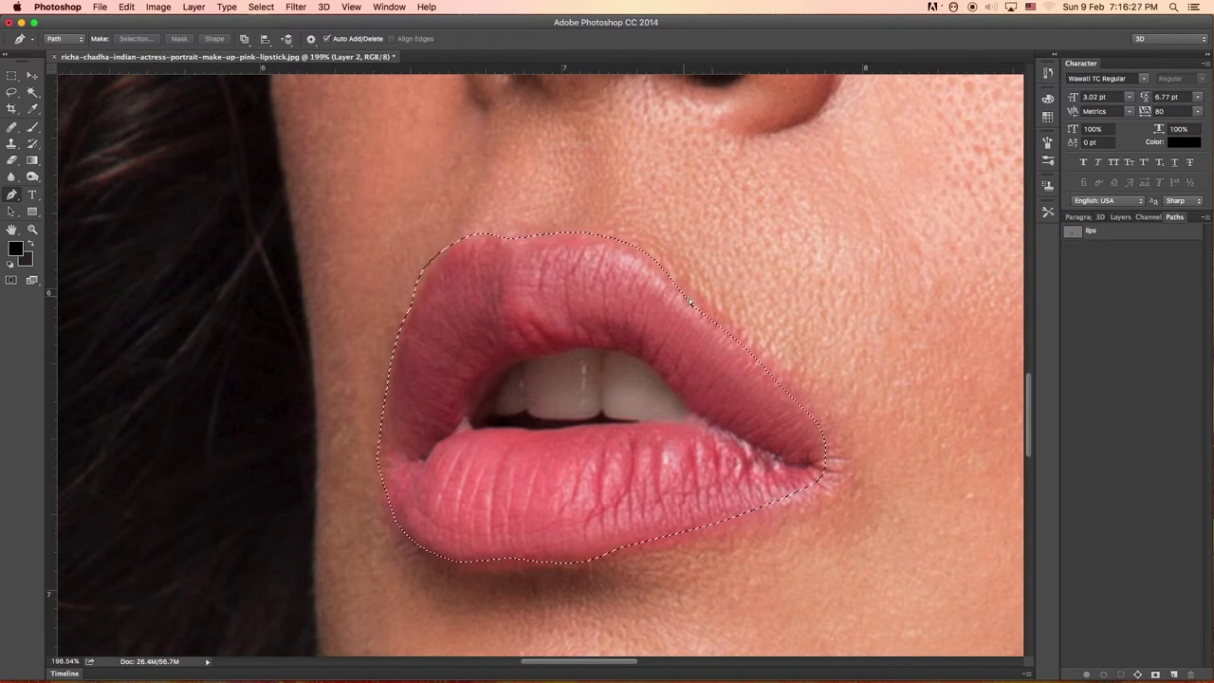
# Step: Deselect, add anchors to the lips path at the upper-left and lower edges, and reload it as a selection
pyautogui.hotkey('ctrl', 'd')
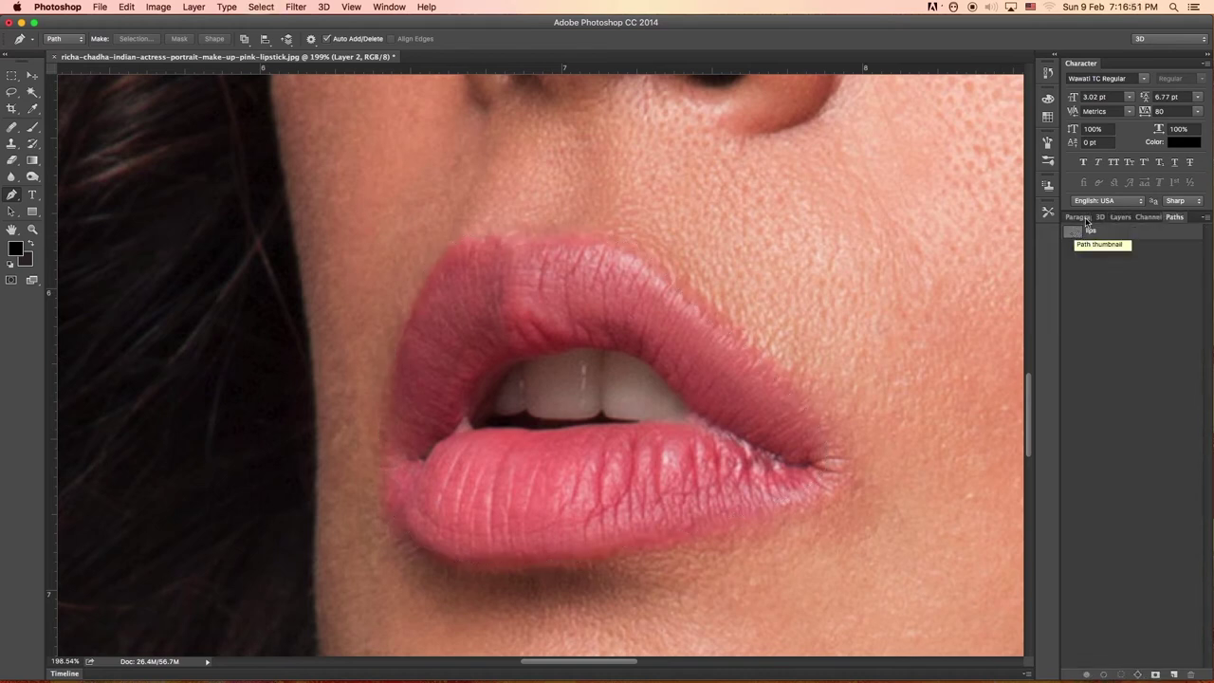
pyautogui.click(1074, 234)
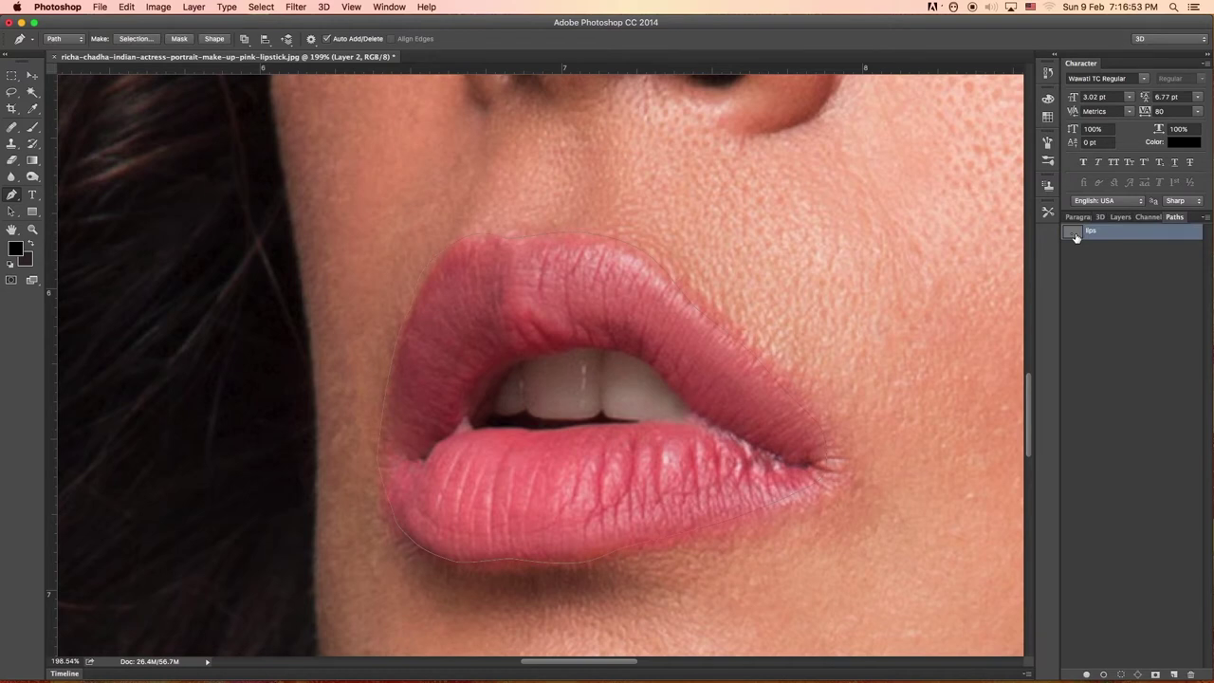
pyautogui.click(525, 241)
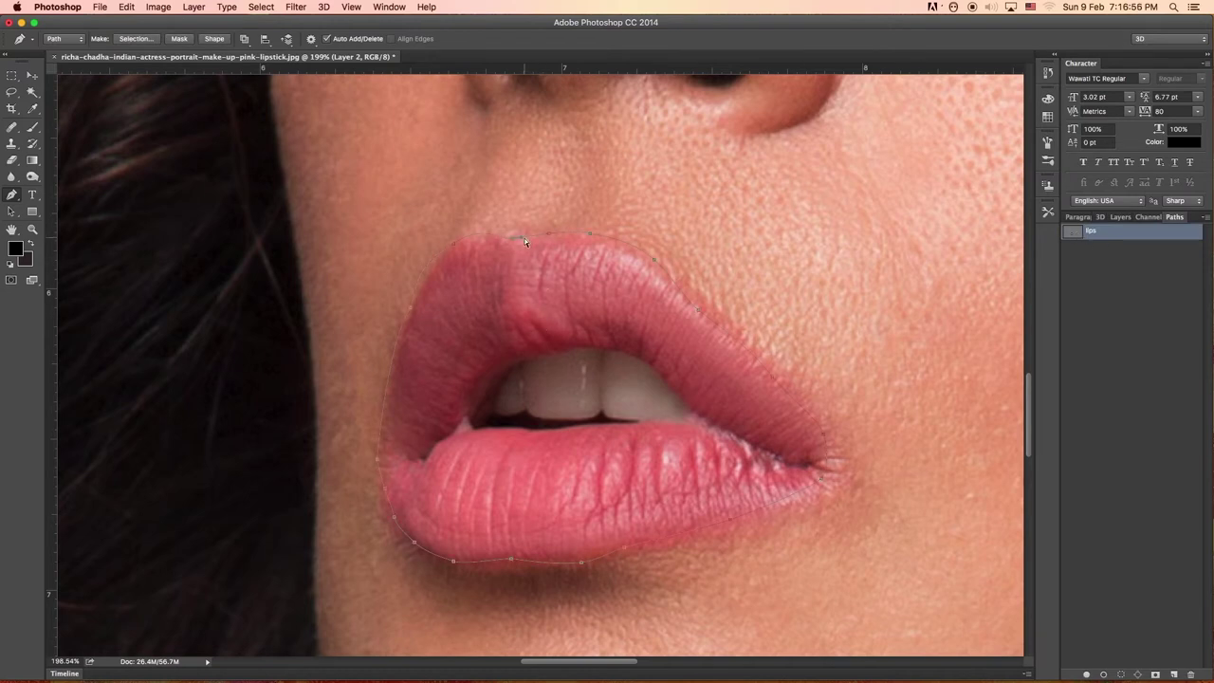
pyautogui.click(425, 268)
pyautogui.moveTo(427, 274); pyautogui.dragTo(431, 277)
pyautogui.click(433, 266)
pyautogui.click(634, 554)
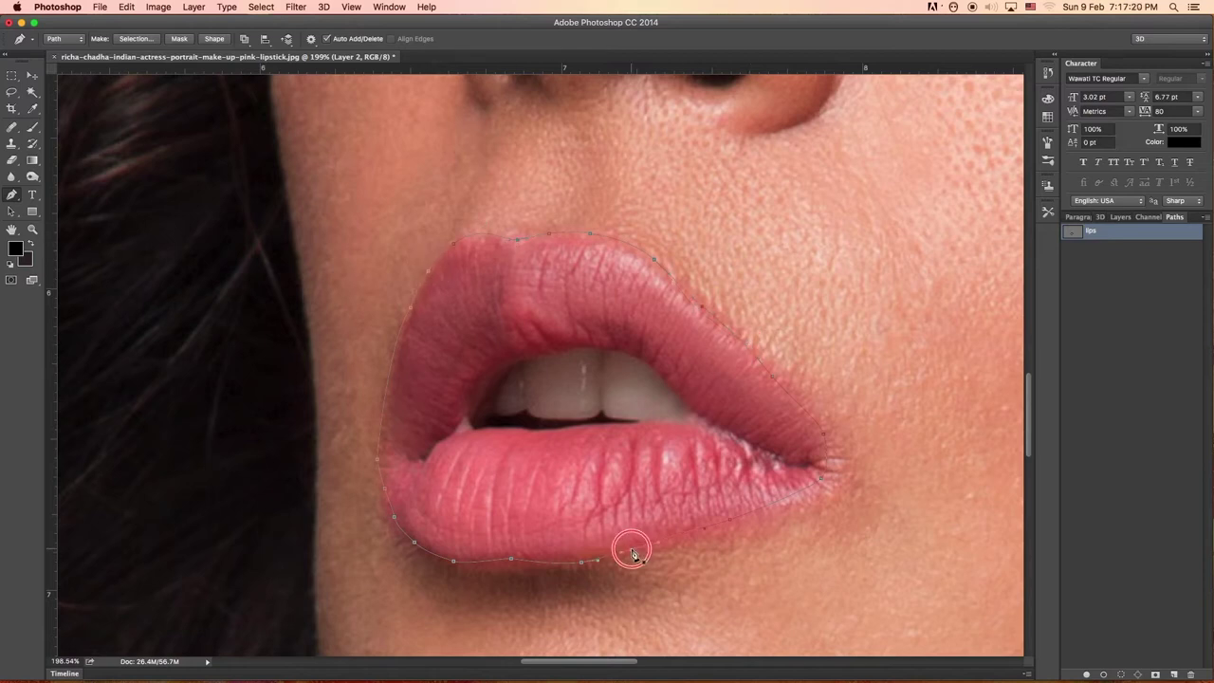
pyautogui.keyDown('ctrl'); pyautogui.click(1073, 234); pyautogui.keyUp('ctrl')
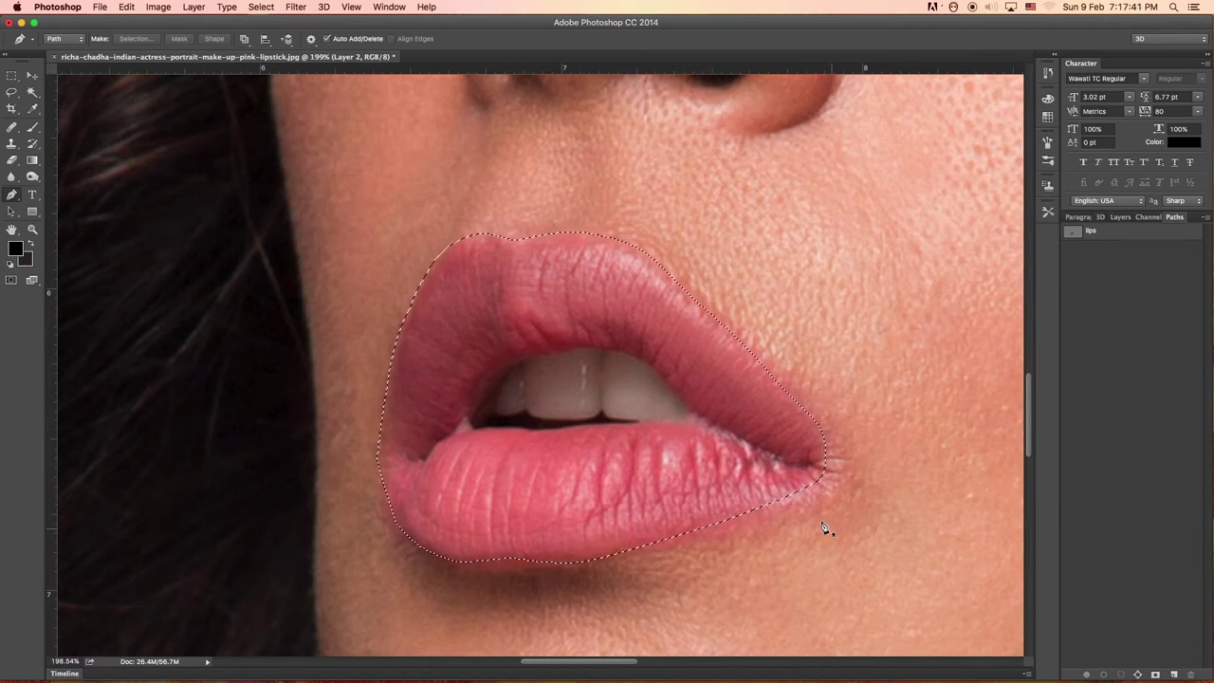
pyautogui.click(1120, 217)
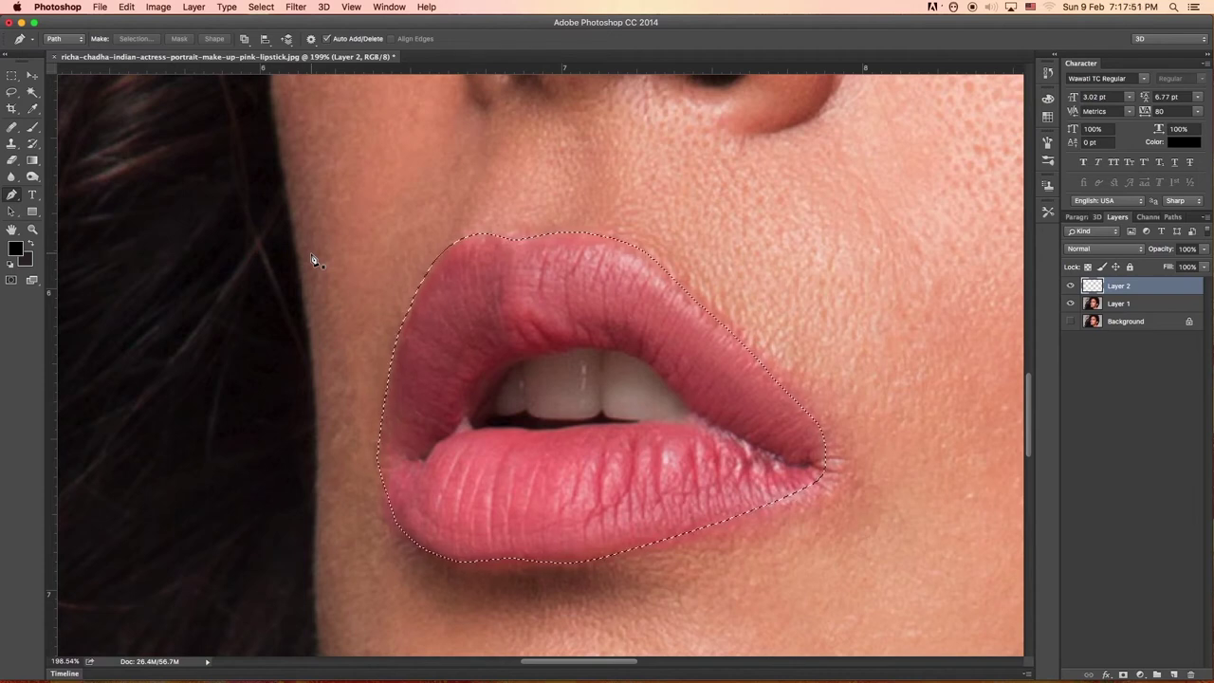
# Step: Preview the lip selection in Quick Mask, with the Marquee tool active
pyautogui.press('q')
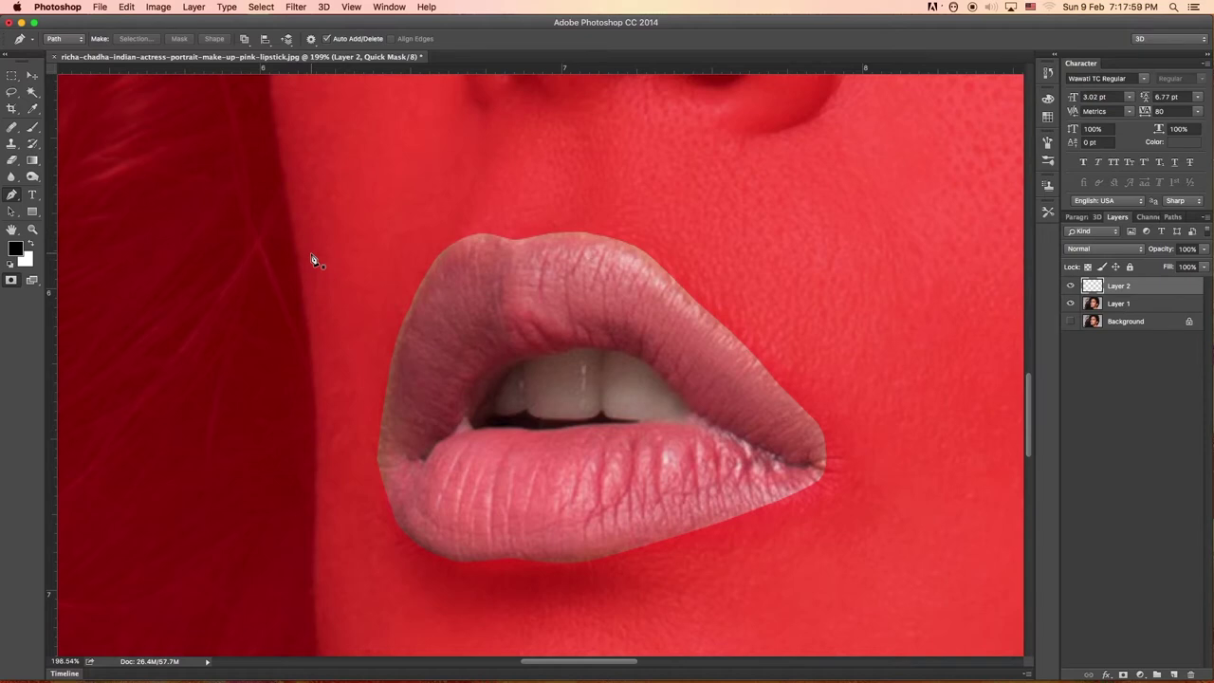
pyautogui.press('m')
pyautogui.rightClick(601, 305)
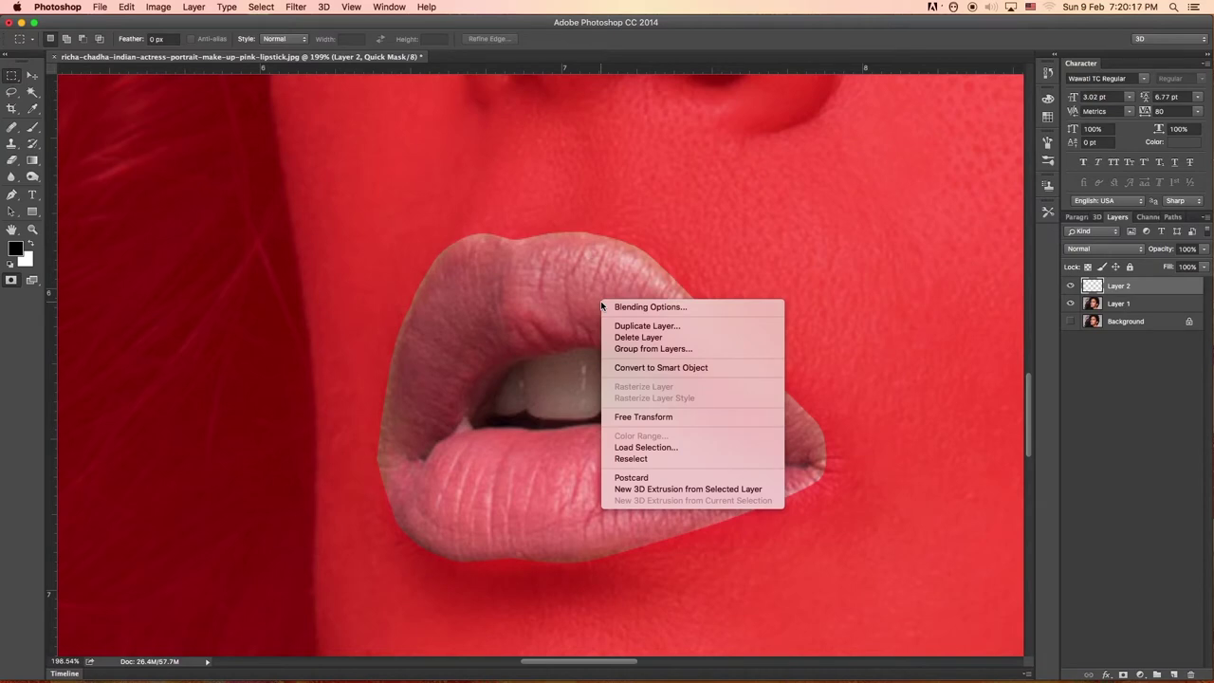
pyautogui.press('Escape')
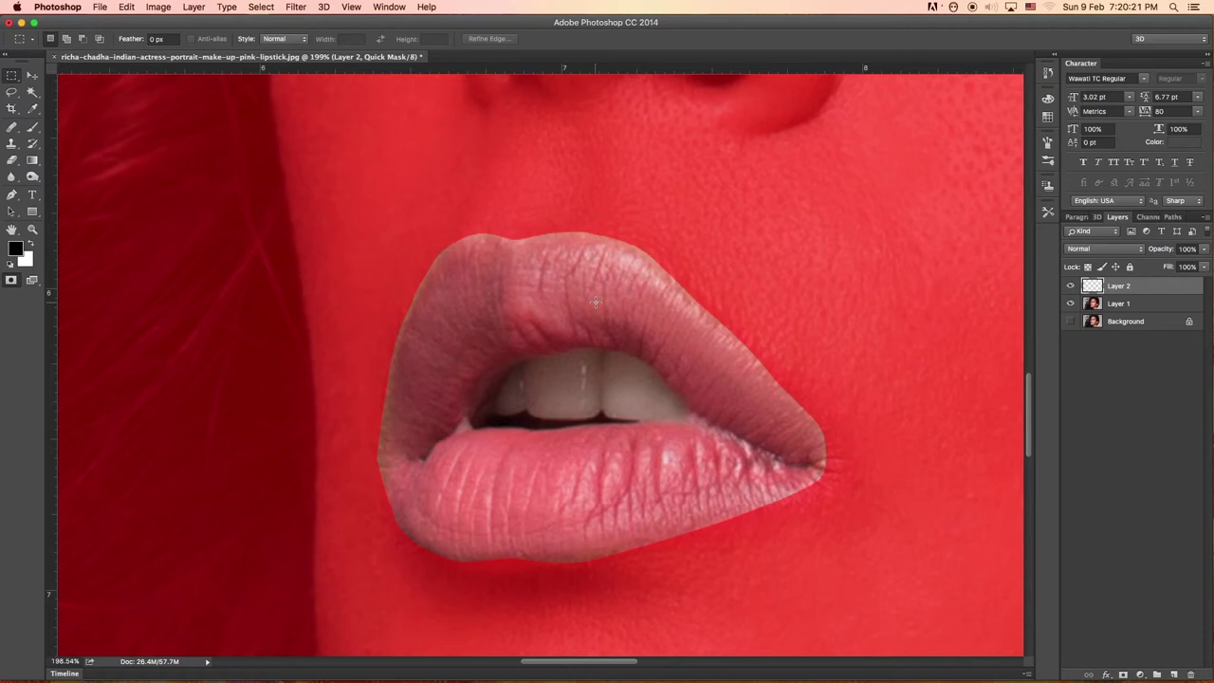
# Step: Feather the lip selection by 20 pixels and preview its soft edge in Quick Mask
pyautogui.press('q')
pyautogui.rightClick(595, 300)
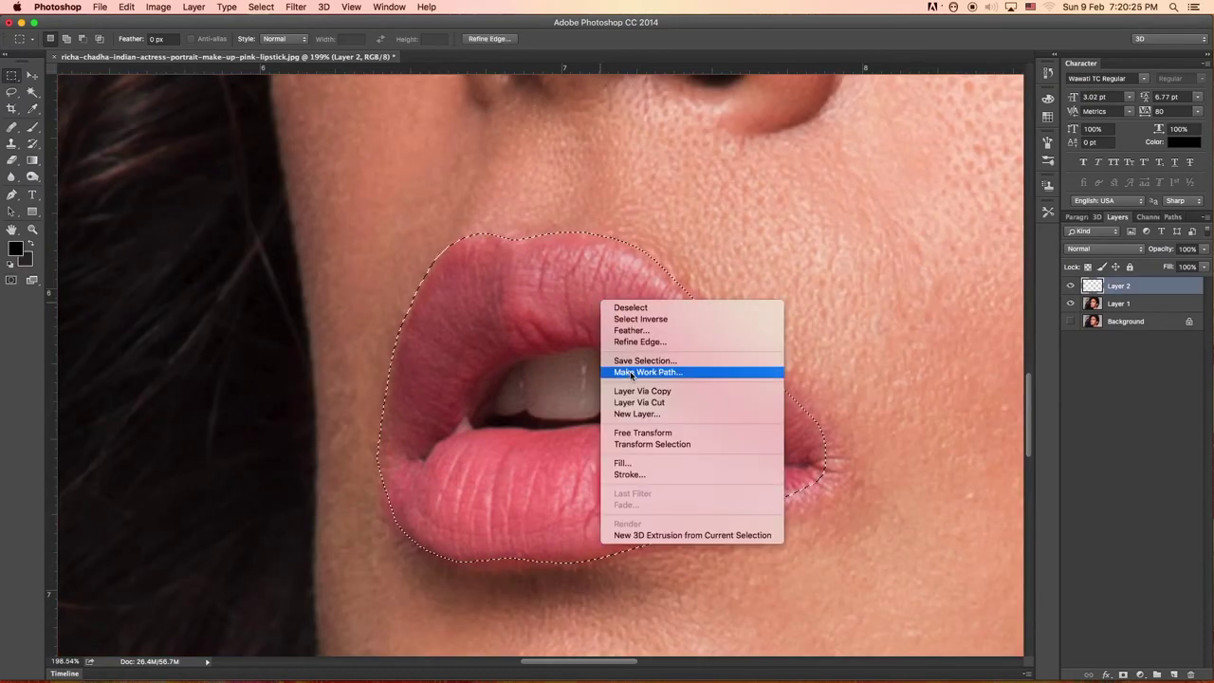
pyautogui.click(635, 331)
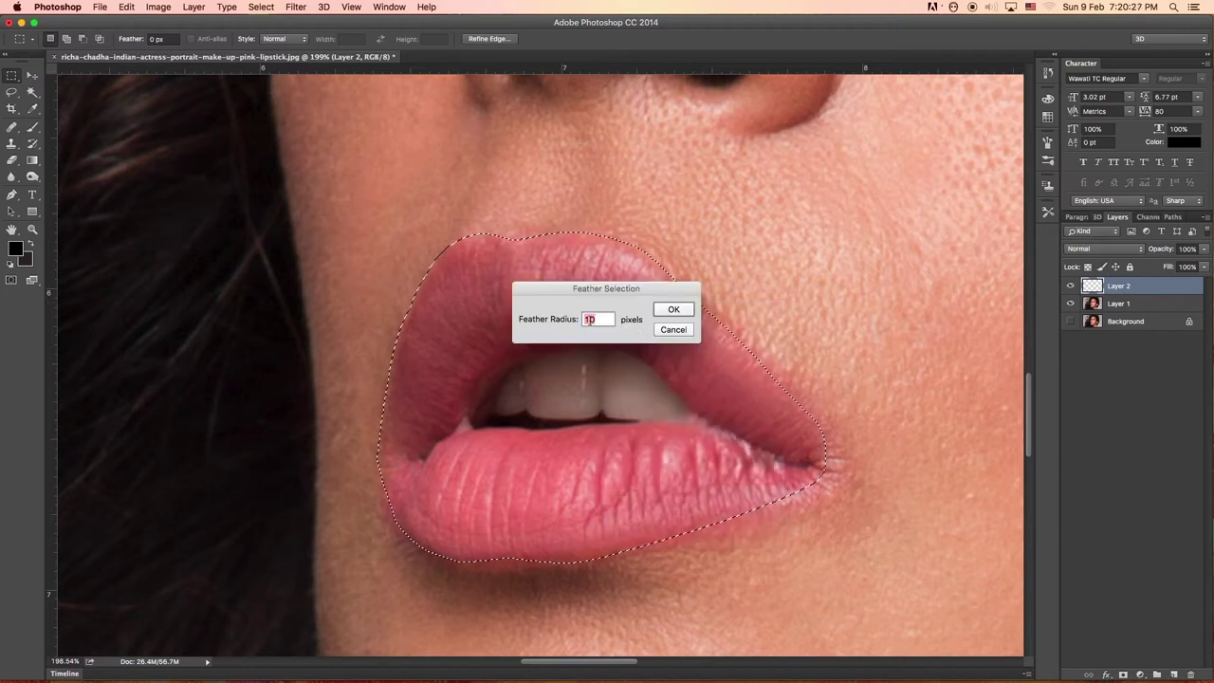
pyautogui.doubleClick(580, 318)
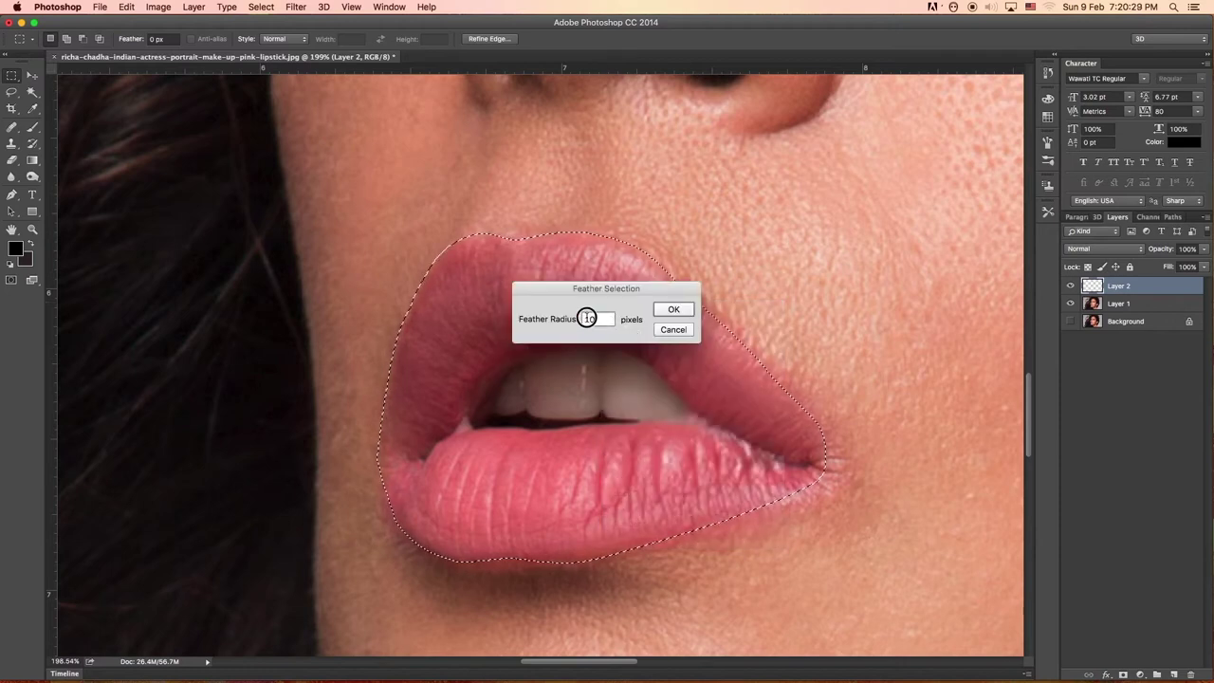
pyautogui.write('20')
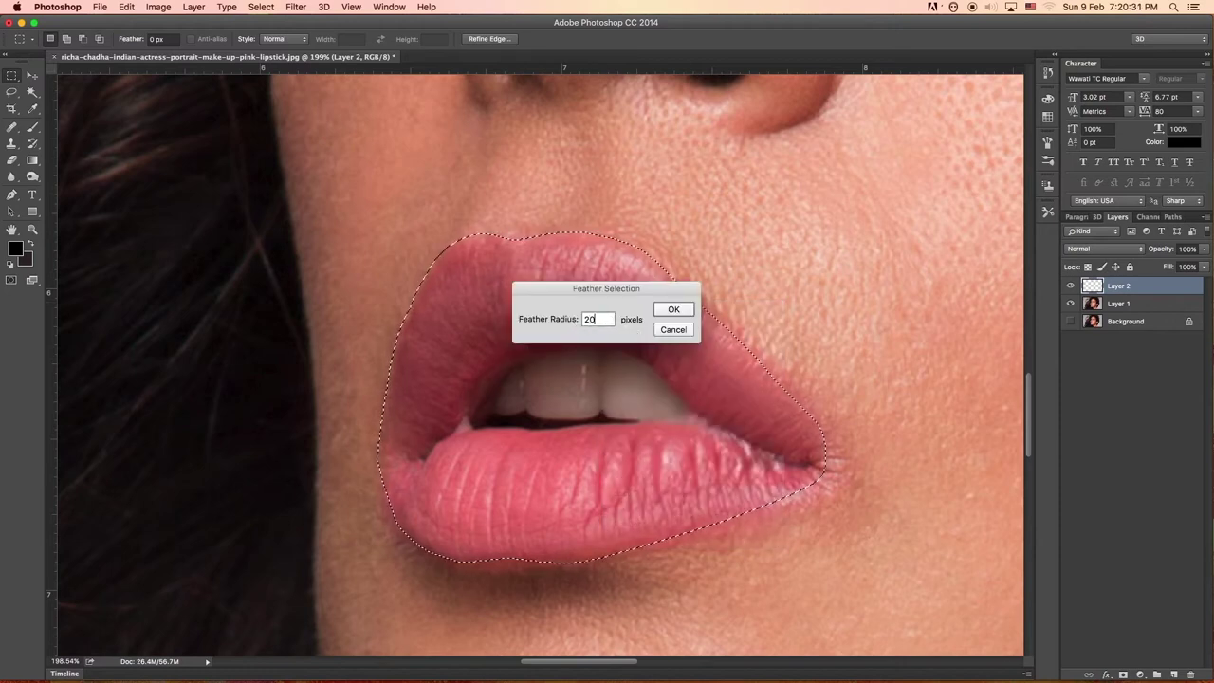
pyautogui.press('Return')
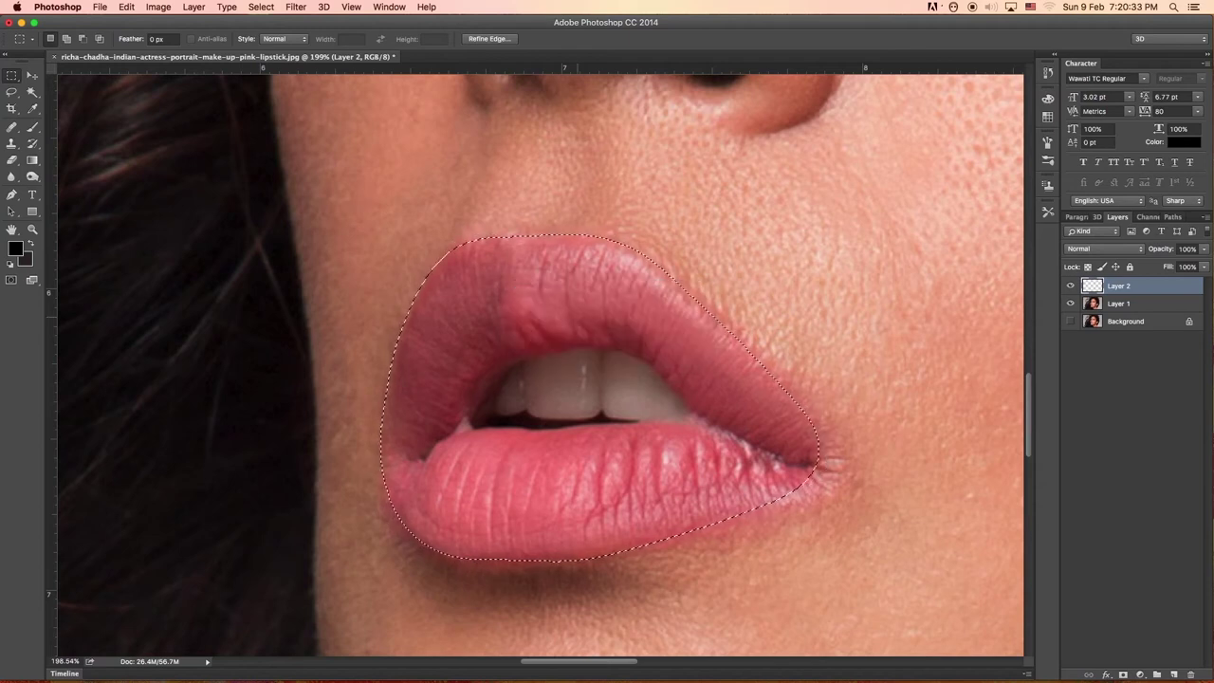
pyautogui.press('q')
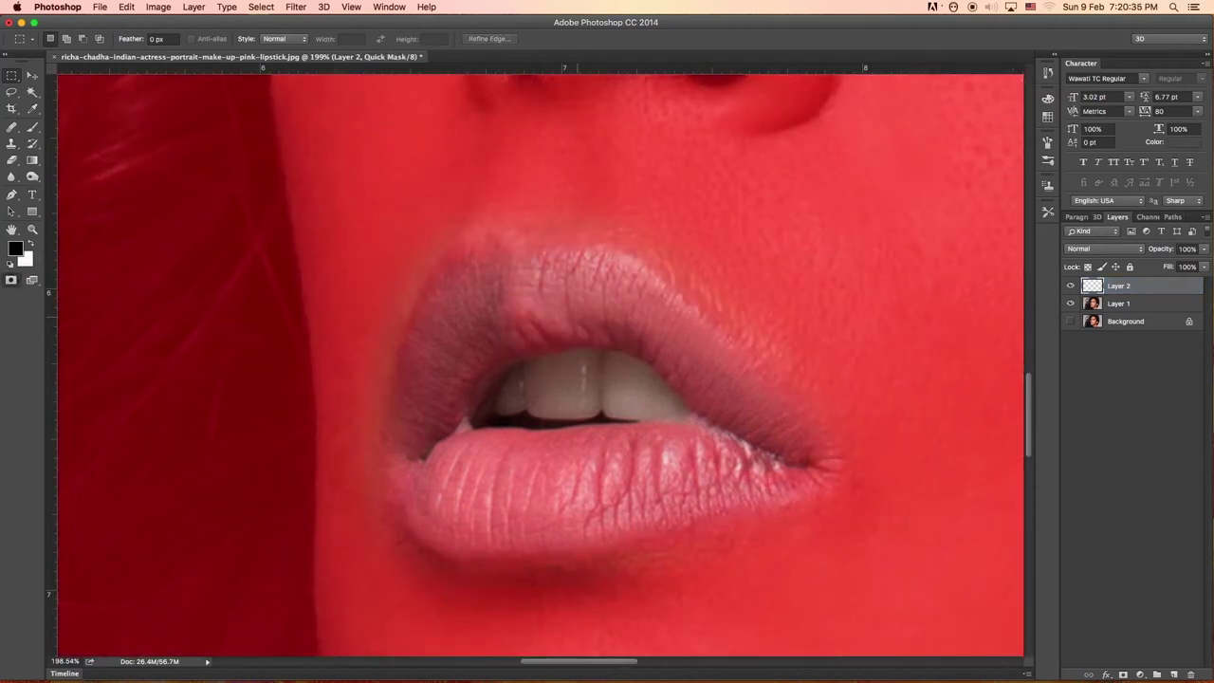
pyautogui.scroll(-1, 617, 294)
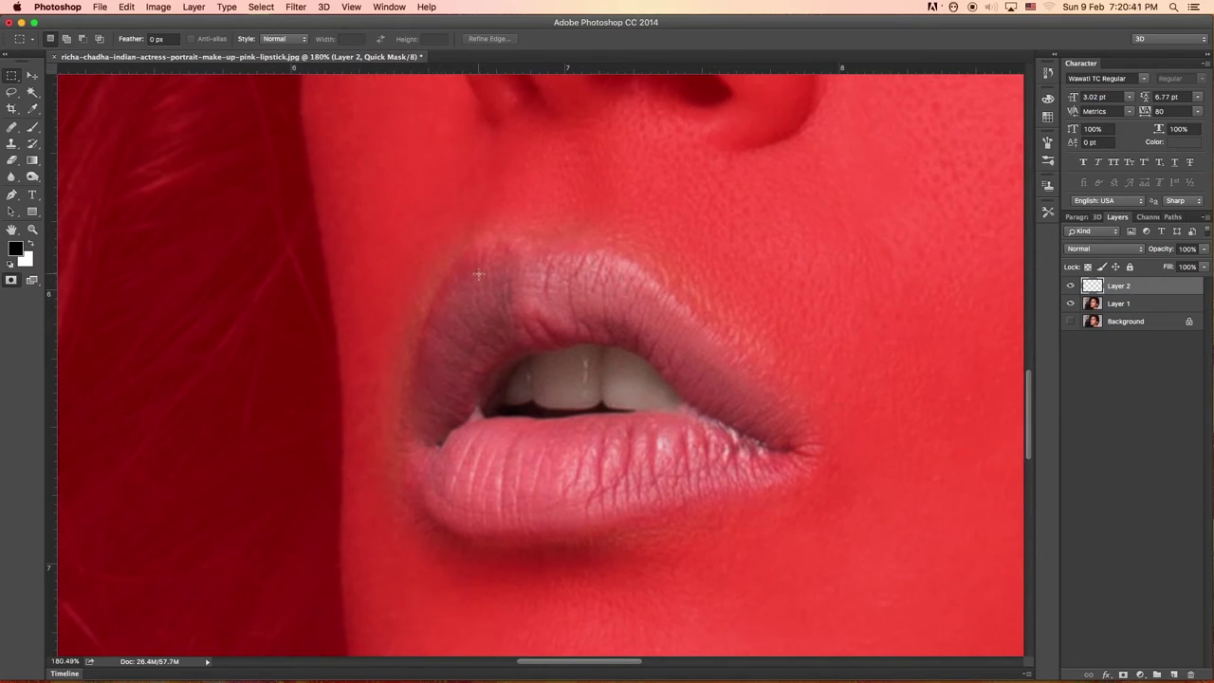
pyautogui.press('q')
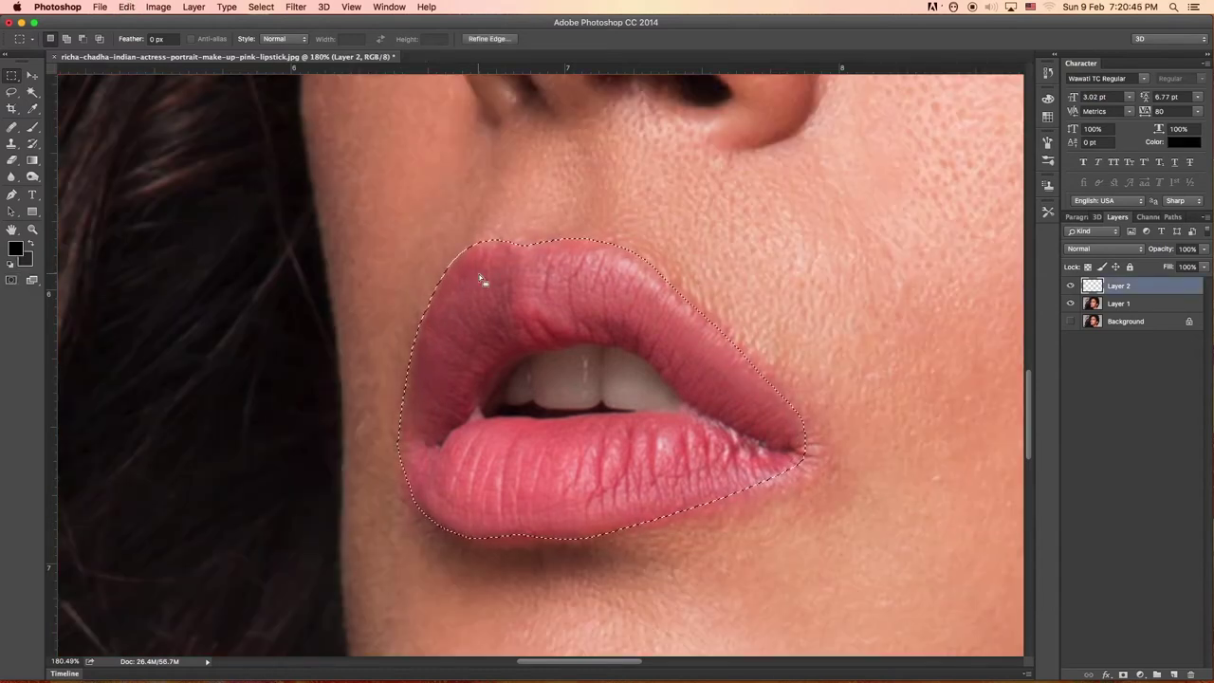
# Step: Feather the lip selection by 10 pixels and check the falloff in Quick Mask
pyautogui.rightClick(508, 286)
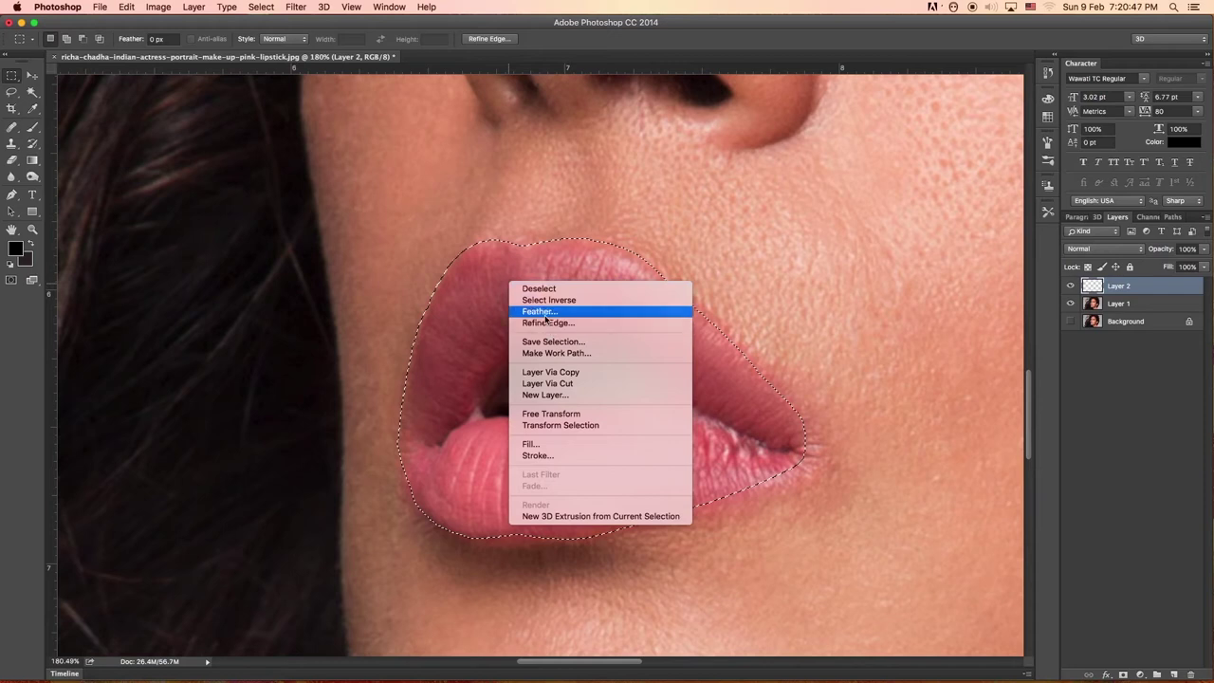
pyautogui.click(540, 311)
pyautogui.write('1')
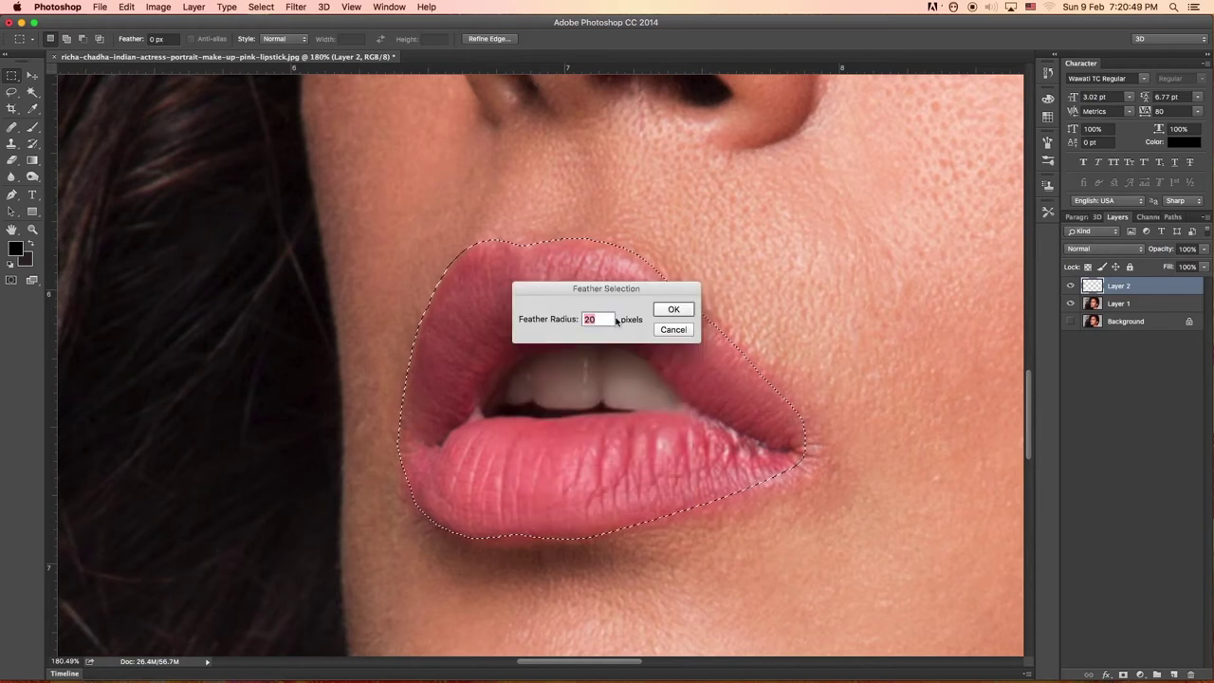
pyautogui.write('0')
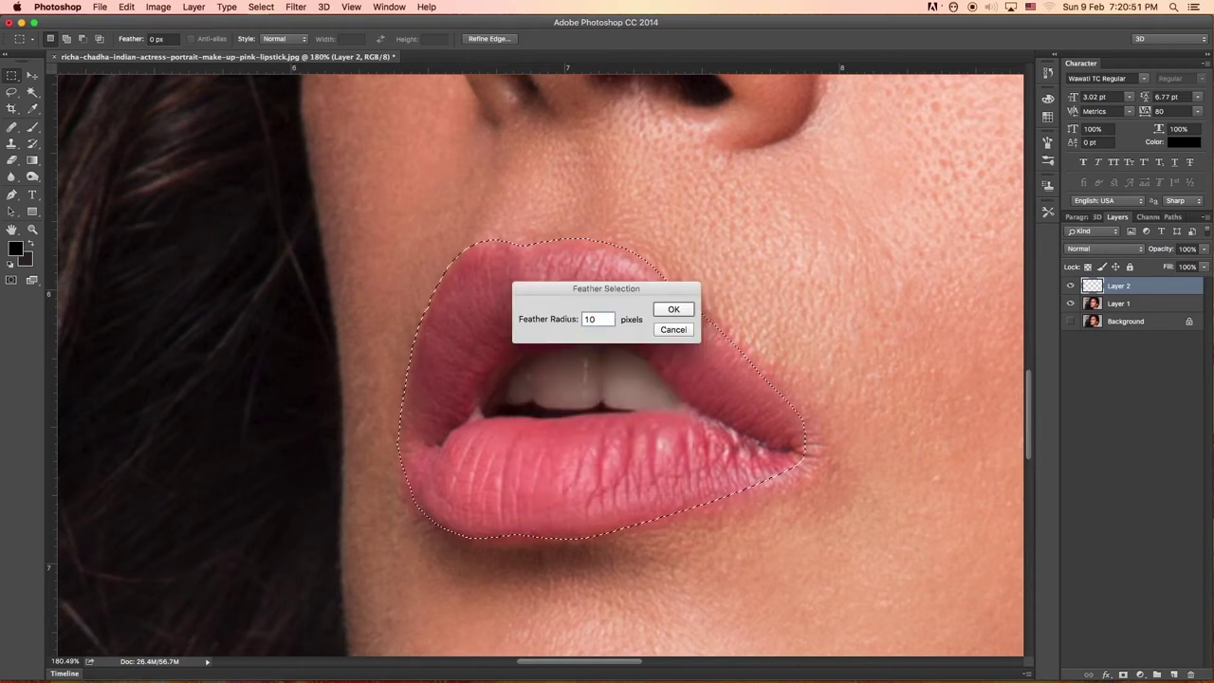
pyautogui.click(662, 311)
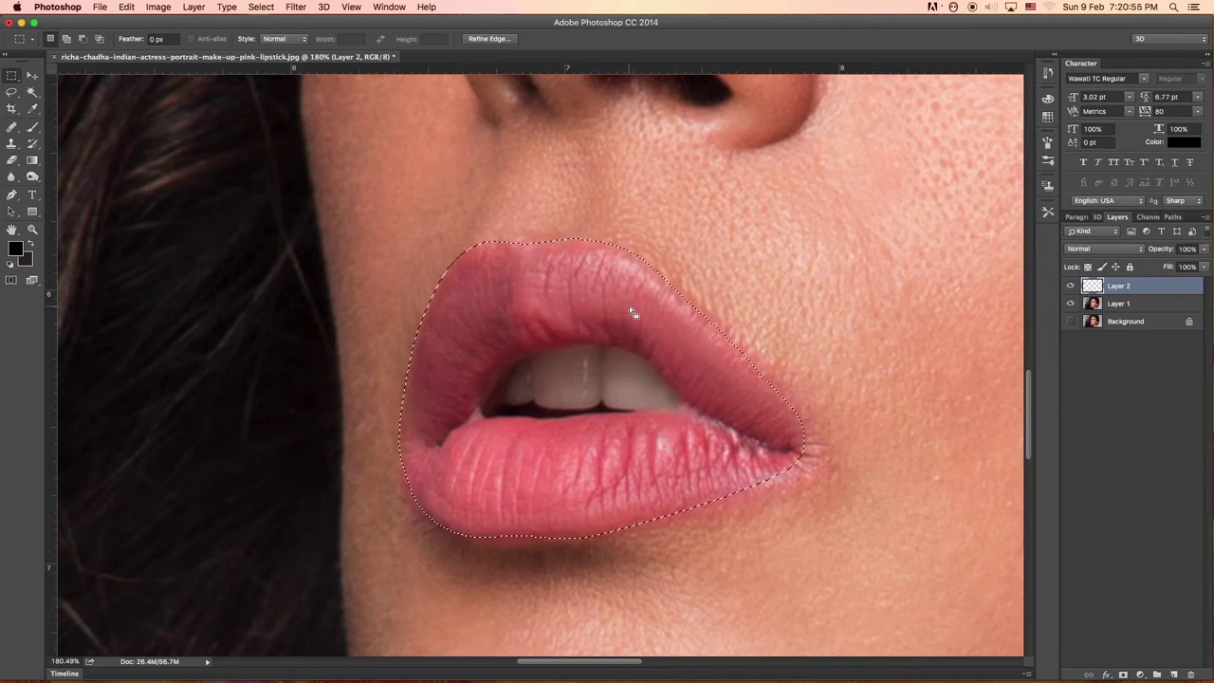
pyautogui.press('q')
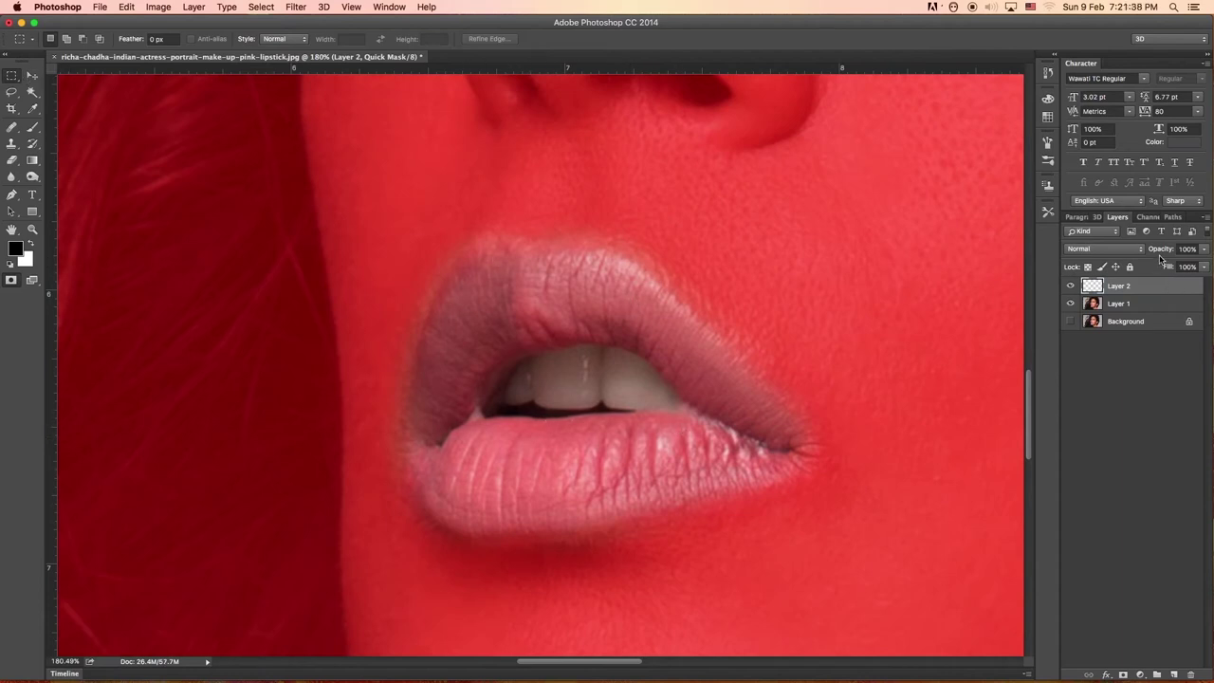
pyautogui.rightClick(564, 327)
pyautogui.press('Escape')
pyautogui.press('q')
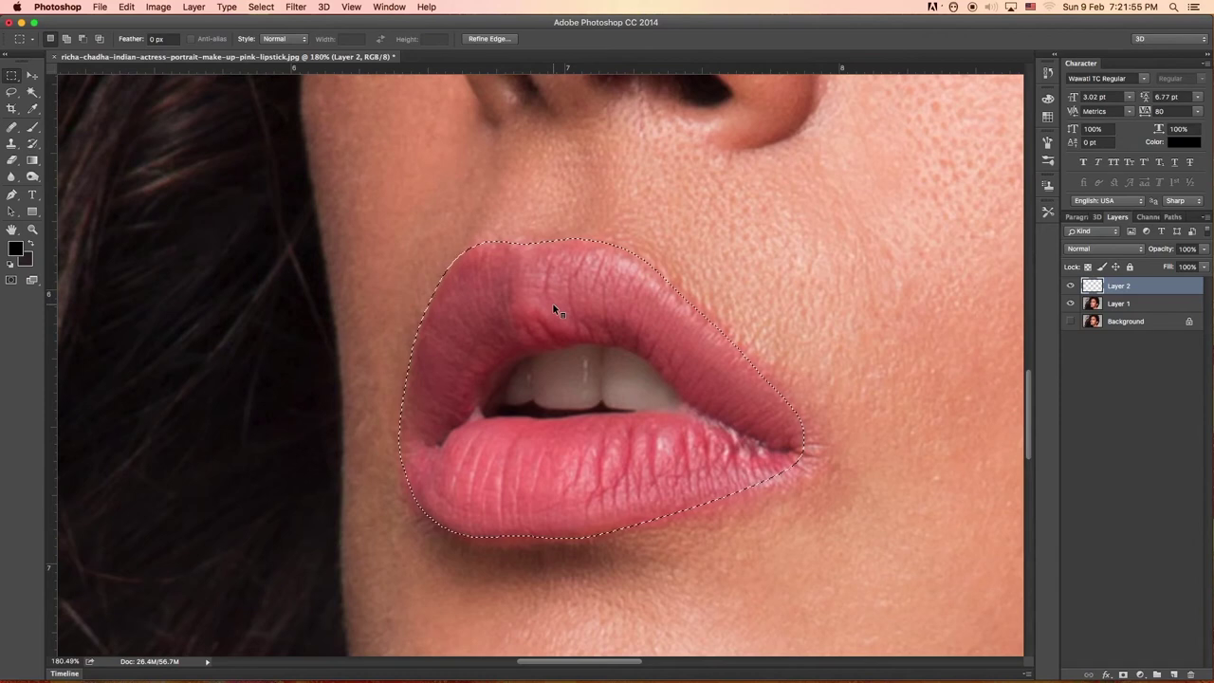
# Step: Feather the lip selection by a further 5 pixels and preview it in Quick Mask
pyautogui.rightClick(554, 304)
pyautogui.click(585, 333)
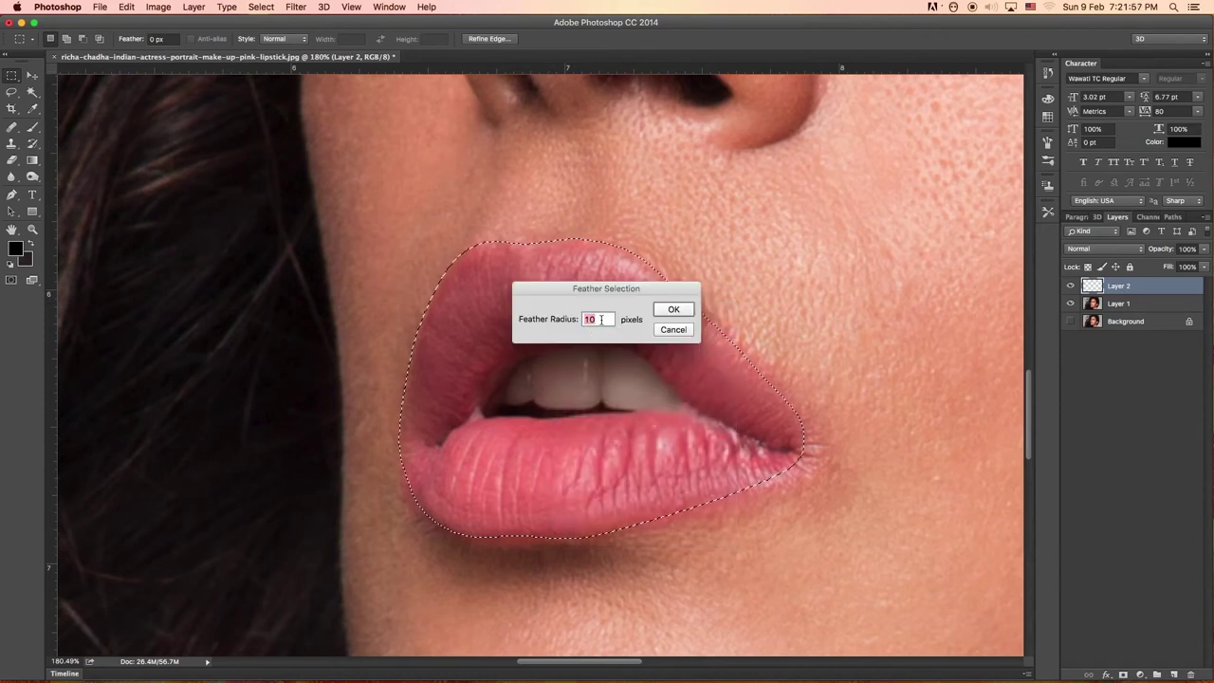
pyautogui.write('5')
pyautogui.click(673, 310)
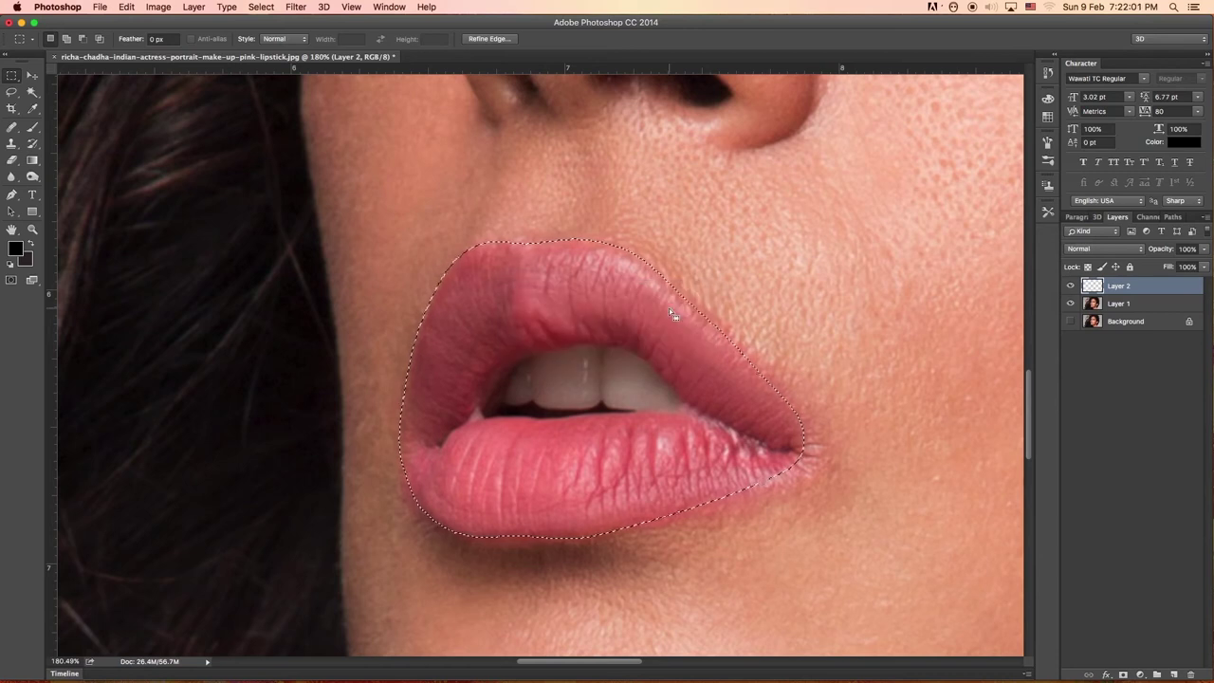
pyautogui.press('q')
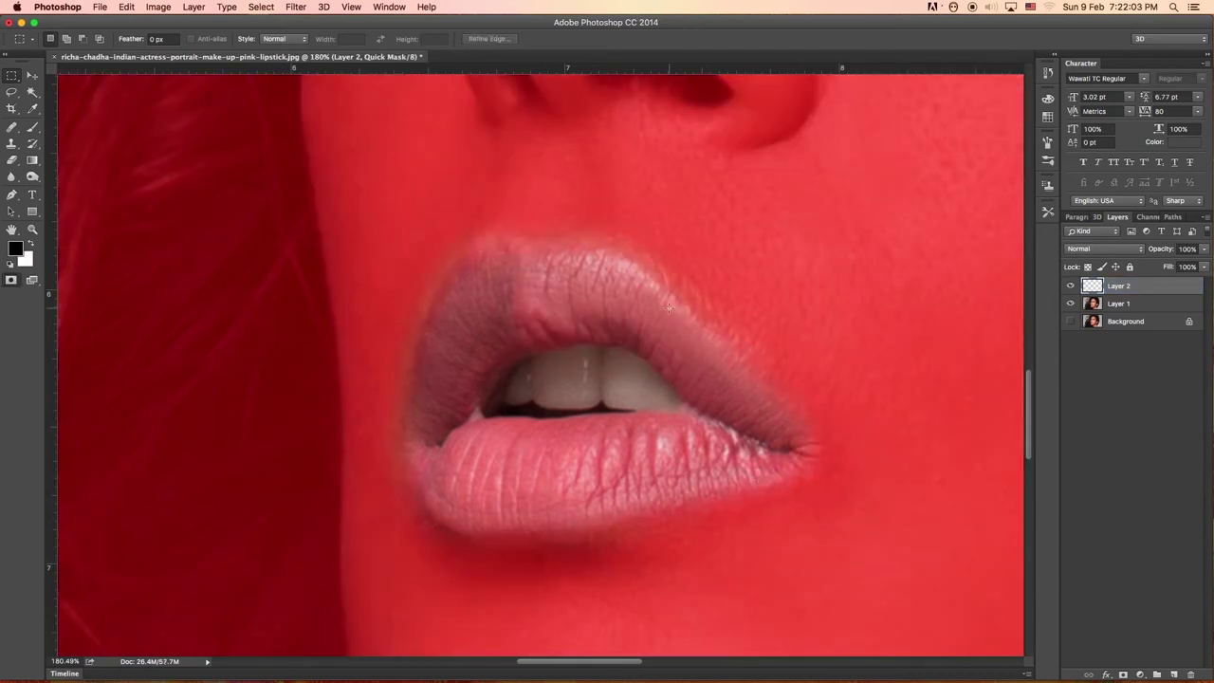
pyautogui.press('q')
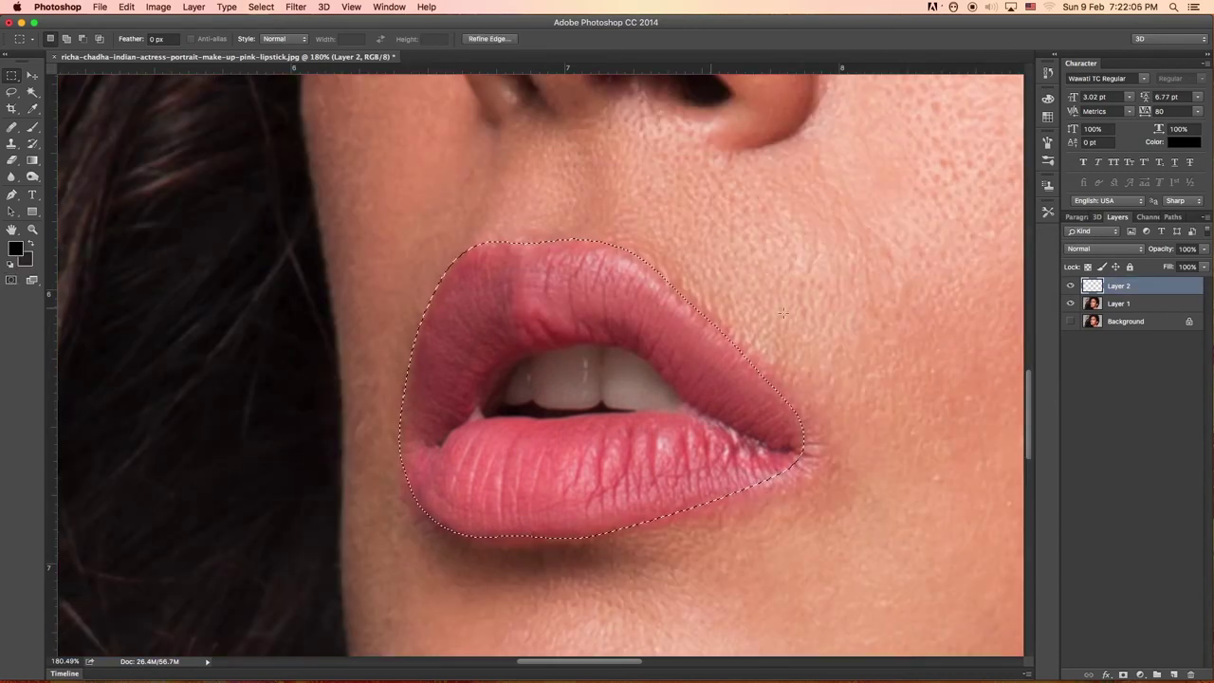
# Step: Add empty Layer 3, pick the Clone Stamp tool, and invert the selection
pyautogui.click(1173, 674)
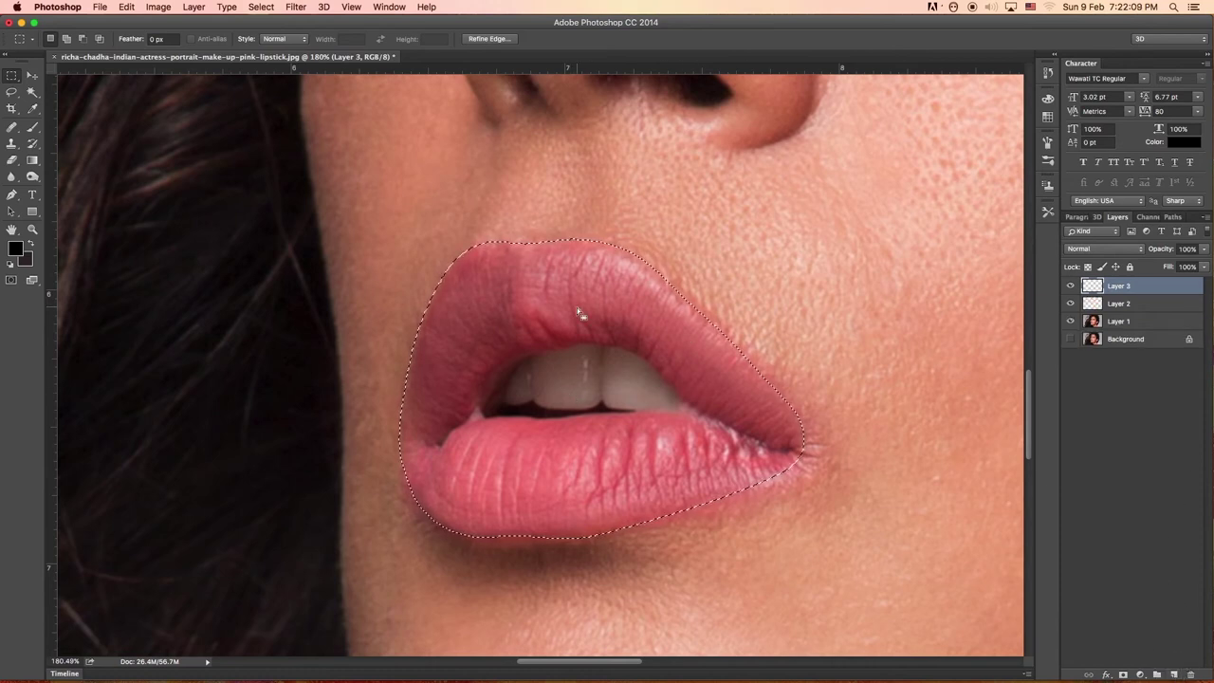
pyautogui.scroll(2, 577, 308)
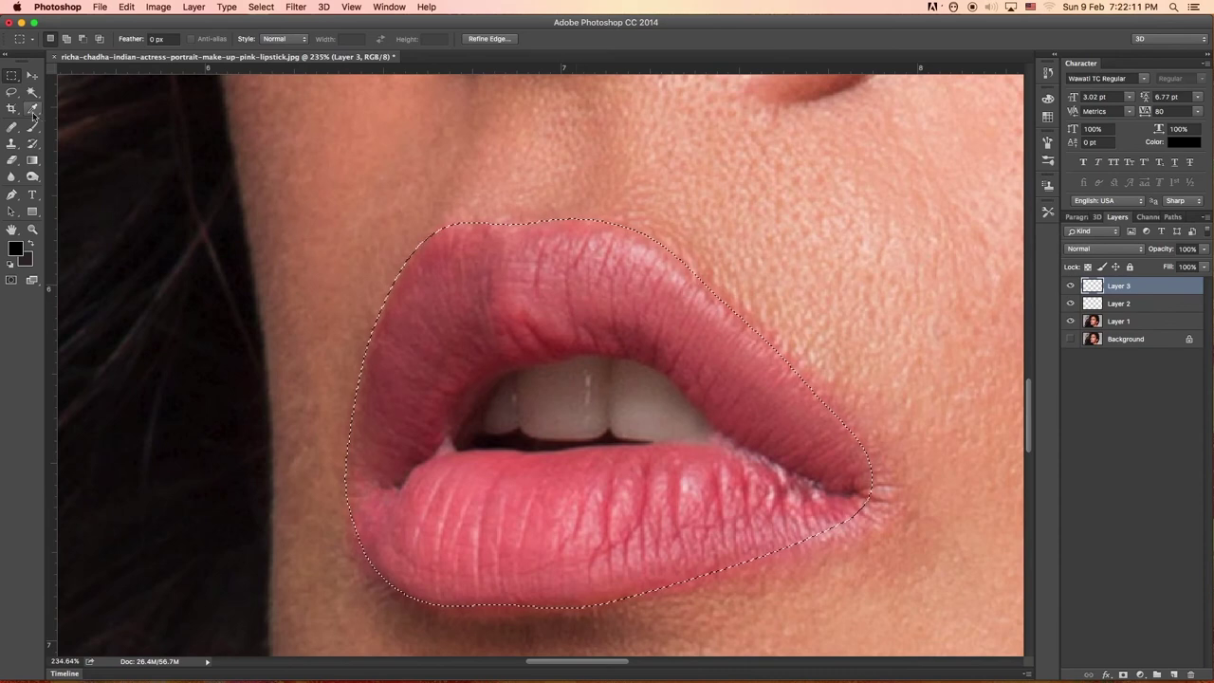
pyautogui.click(12, 144)
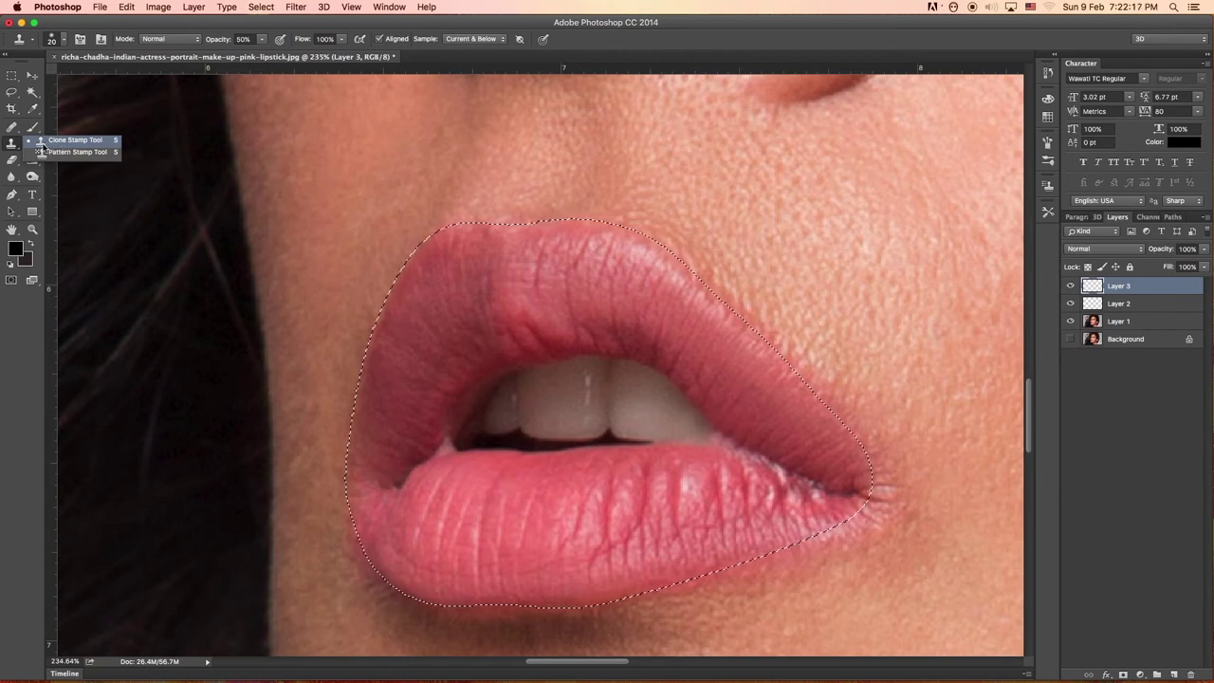
pyautogui.click(66, 143)
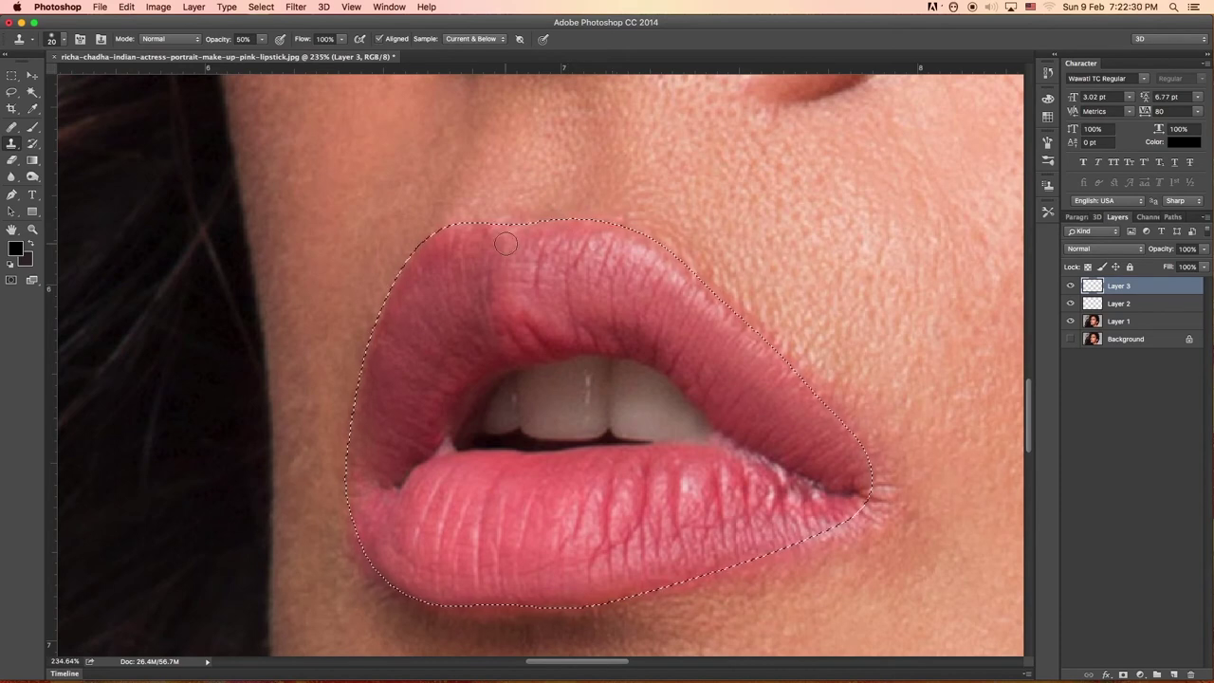
pyautogui.click(259, 7)
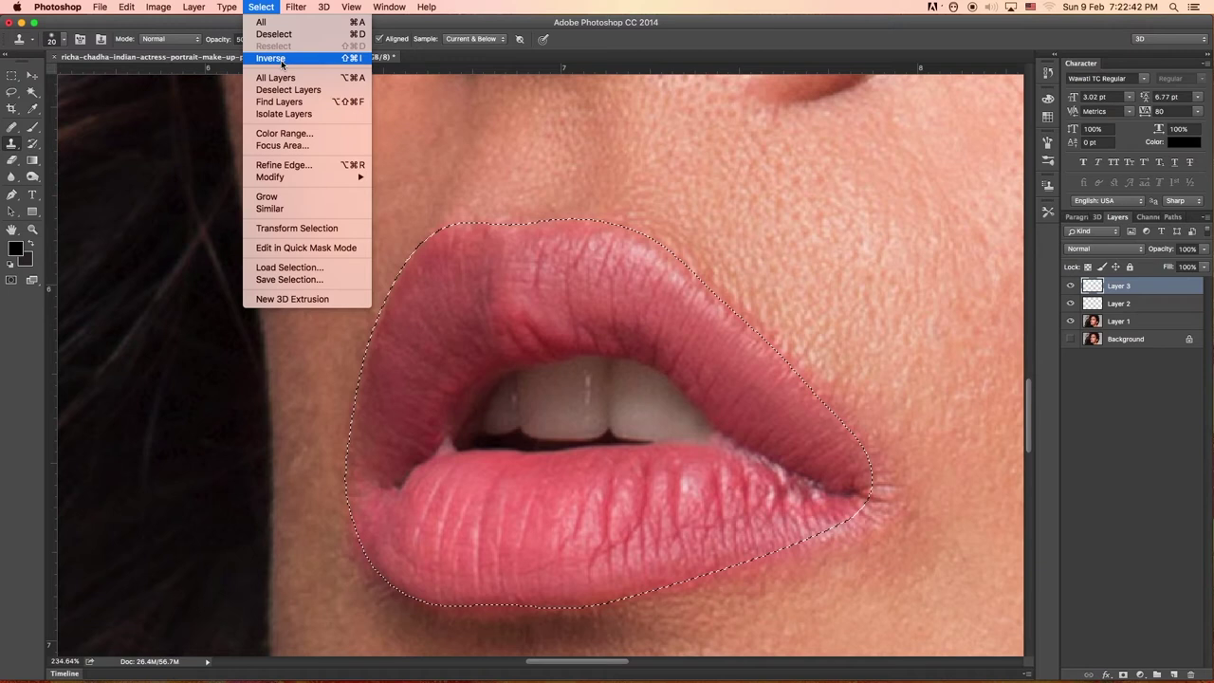
pyautogui.click(282, 61)
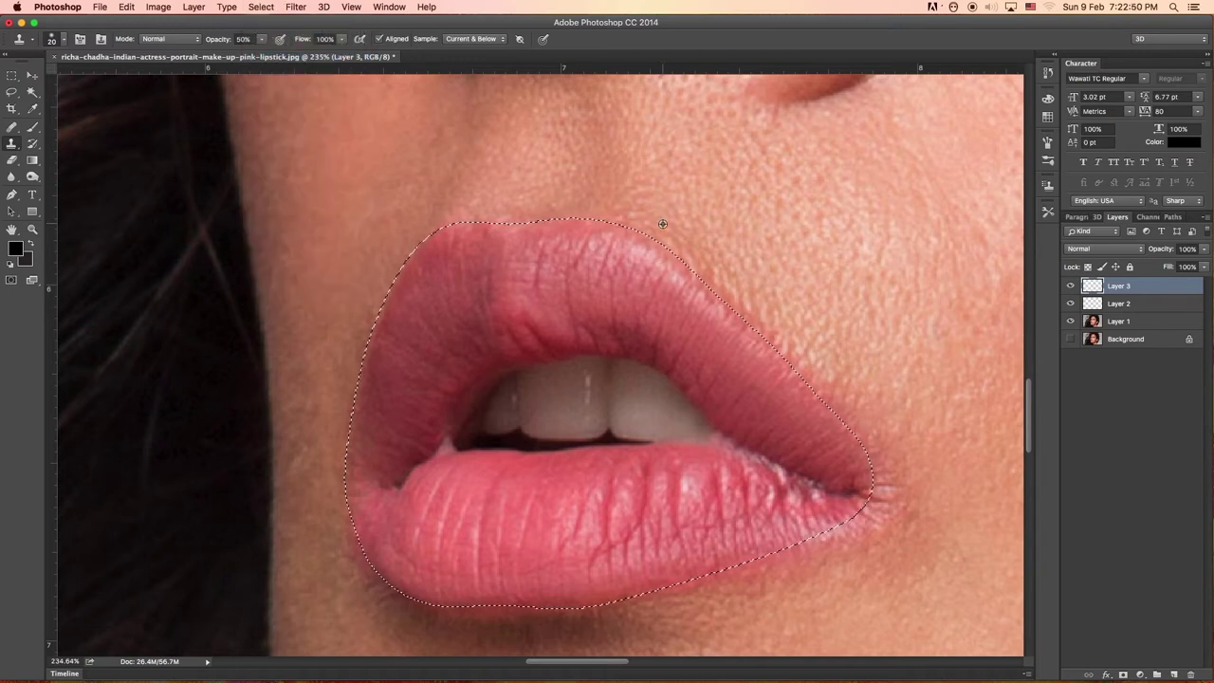
# Step: Clone-paint along the upper lip's right side and top edge, shrinking the brush from 70 to 40
pyautogui.moveTo(662, 235)
pyautogui.mouseDown()
pyautogui.moveTo(867, 401)
pyautogui.moveTo(887, 512)
pyautogui.moveTo(831, 556)
pyautogui.moveTo(821, 541)
pyautogui.moveTo(775, 558)
pyautogui.moveTo(397, 580)
pyautogui.moveTo(686, 591)
pyautogui.mouseUp()
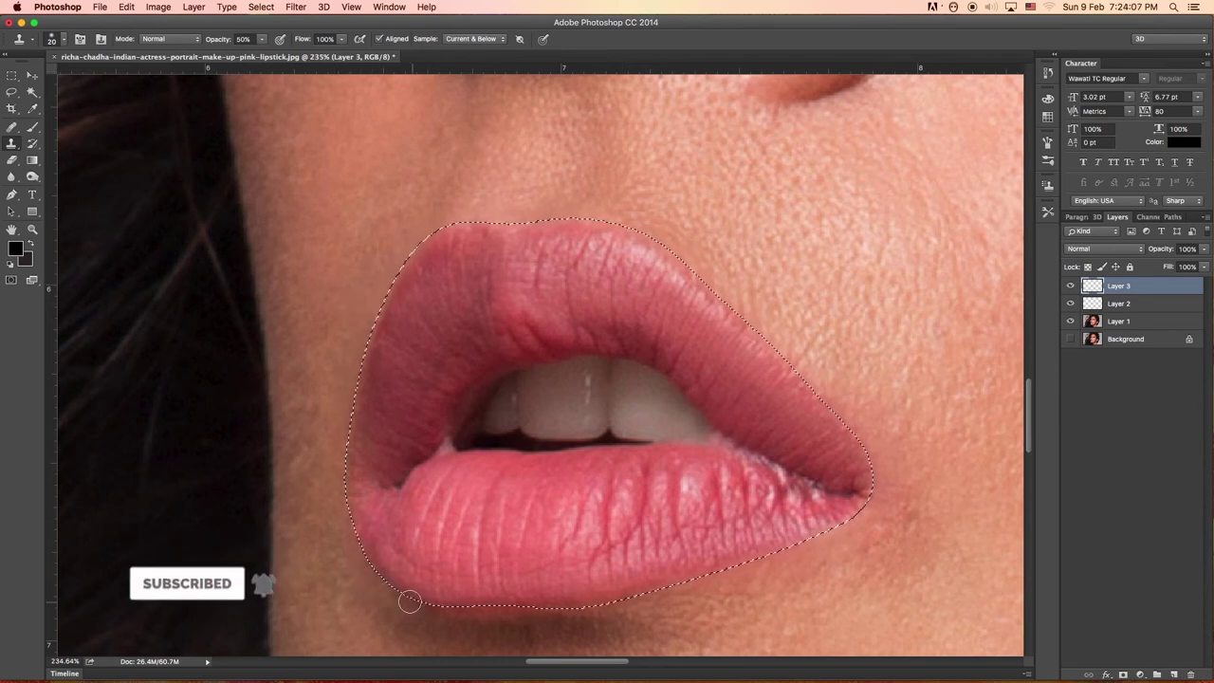
pyautogui.scroll(-1, 860, 527)
pyautogui.scroll(1, 860, 527)
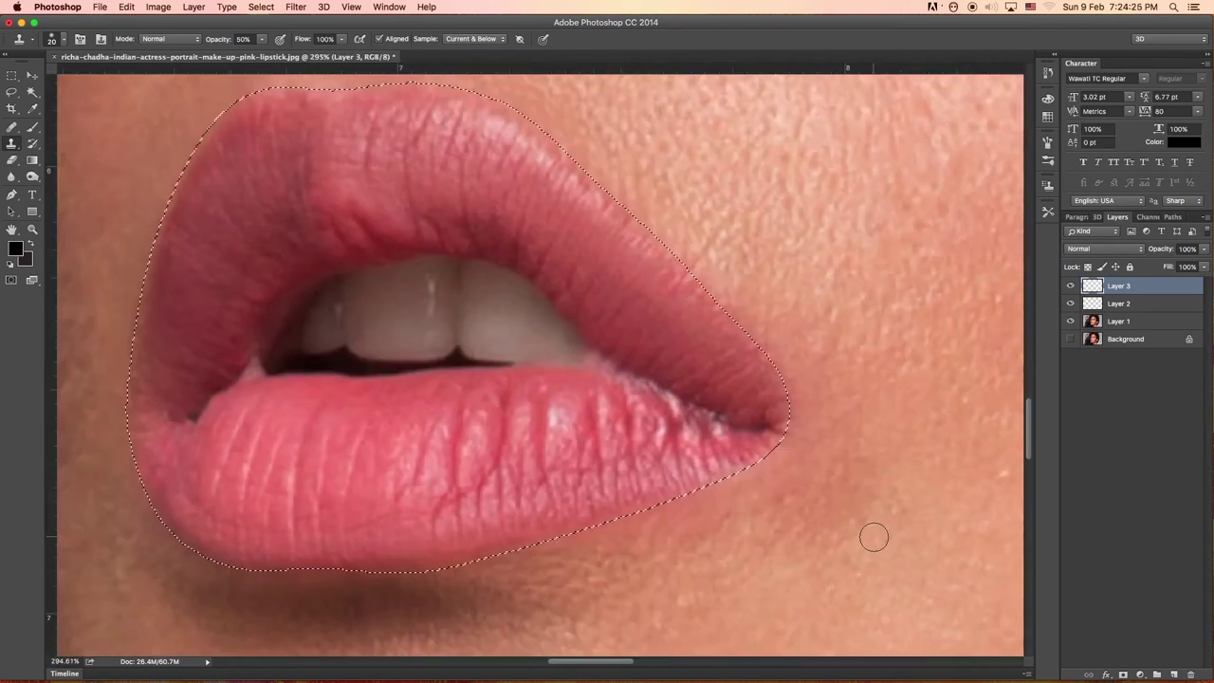
pyautogui.scroll(-4, 873, 534)
pyautogui.scroll(3, 807, 556)
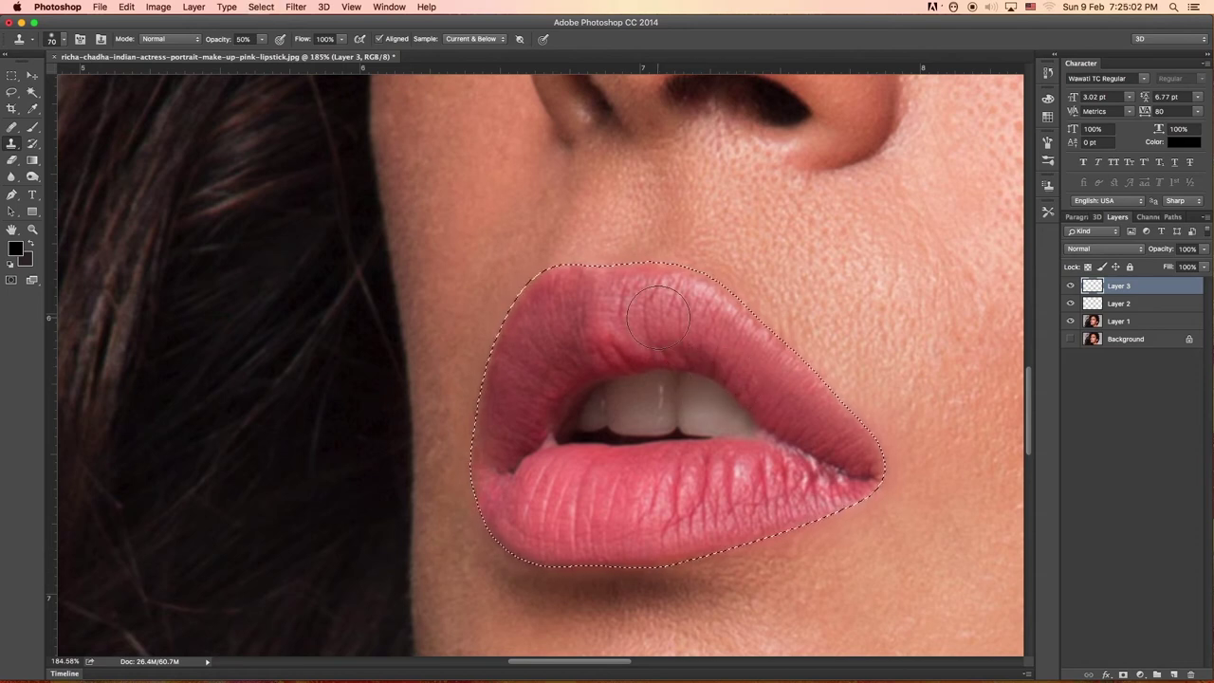
pyautogui.press('[')
pyautogui.press('[')
pyautogui.press('[')
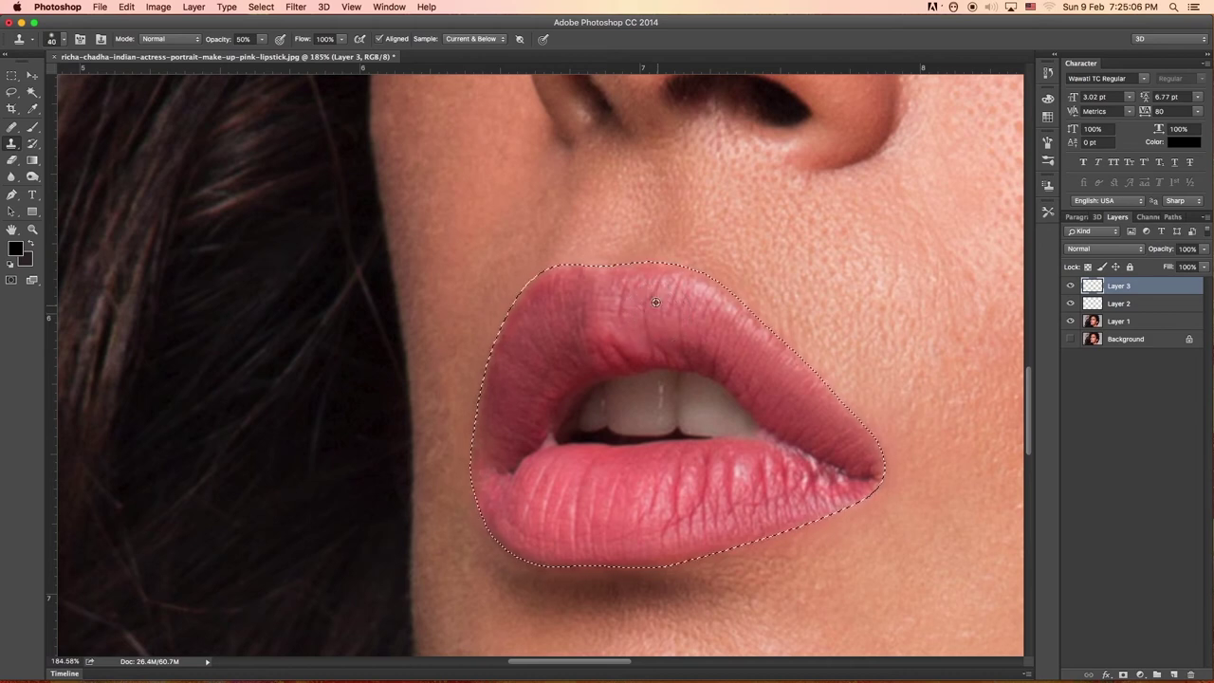
pyautogui.moveTo(659, 313); pyautogui.dragTo(782, 365)
pyautogui.press('[')
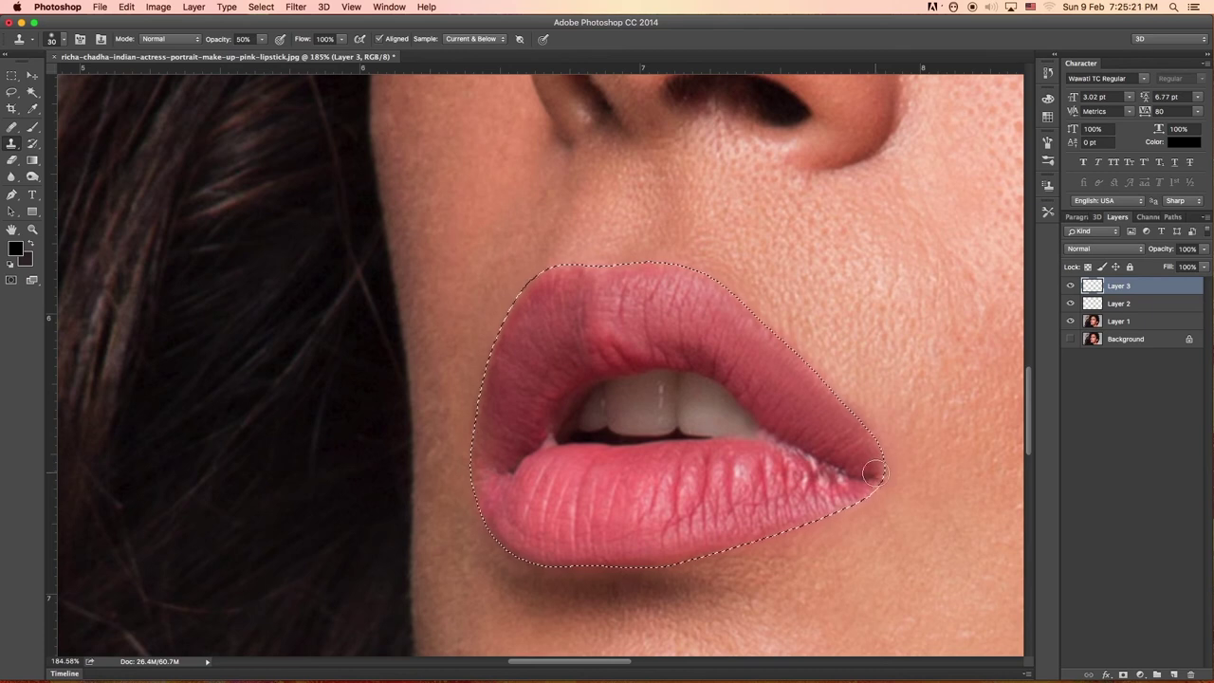
pyautogui.moveTo(678, 273); pyautogui.dragTo(550, 278)
# Step: Deselect, fit the portrait in view, and toggle Layer 3 to compare before and after
pyautogui.hotkey('ctrl', 'd')
pyautogui.hotkey('ctrl', '0')
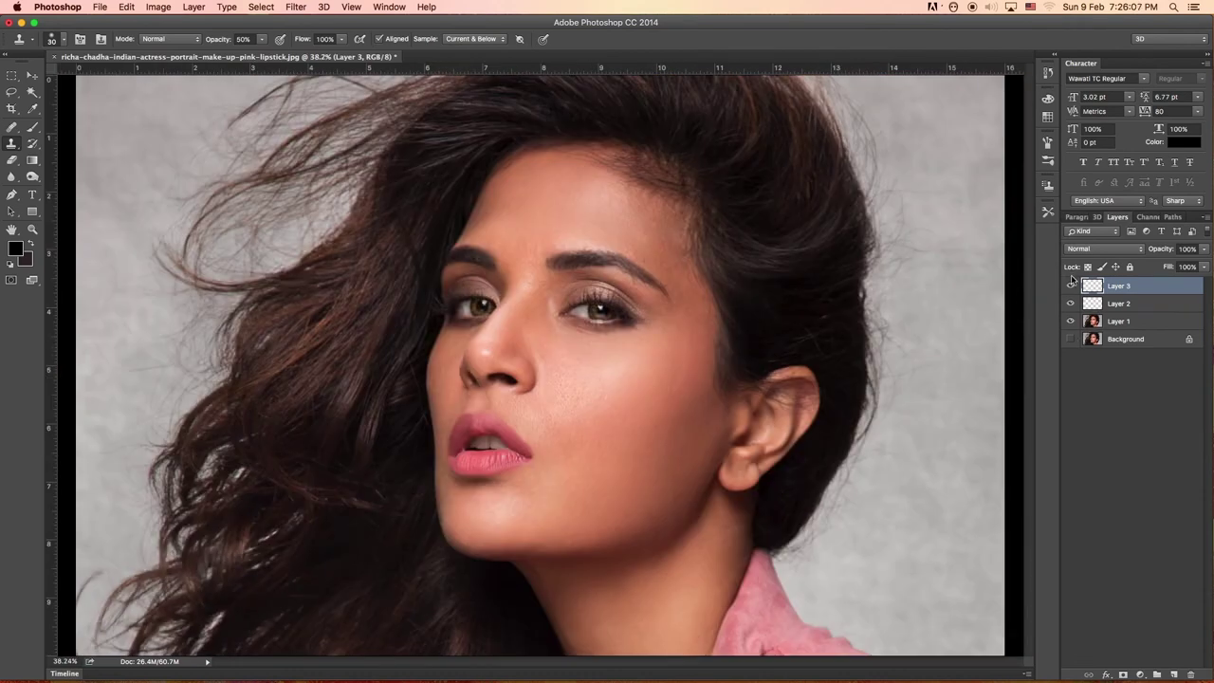
pyautogui.click(1071, 286)
pyautogui.click(1071, 286)
pyautogui.click(1071, 287)
pyautogui.click(1071, 287)
pyautogui.click(1071, 287)
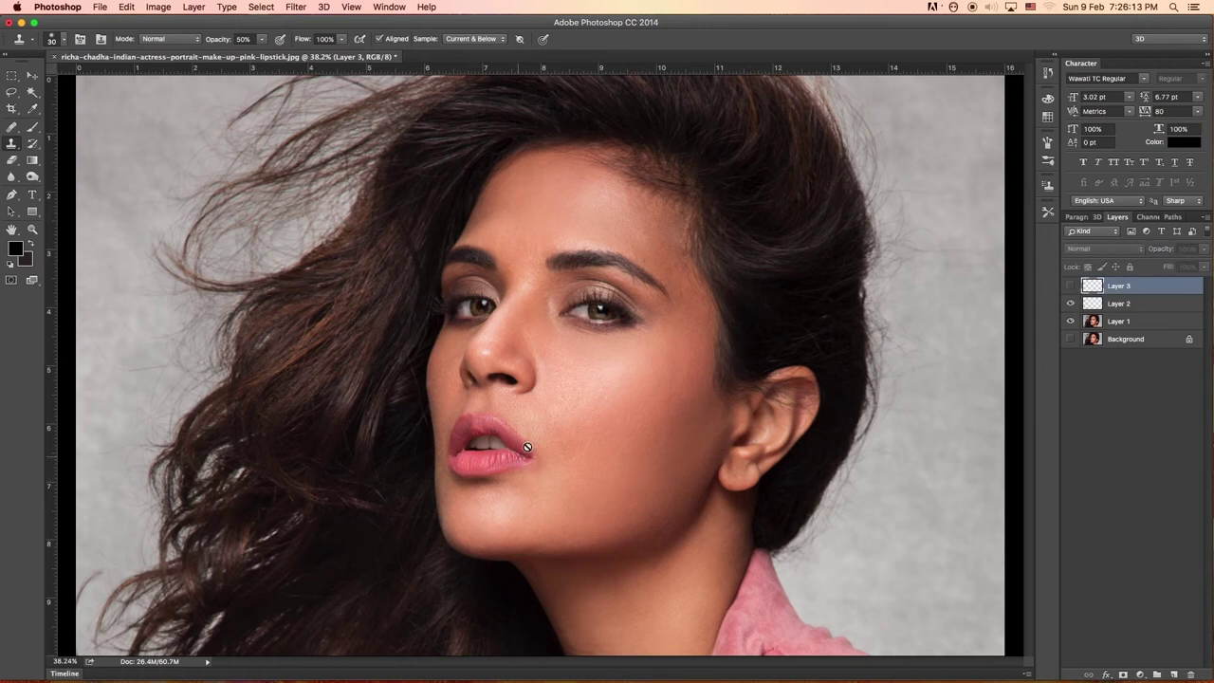
pyautogui.click(1071, 286)
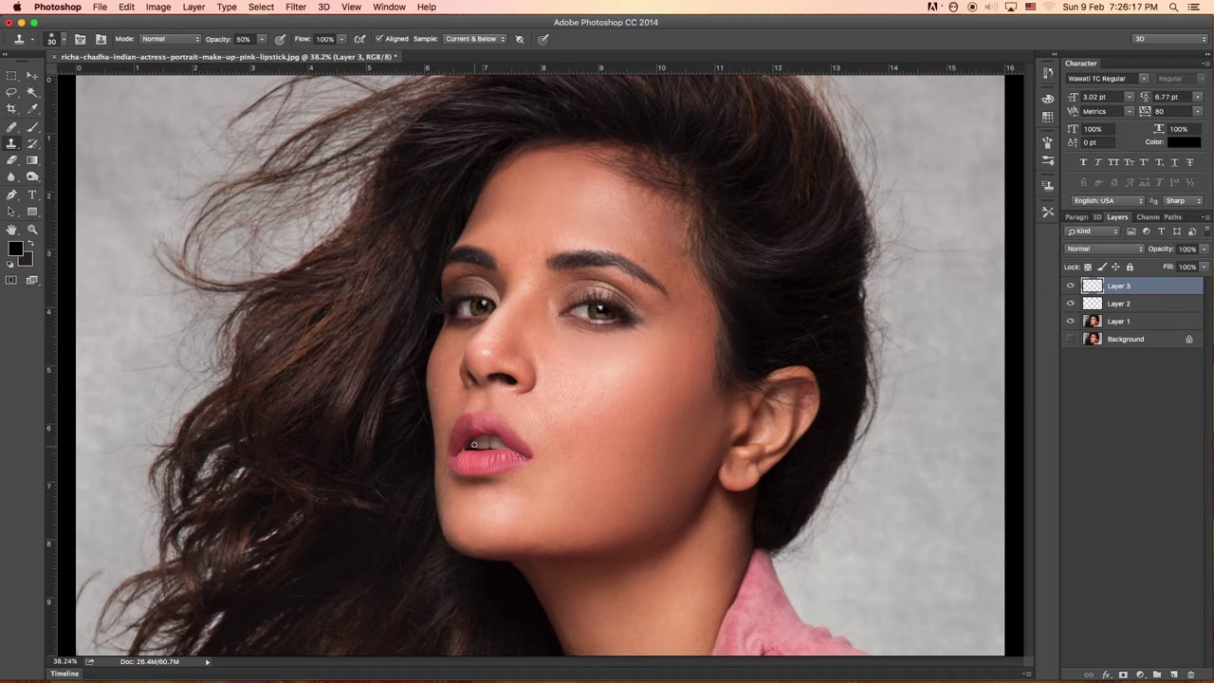
pyautogui.scroll(3, 473, 444)
pyautogui.scroll(2, 473, 442)
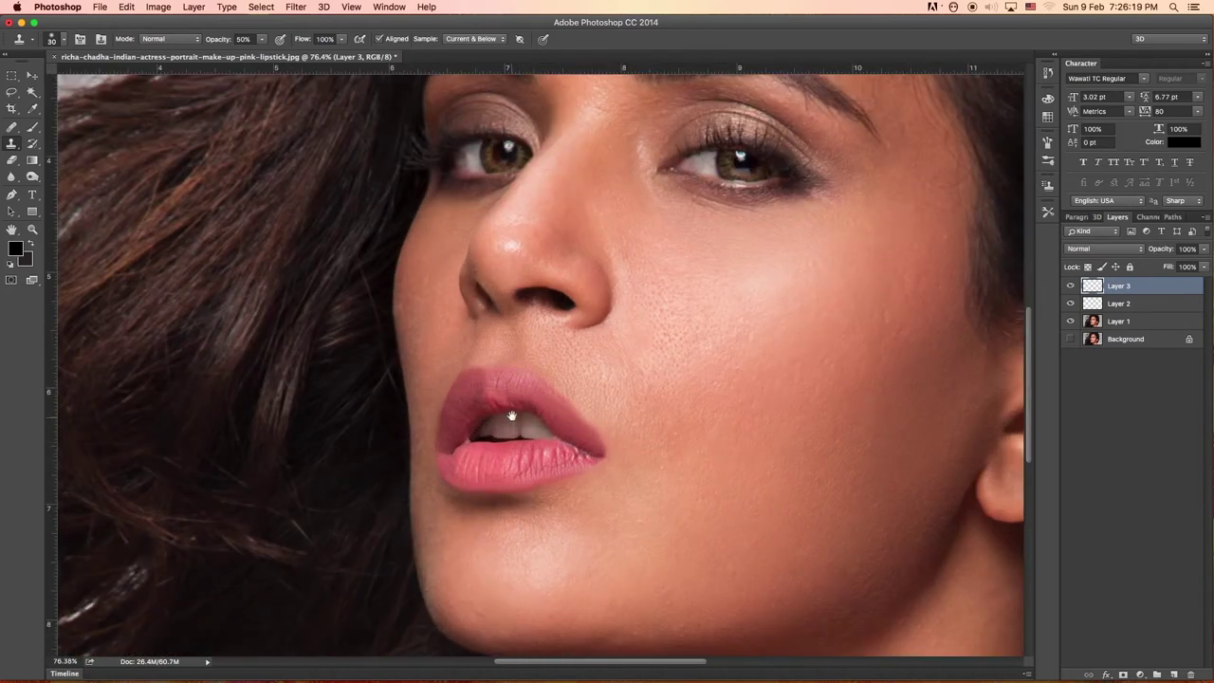
pyautogui.scroll(2, 513, 421)
pyautogui.scroll(2, 516, 427)
pyautogui.scroll(2, 517, 430)
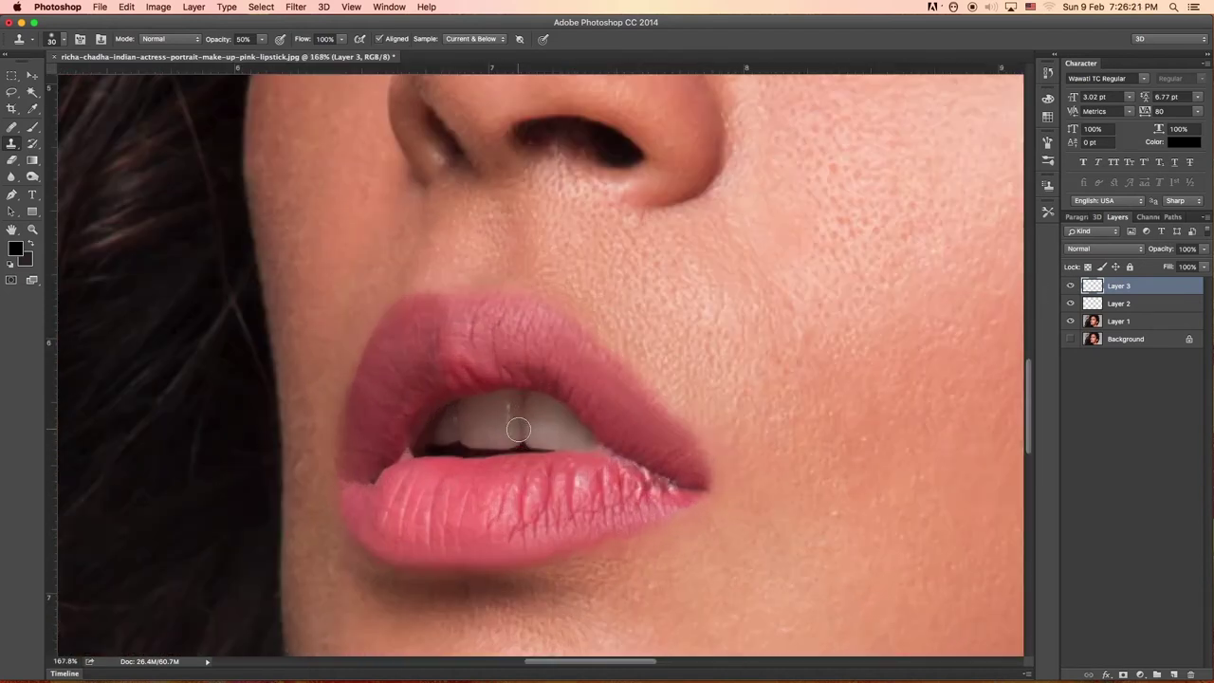
pyautogui.scroll(-2, 520, 442)
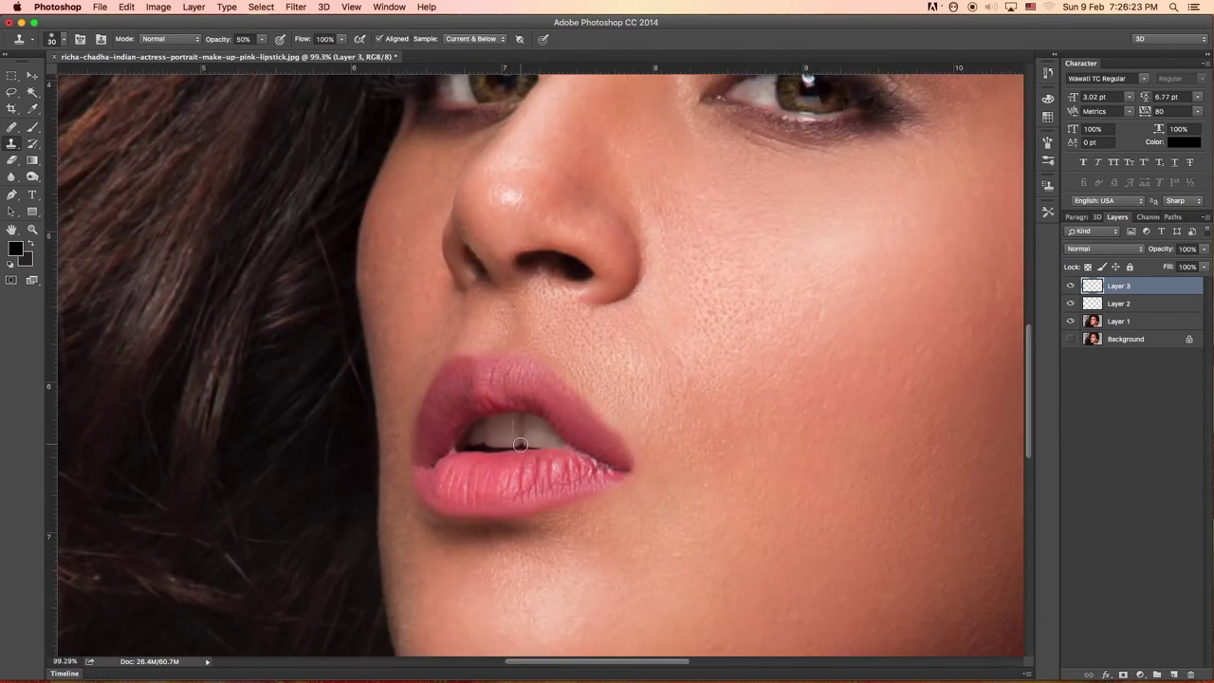
# Step: Rename Layer 3 to 'Outline' and Layer 2 to 'Healing'
pyautogui.doubleClick(1121, 287)
pyautogui.write('line')
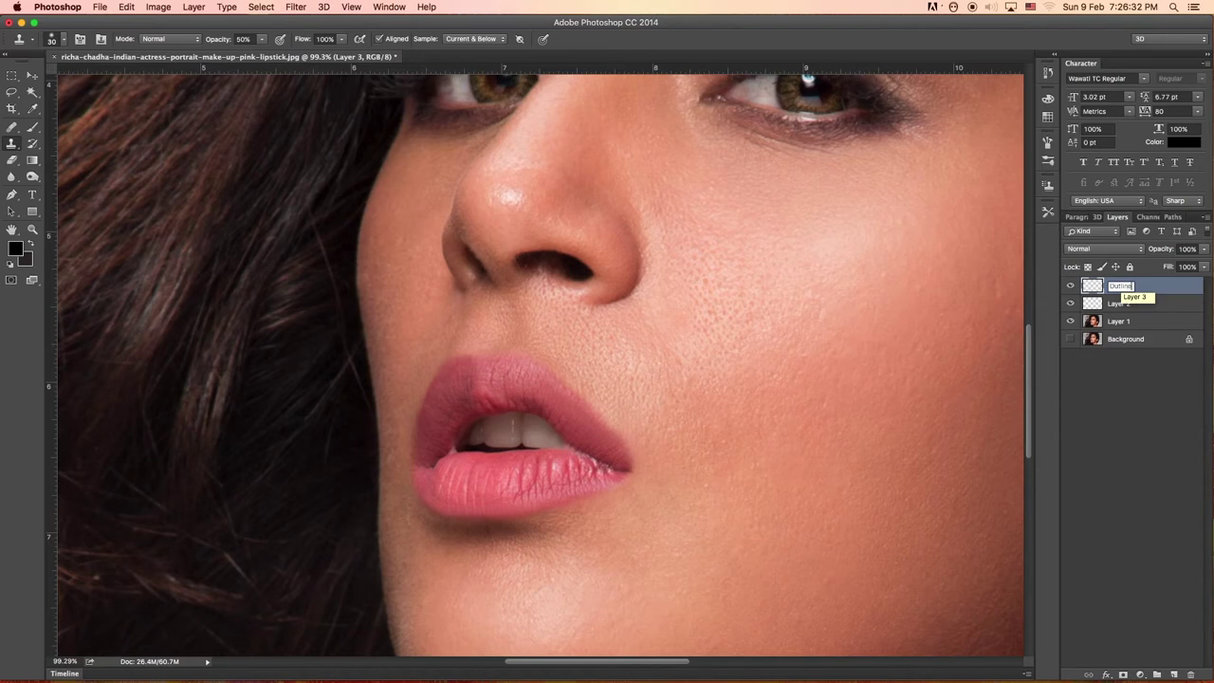
pyautogui.doubleClick(1162, 304)
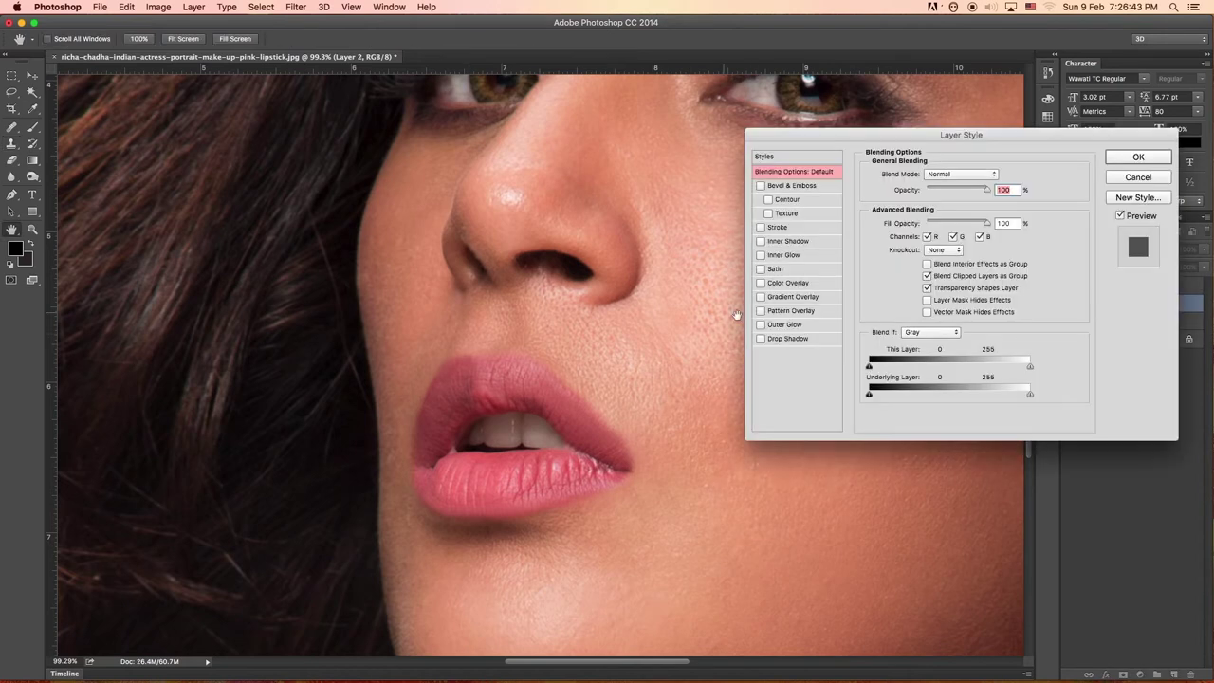
pyautogui.click(1127, 179)
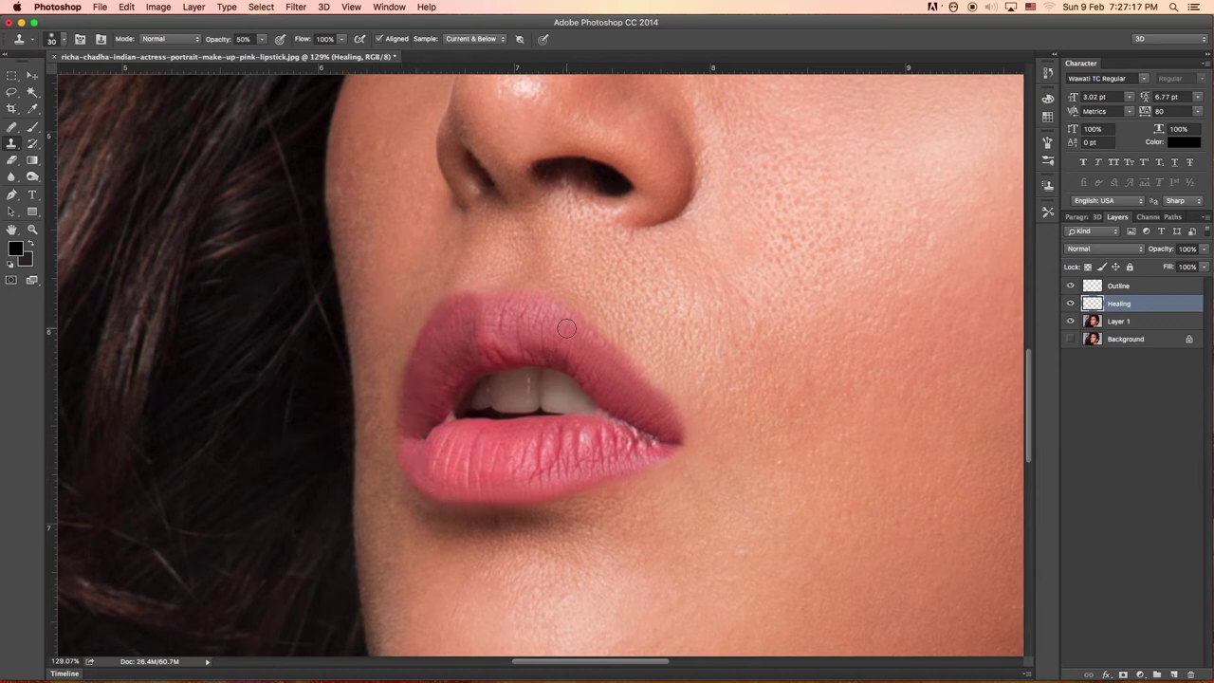
# Step: Heal along the upper lip edge
pyautogui.moveTo(576, 320); pyautogui.dragTo(599, 304)
pyautogui.scroll(-2, 696, 263)
pyautogui.moveTo(715, 281); pyautogui.dragTo(687, 325)
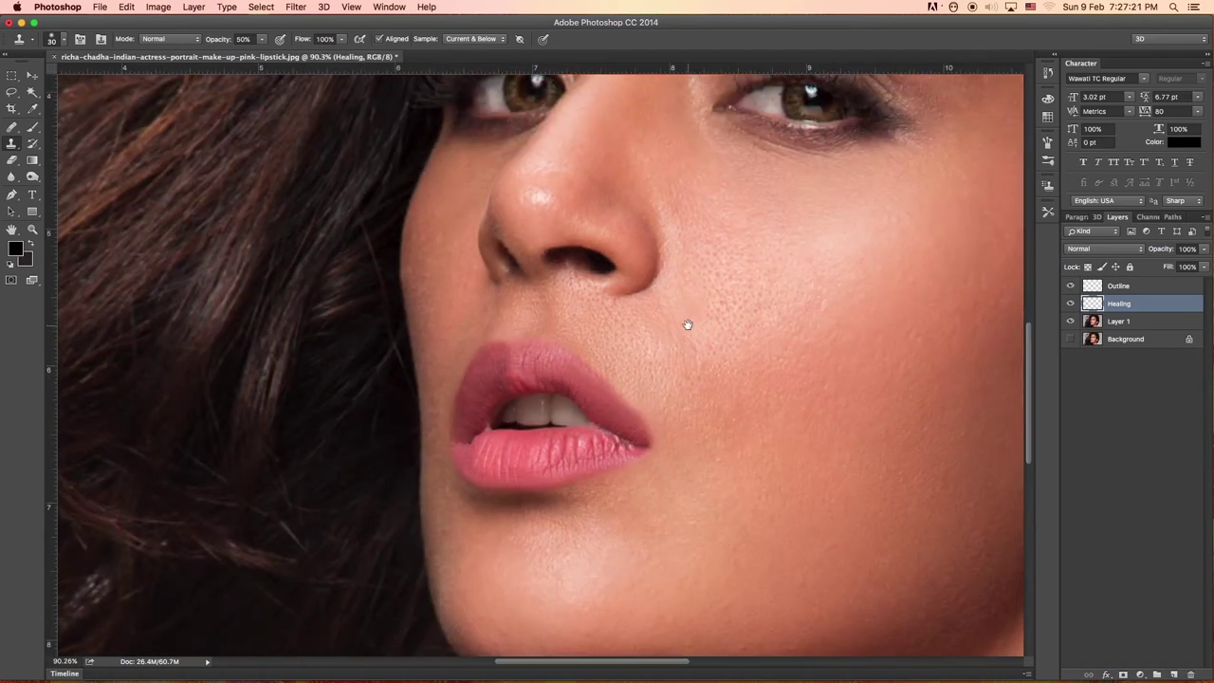
# Step: Add a Curves adjustment layer with its curve lifted from input 101 to output 160
pyautogui.click(1140, 674)
pyautogui.click(1156, 511)
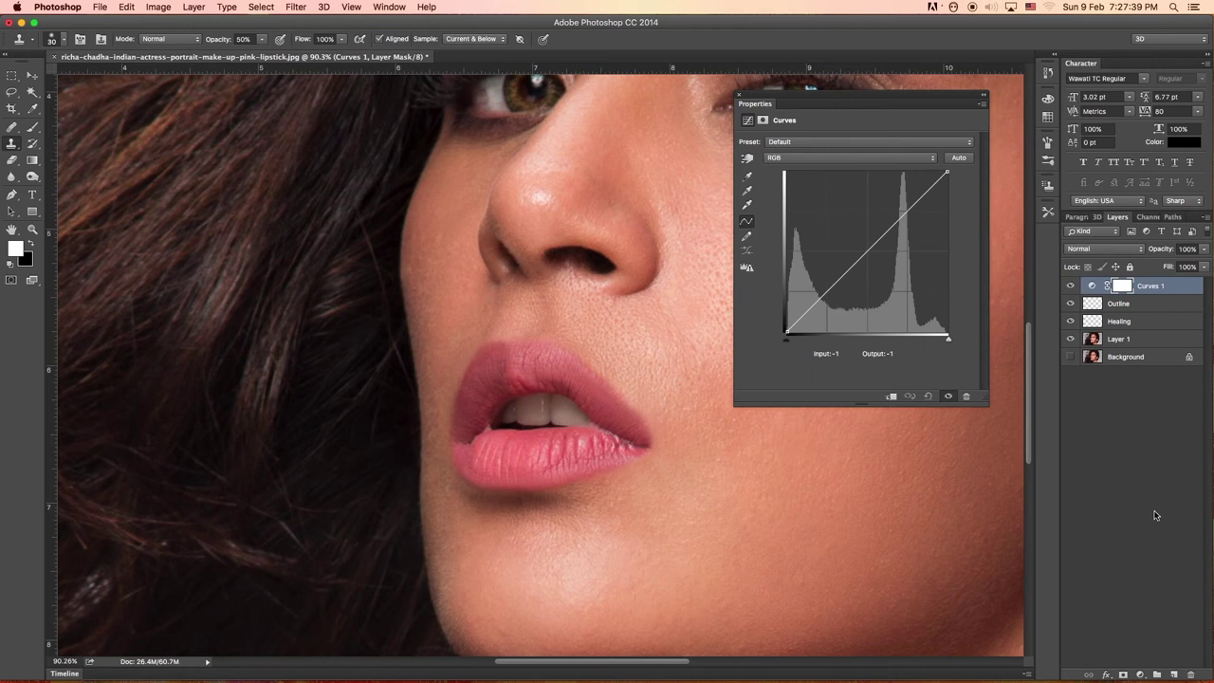
pyautogui.moveTo(856, 101); pyautogui.dragTo(862, 130)
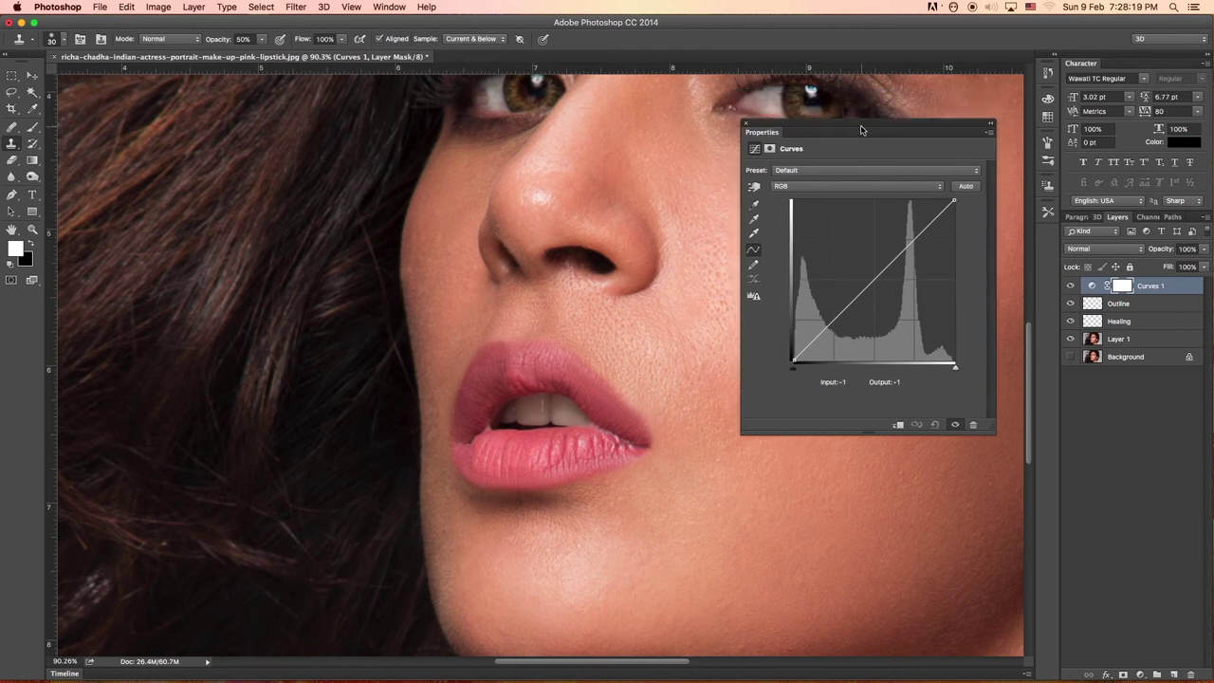
pyautogui.click(753, 187)
pyautogui.click(753, 187)
pyautogui.moveTo(881, 273); pyautogui.dragTo(861, 261)
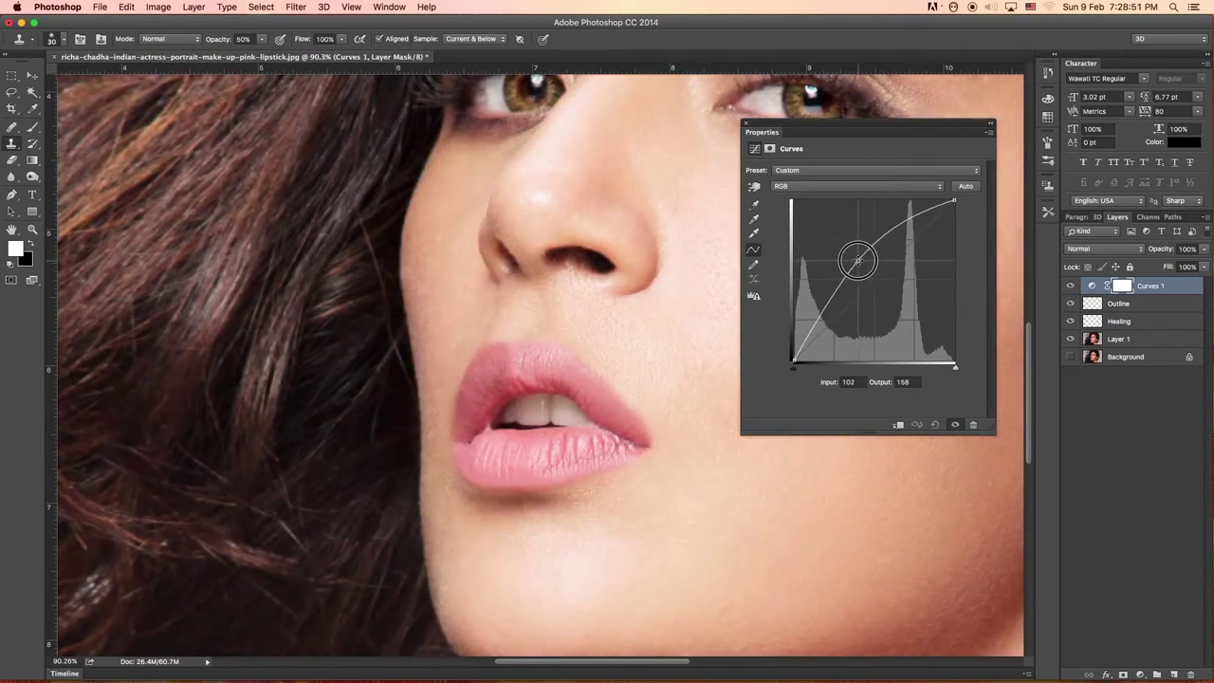
pyautogui.moveTo(861, 261); pyautogui.dragTo(858, 259)
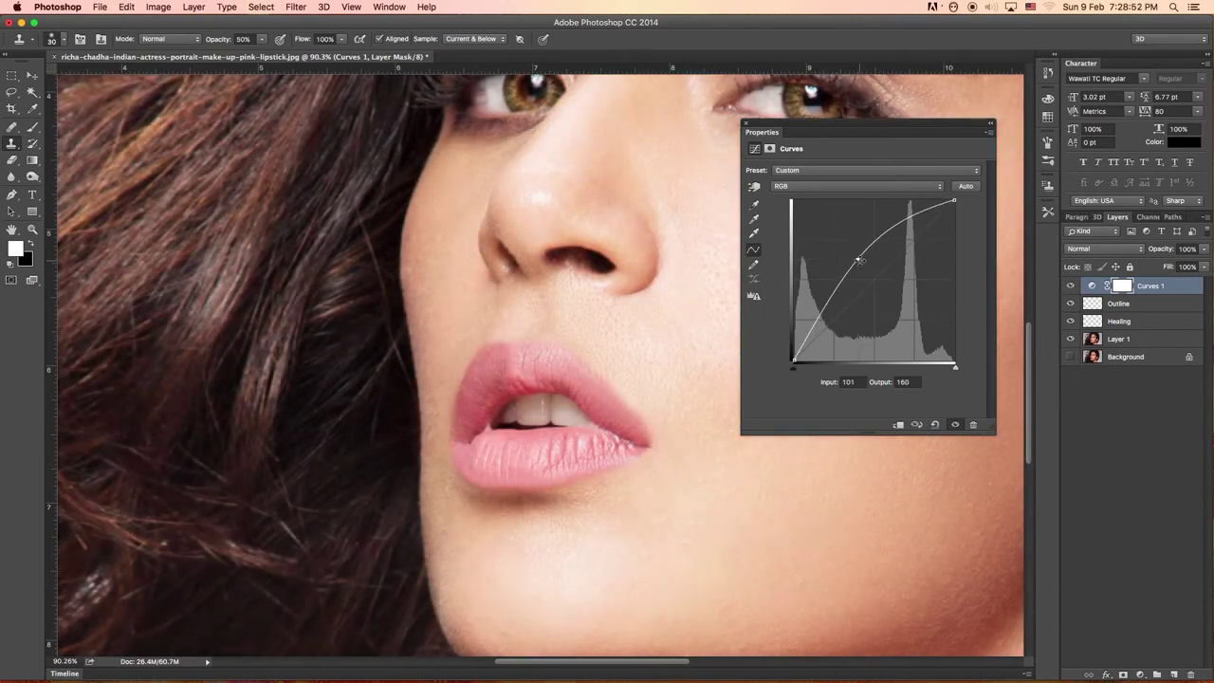
pyautogui.click(746, 124)
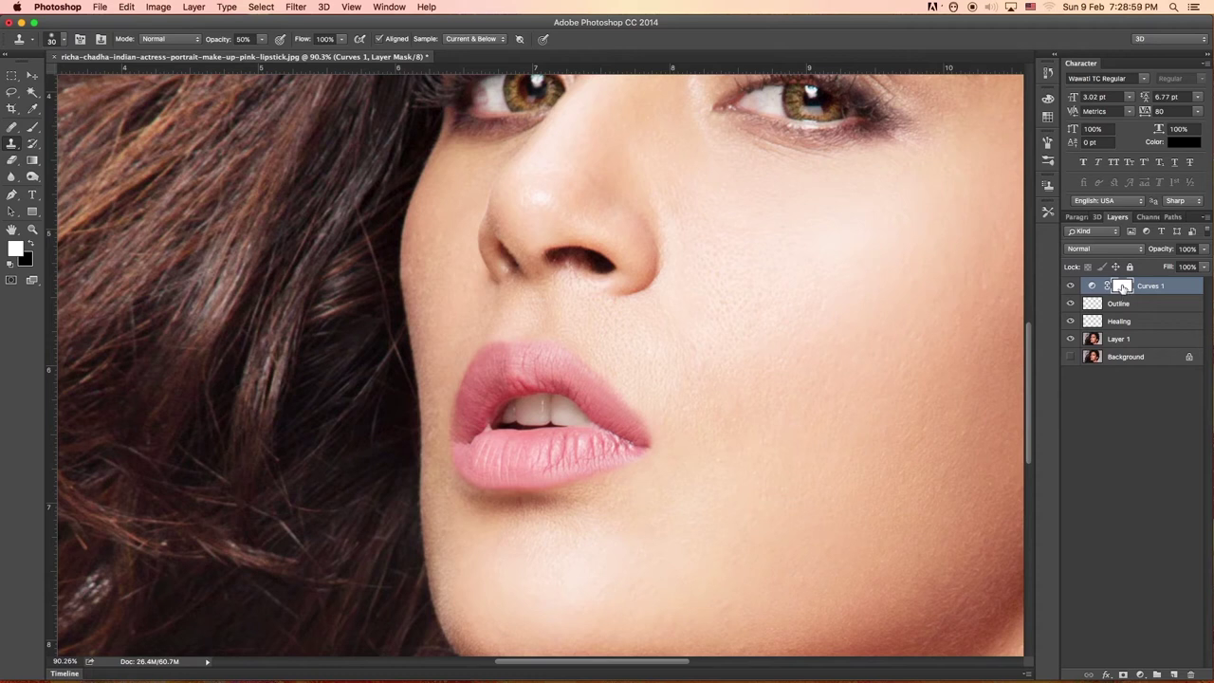
# Step: Invert the Curves mask to black and set up a soft round brush at 3% flow
pyautogui.hotkey('ctrl', 'i')
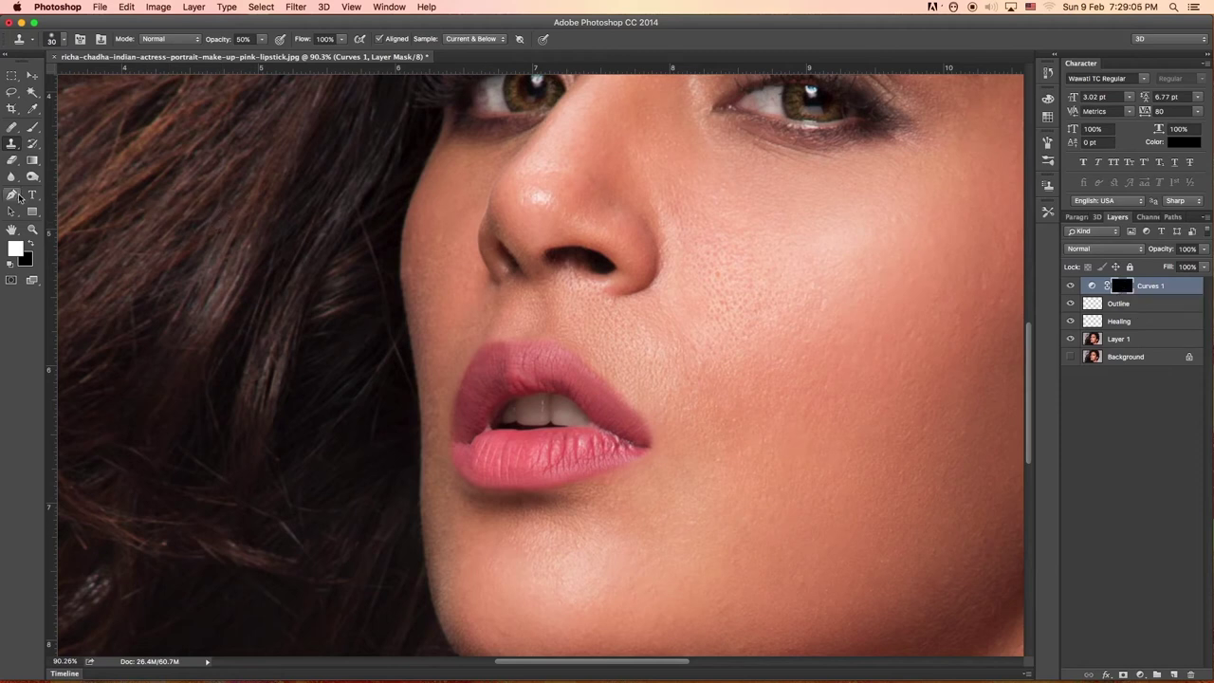
pyautogui.click(31, 129)
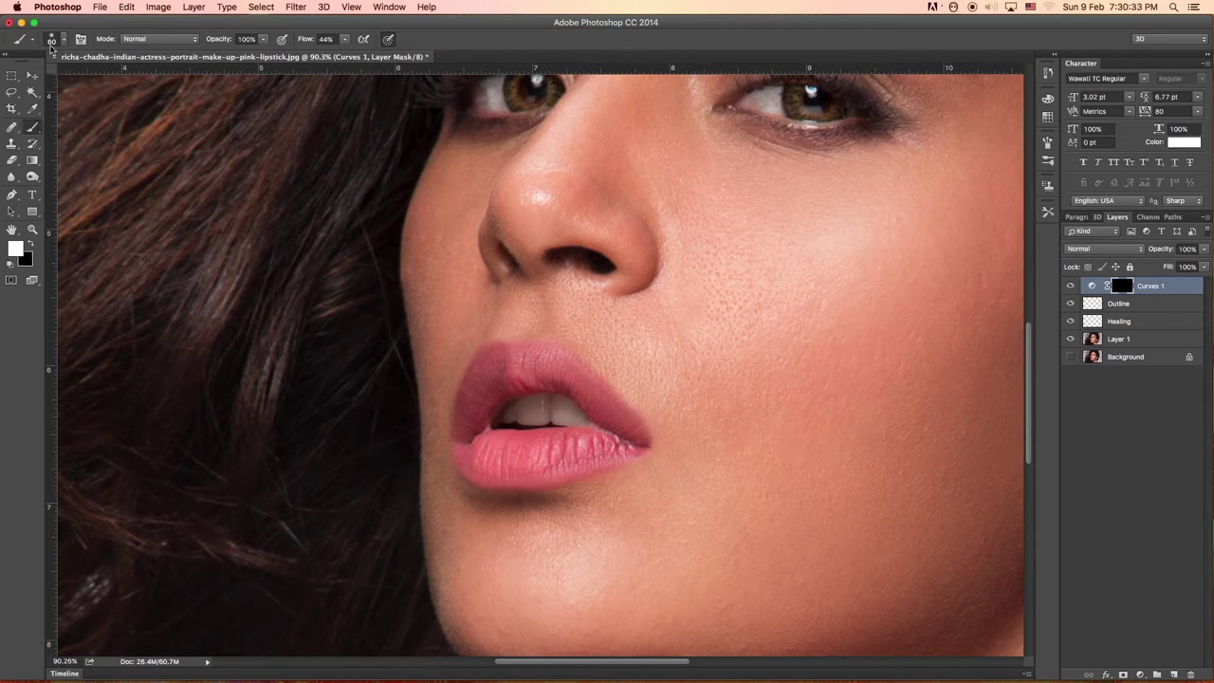
pyautogui.click(52, 40)
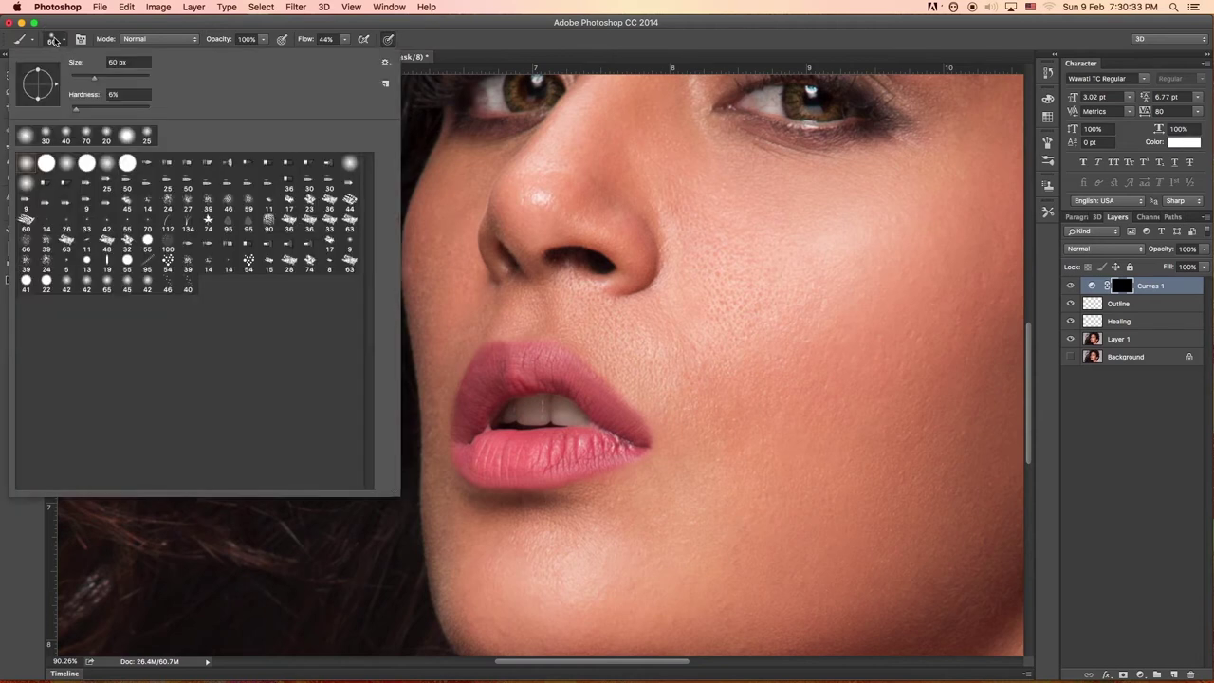
pyautogui.click(24, 139)
pyautogui.click(59, 42)
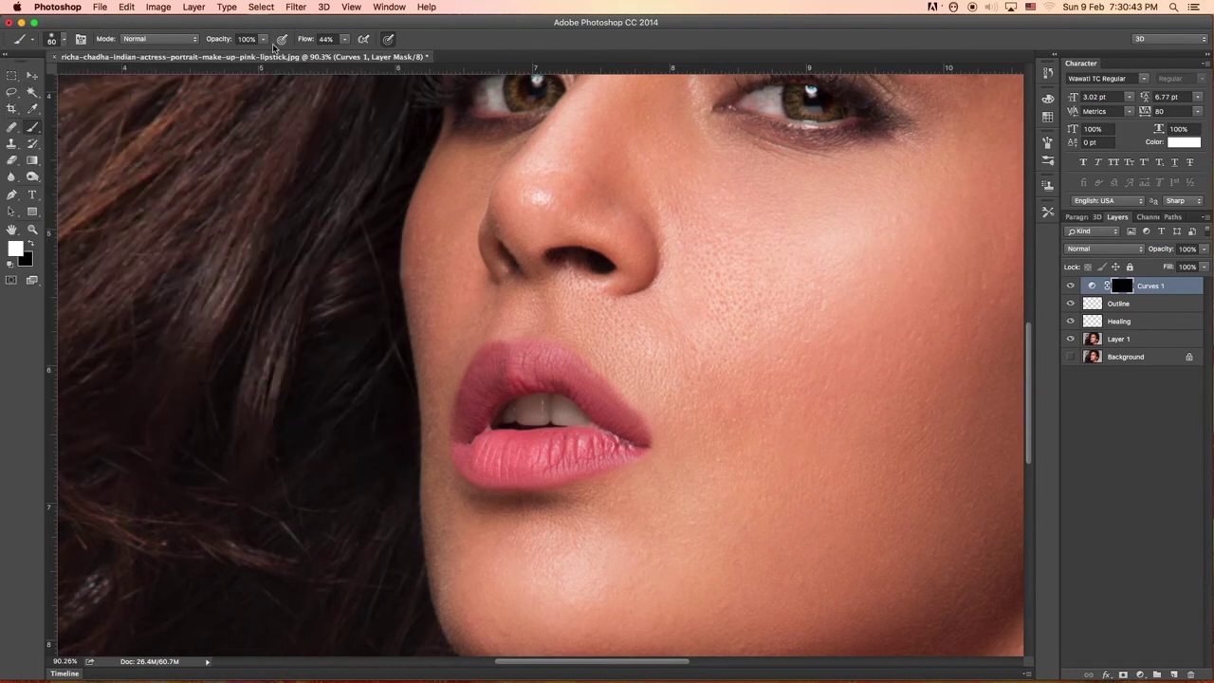
pyautogui.click(325, 38)
pyautogui.write('4')
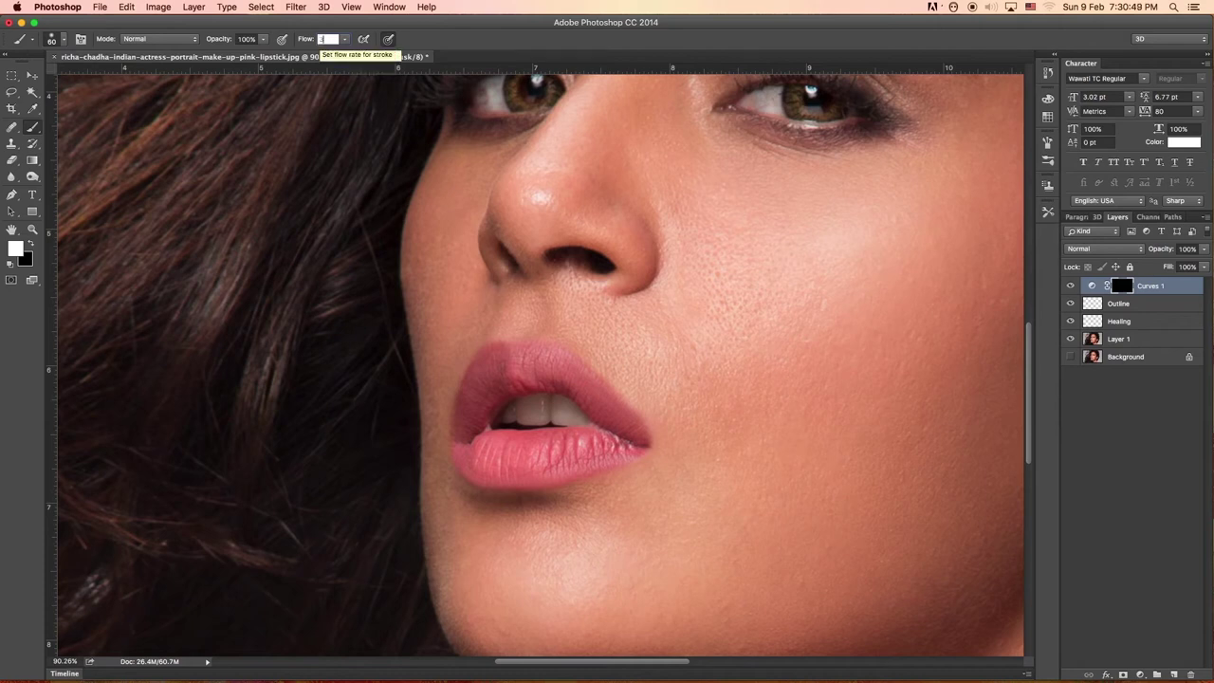
pyautogui.press('Return')
# Step: Paint the brightening back onto the upper lip with a slightly smaller brush
pyautogui.scroll(1, 567, 361)
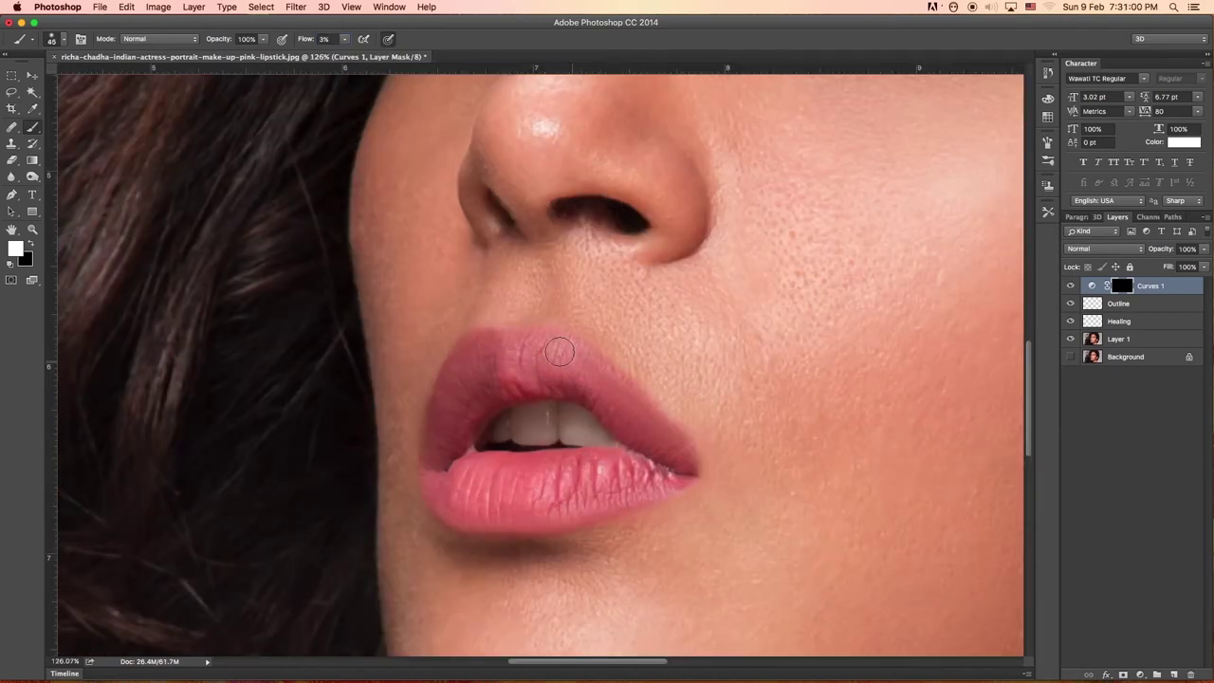
pyautogui.moveTo(564, 353); pyautogui.dragTo(527, 337)
pyautogui.hotkey('ctrl', 'z')
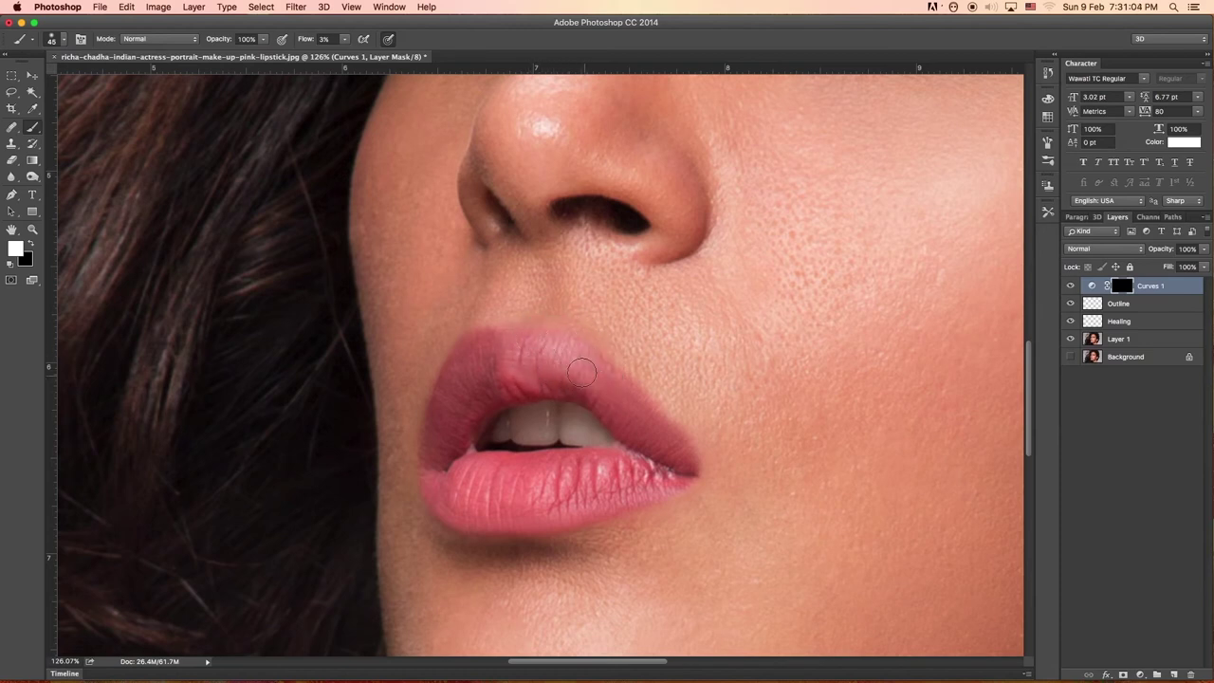
pyautogui.press('[')
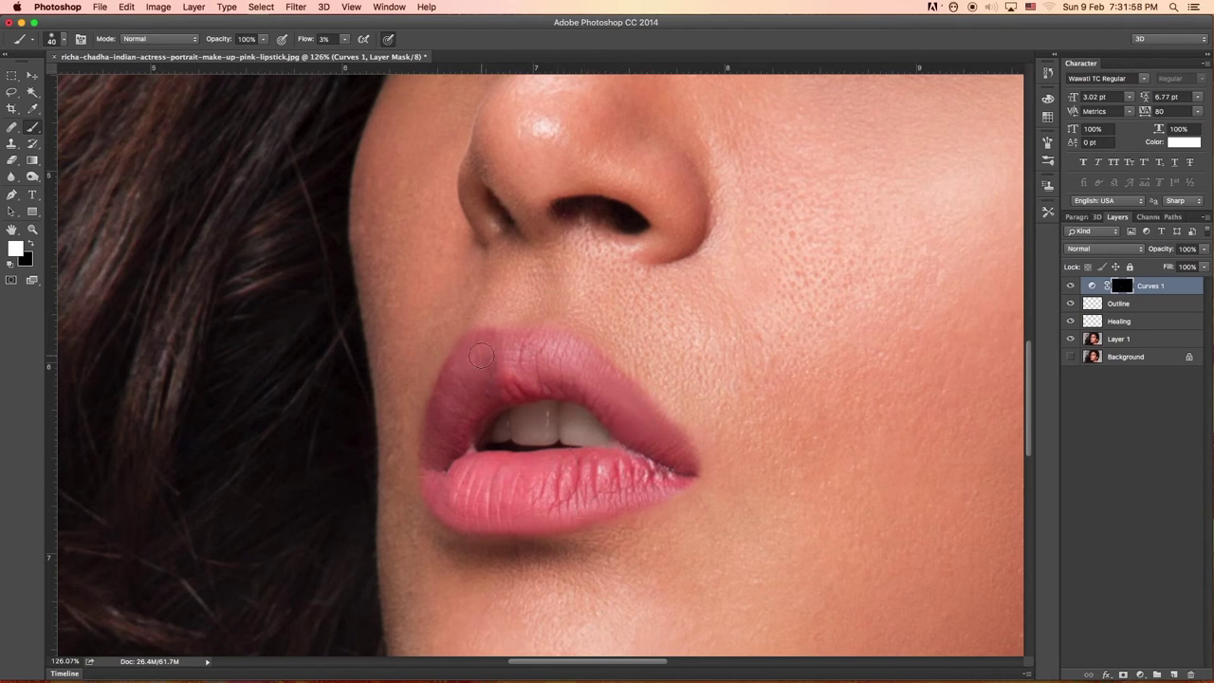
pyautogui.moveTo(480, 354); pyautogui.dragTo(460, 382)
# Step: Paint brightening across the lower lip and toggle Curves 1 off and on to compare
pyautogui.click(573, 482)
pyautogui.moveTo(573, 482); pyautogui.dragTo(597, 479)
pyautogui.click(1070, 287)
pyautogui.click(1070, 287)
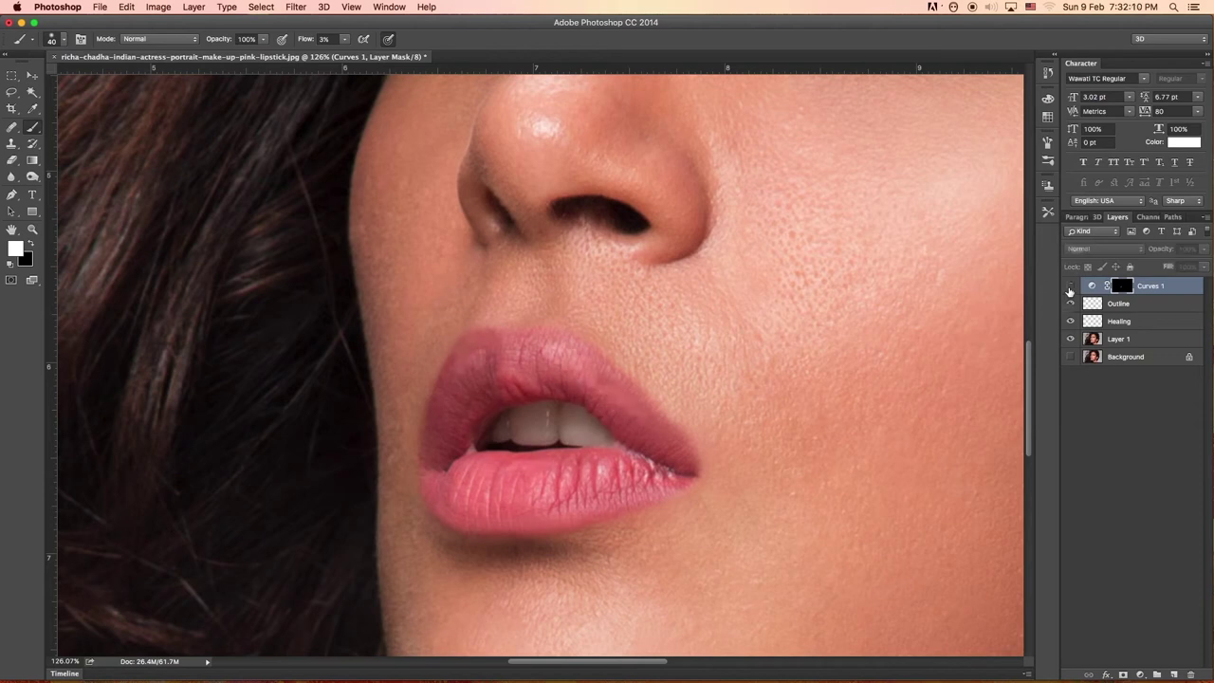
pyautogui.click(1070, 287)
pyautogui.click(1070, 288)
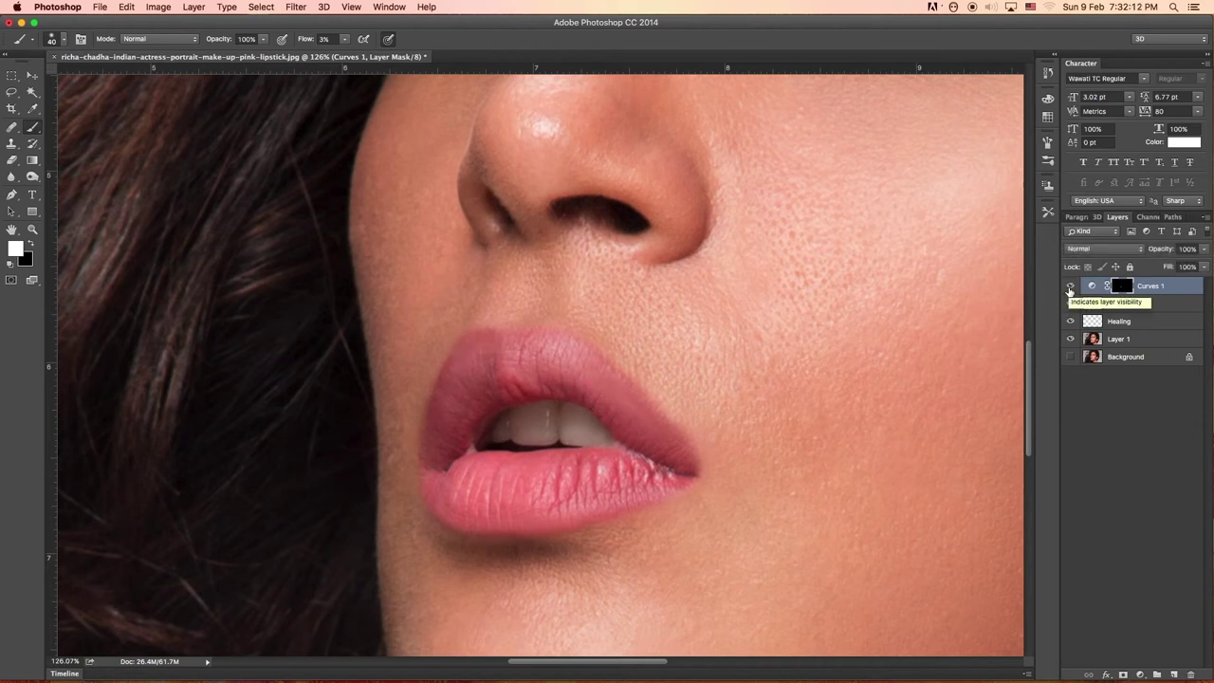
# Step: Try the Curves 1 opacity slider, keeping it at 100%, and target the curve thumbnail
pyautogui.click(1203, 250)
pyautogui.moveTo(1183, 266)
pyautogui.mouseDown()
pyautogui.moveTo(1167, 264)
pyautogui.moveTo(1190, 264)
pyautogui.mouseUp()
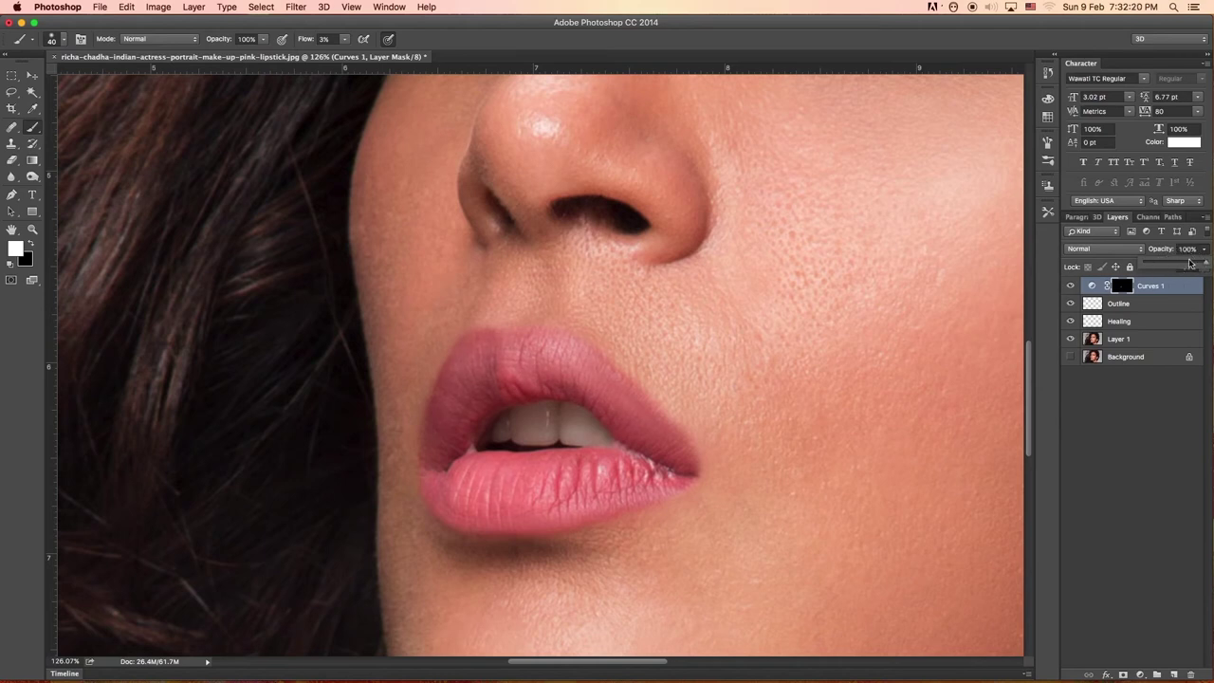
pyautogui.click(1090, 288)
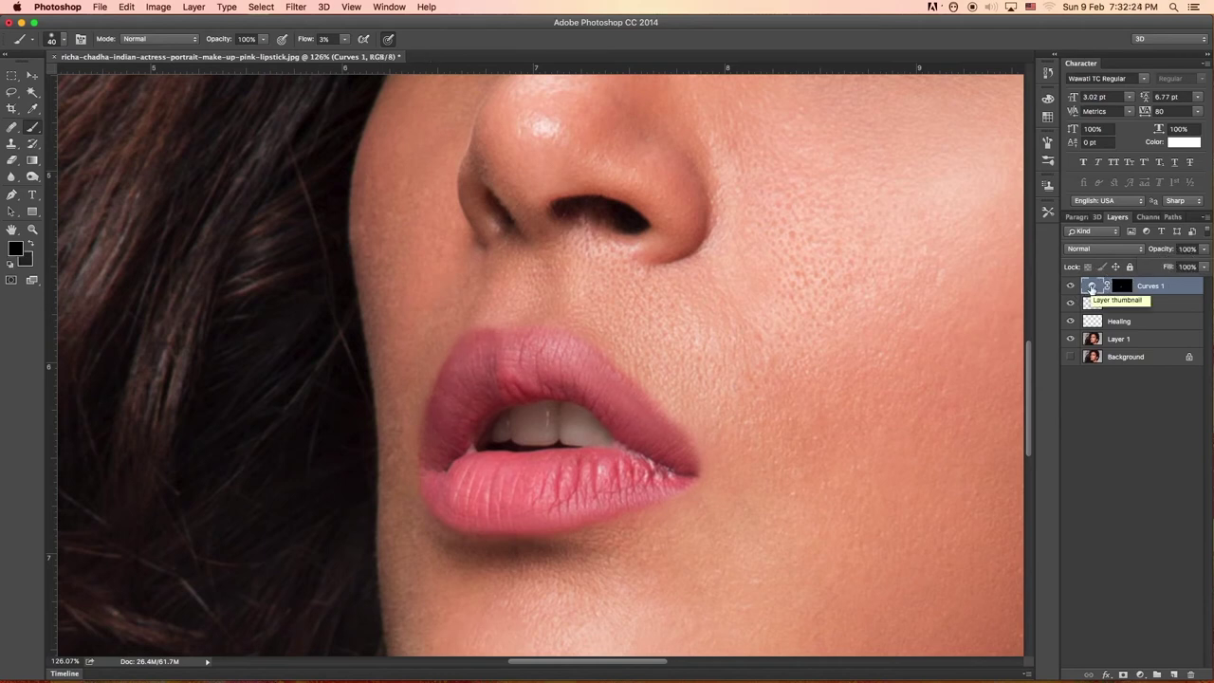
# Step: Pull the Curves 1 point down slightly to soften the lip brightening
pyautogui.doubleClick(1091, 289)
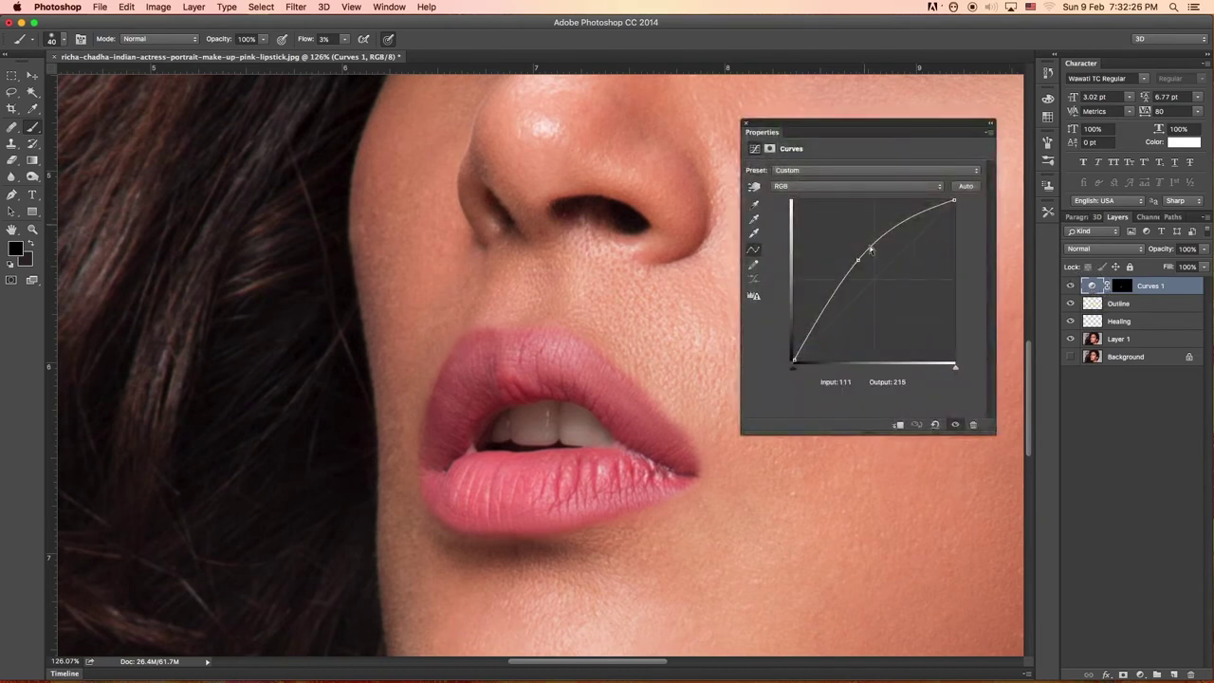
pyautogui.moveTo(860, 254); pyautogui.dragTo(873, 261)
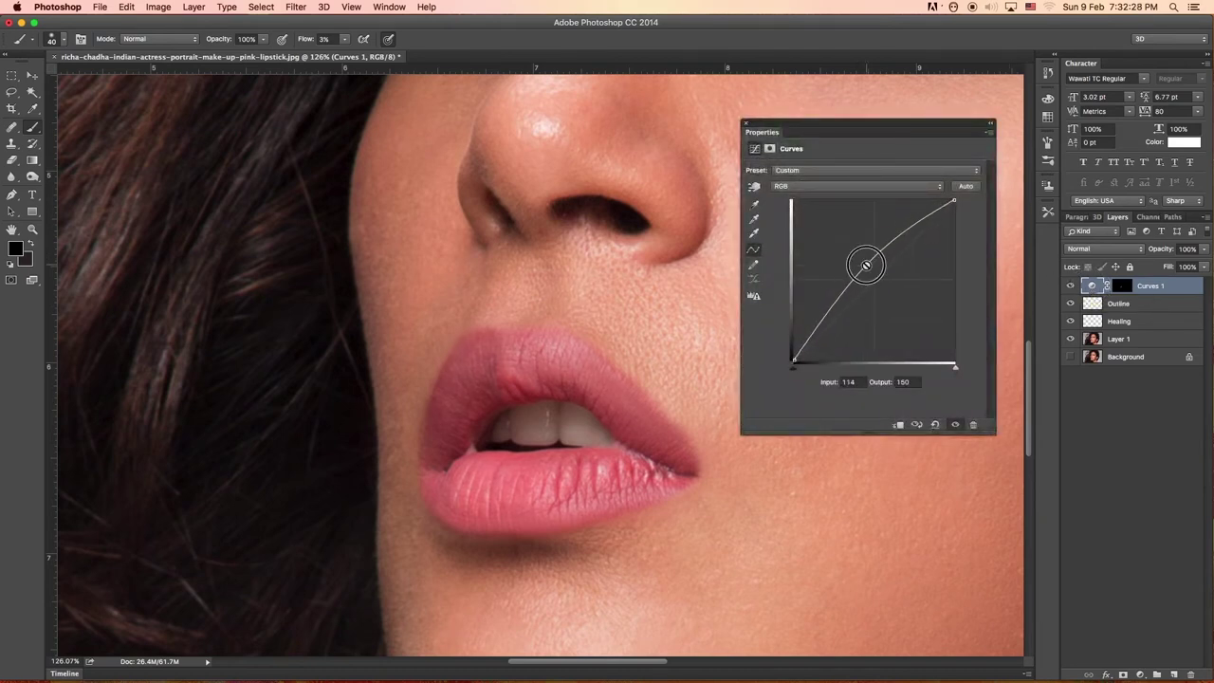
pyautogui.moveTo(873, 262); pyautogui.dragTo(863, 258)
# Step: Rename the Curves 1 layer to 'briting U&L'
pyautogui.doubleClick(1151, 285)
pyautogui.write('Br')
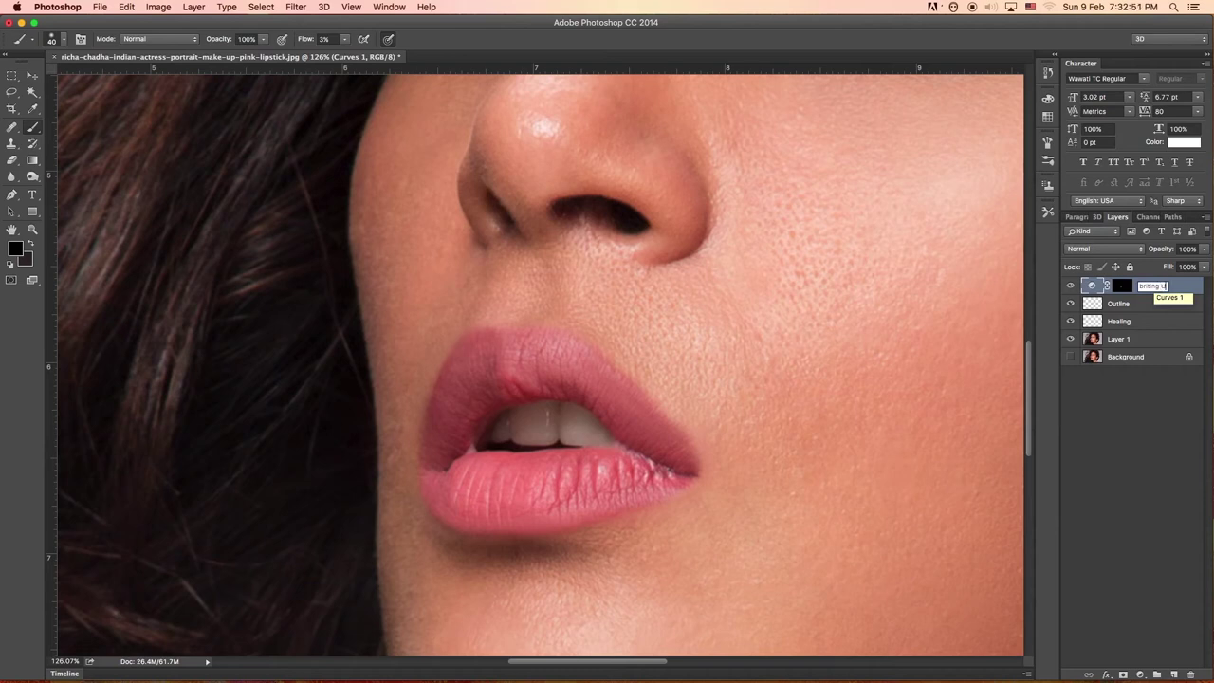
pyautogui.write('p')
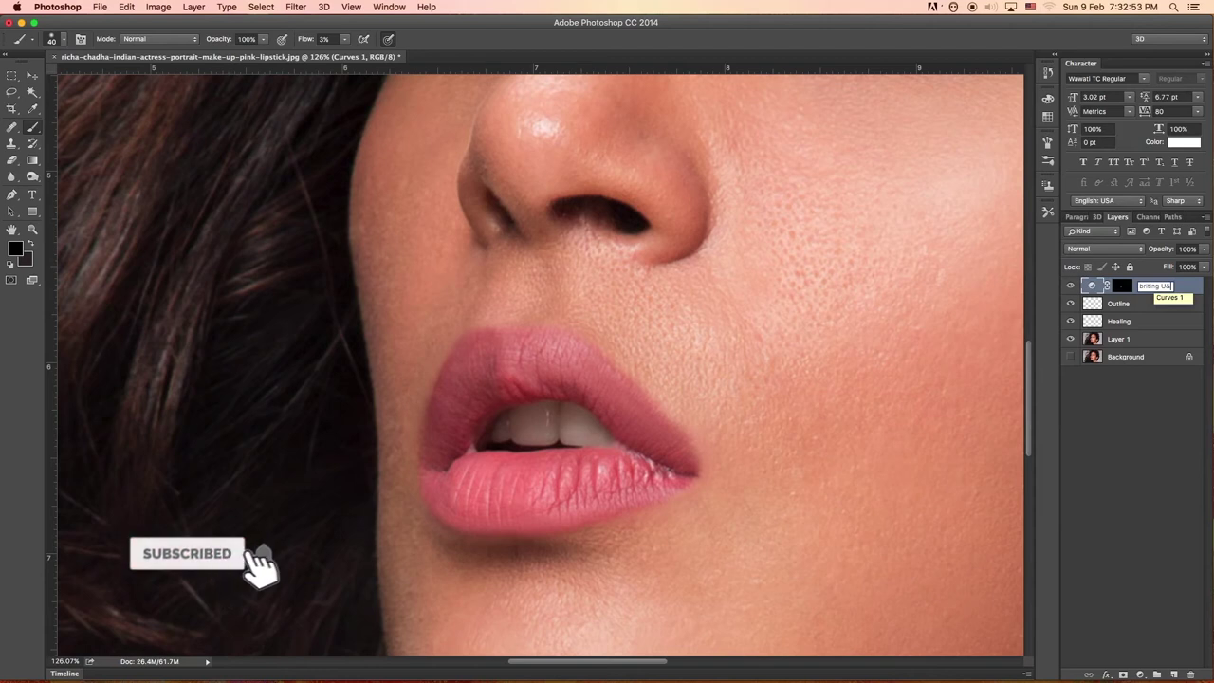
pyautogui.write('p')
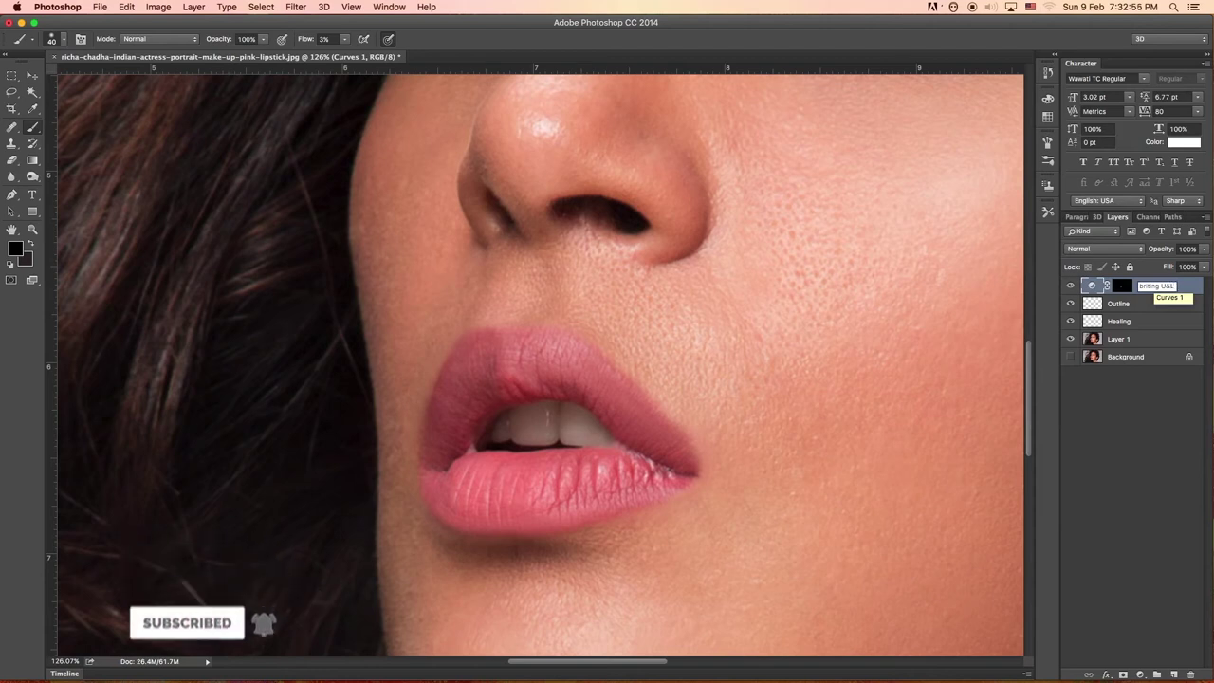
pyautogui.press('Return')
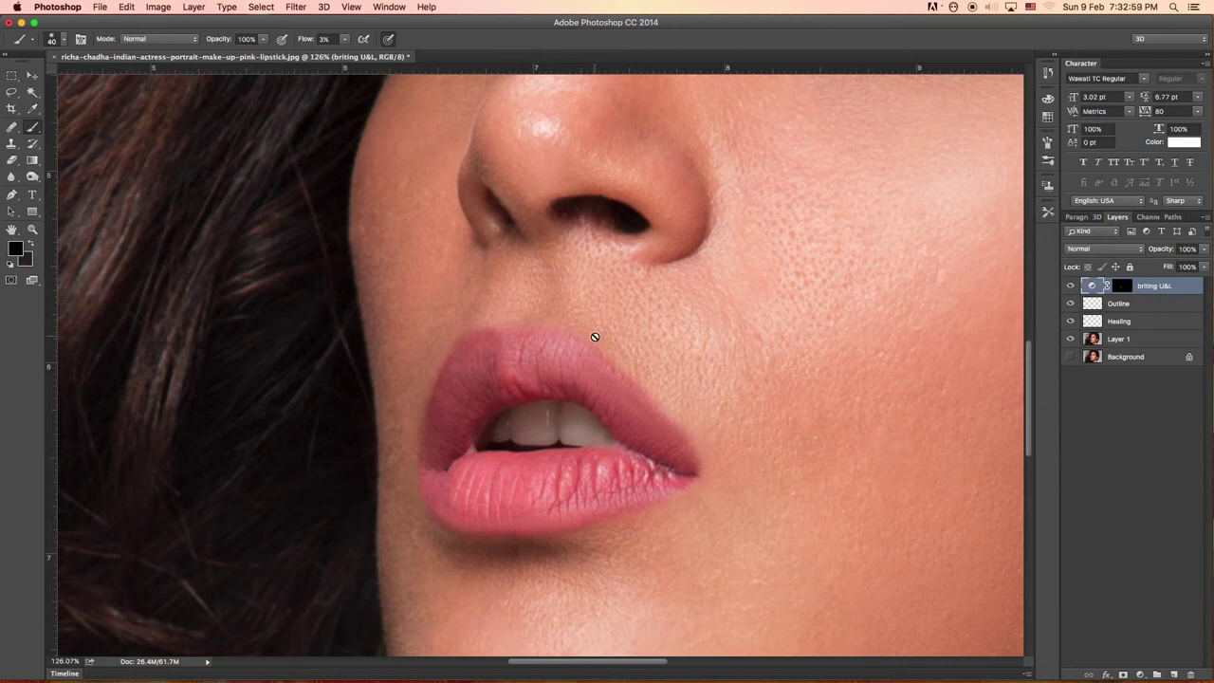
# Step: Add a new Curves layer darkening 168 to 108, with its mask inverted to black
pyautogui.scroll(-3, 604, 328)
pyautogui.scroll(-2, 604, 329)
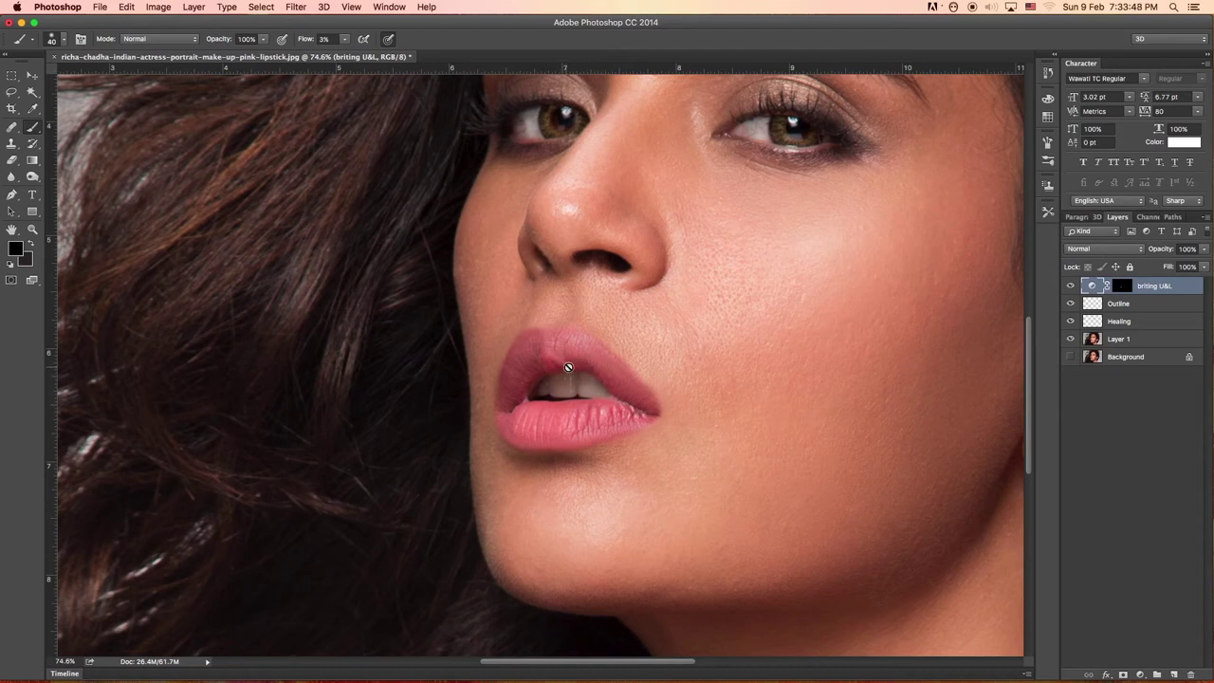
pyautogui.click(1140, 674)
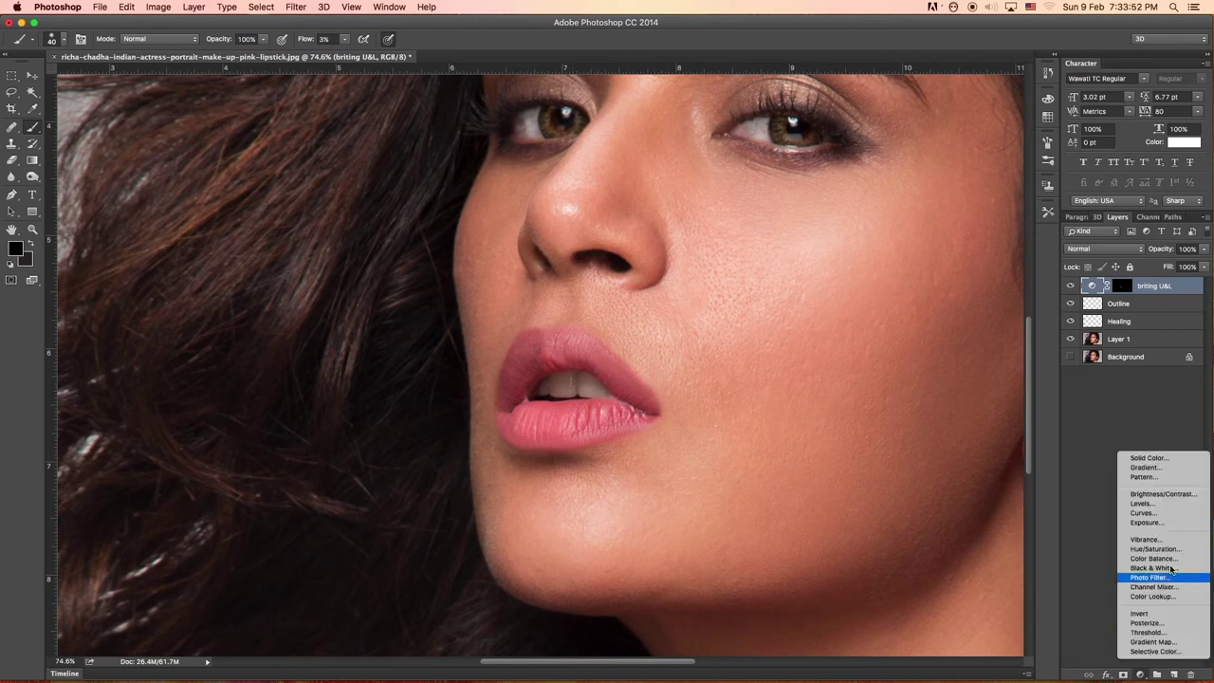
pyautogui.click(1157, 512)
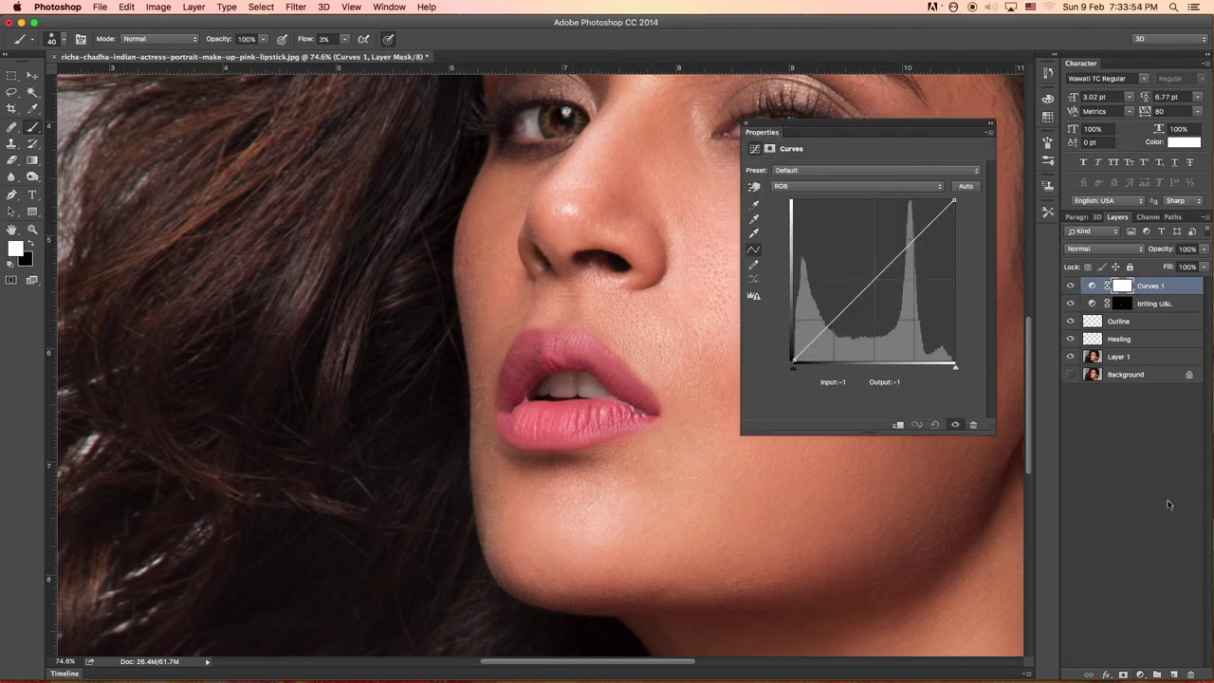
pyautogui.moveTo(879, 273); pyautogui.dragTo(899, 292)
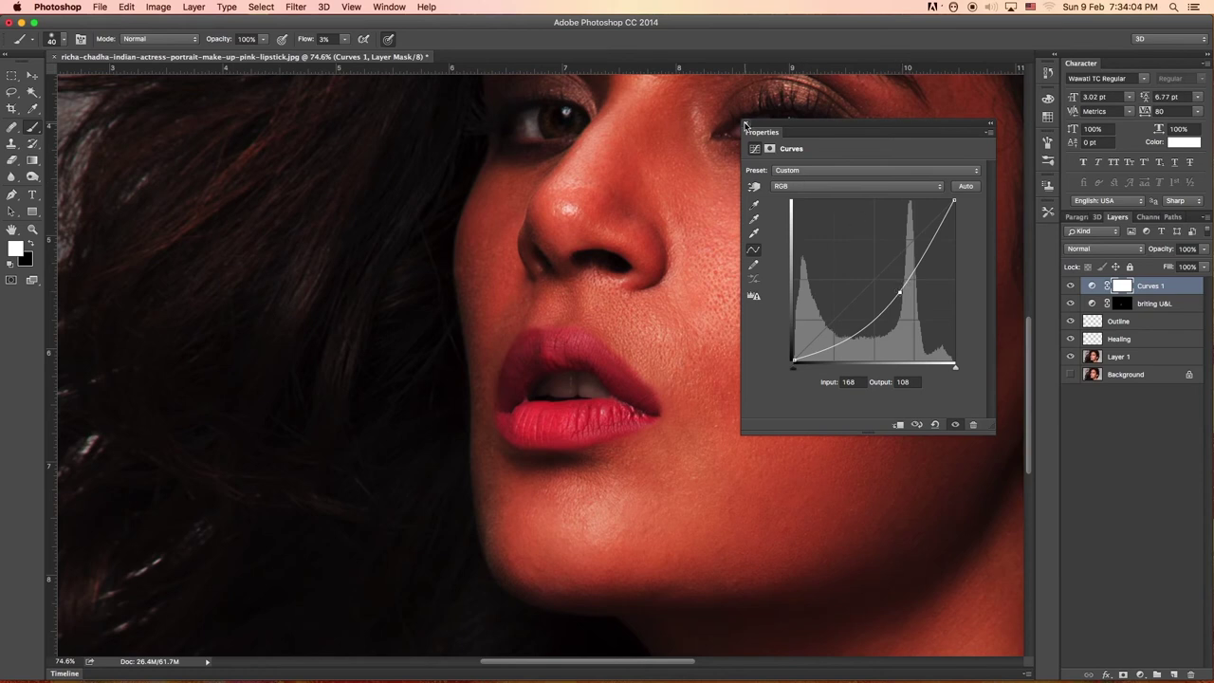
pyautogui.click(745, 125)
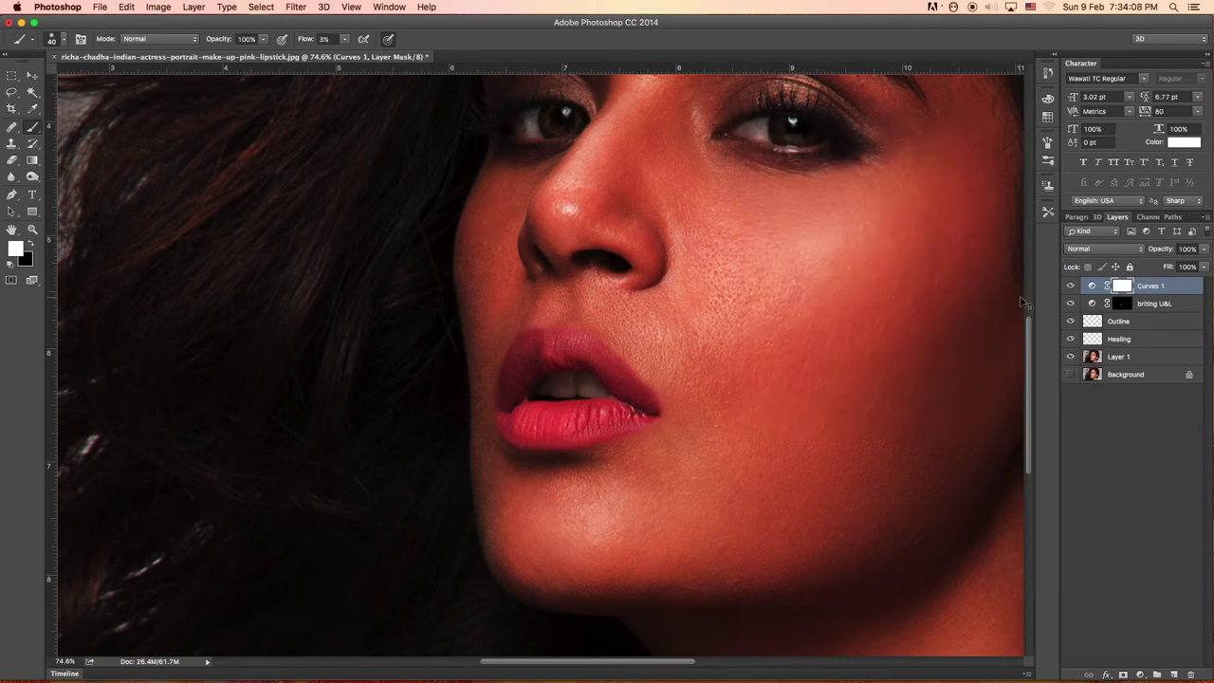
pyautogui.hotkey('ctrl', 'i')
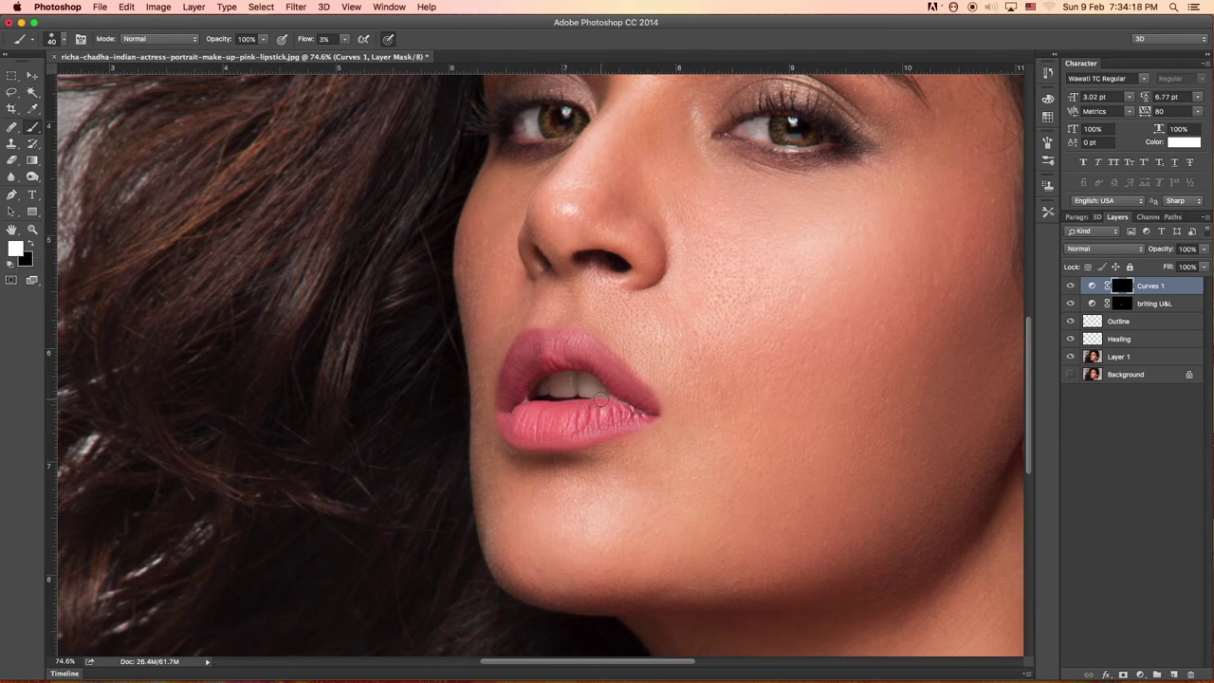
# Step: Paint the darkening onto the upper lip and the lower lip's bottom edge with a smaller brush
pyautogui.press(']')
pyautogui.scroll(3, 582, 374)
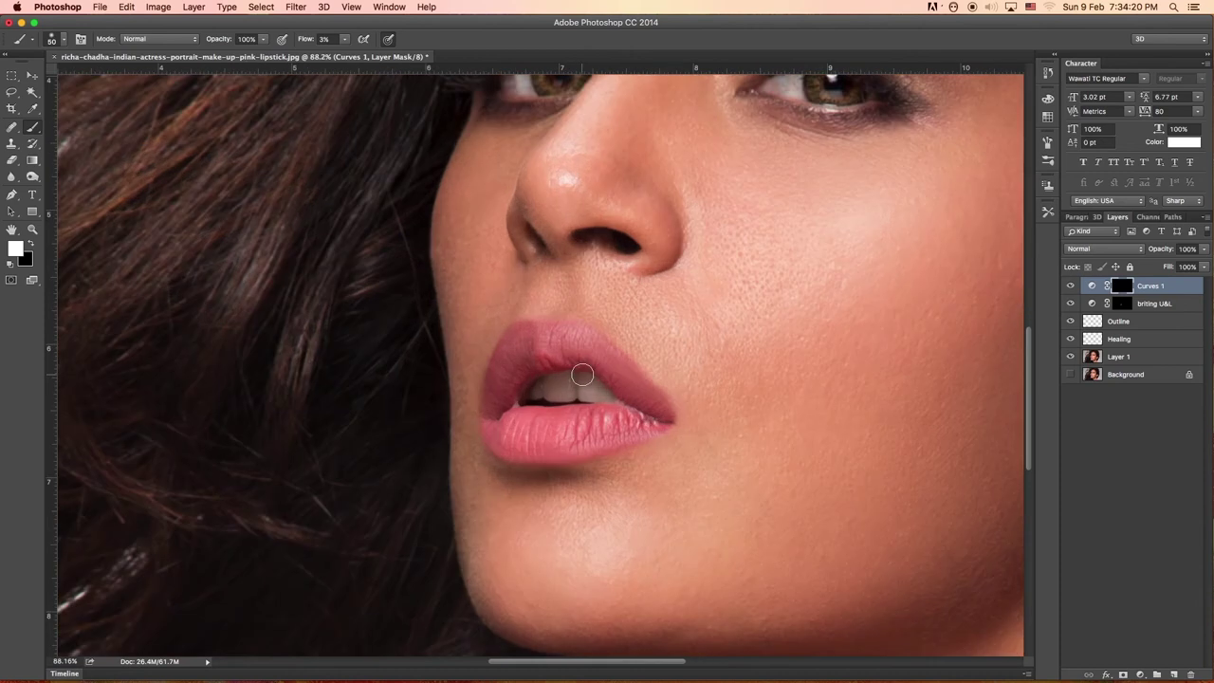
pyautogui.scroll(3, 583, 375)
pyautogui.press('[')
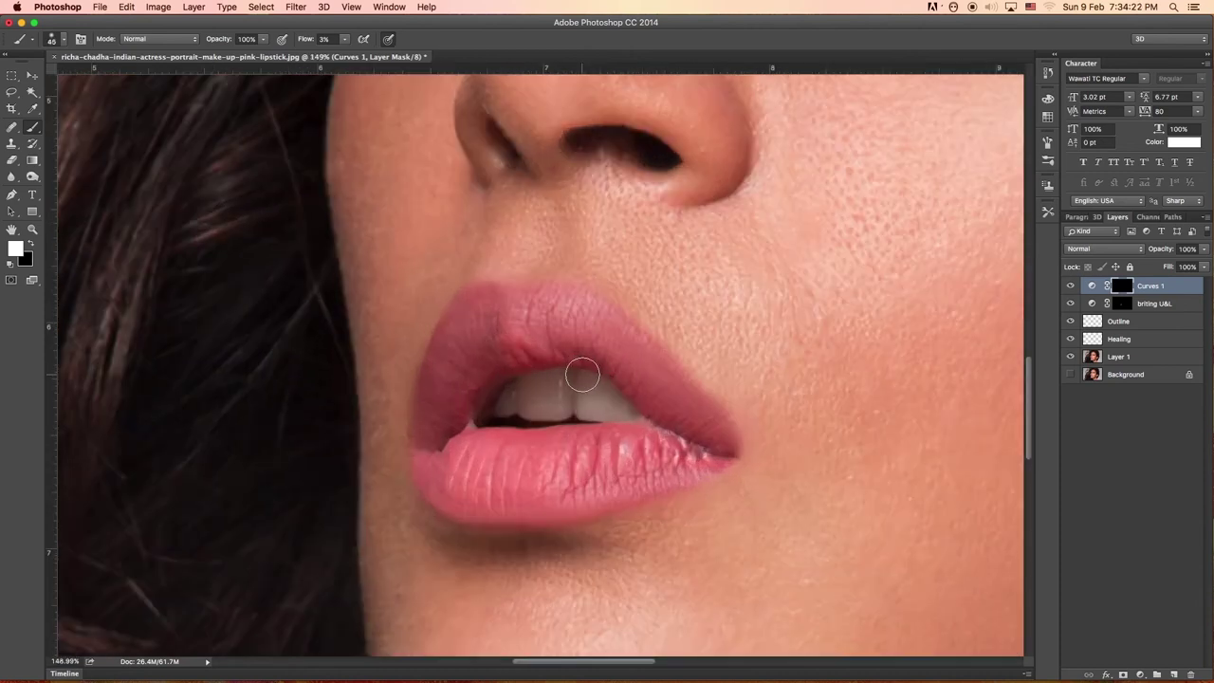
pyautogui.press('[')
pyautogui.press('[')
pyautogui.moveTo(596, 362); pyautogui.dragTo(515, 352)
pyautogui.press('[')
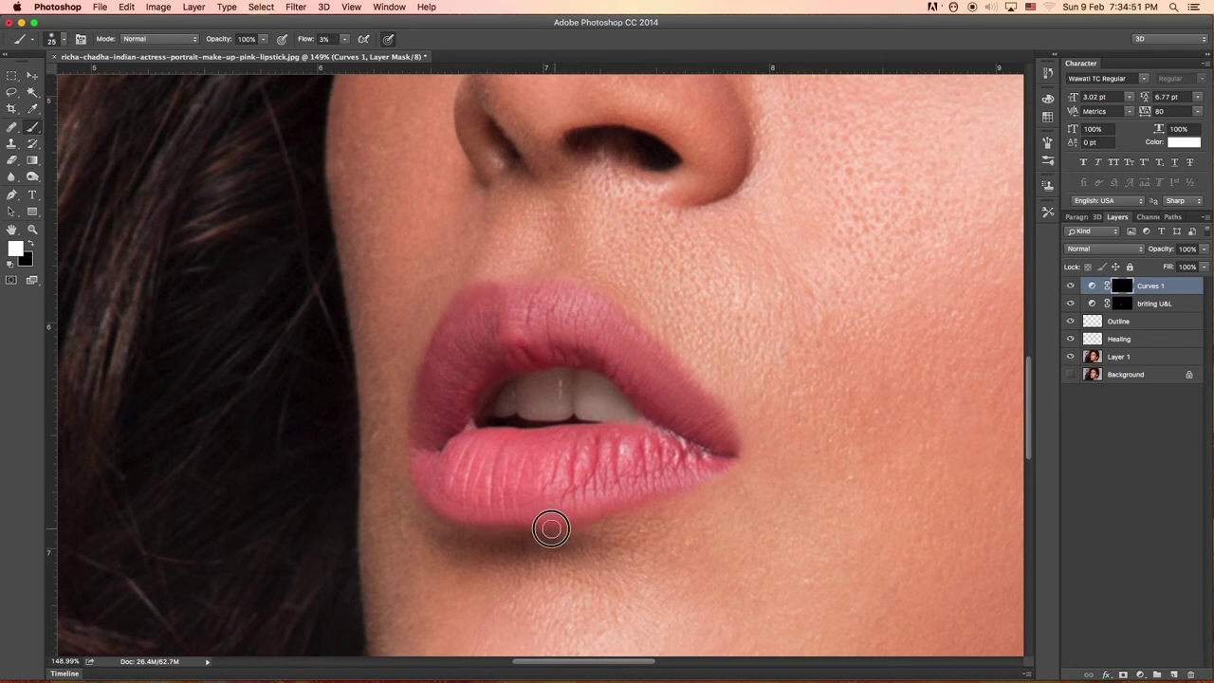
pyautogui.moveTo(501, 428); pyautogui.dragTo(457, 427)
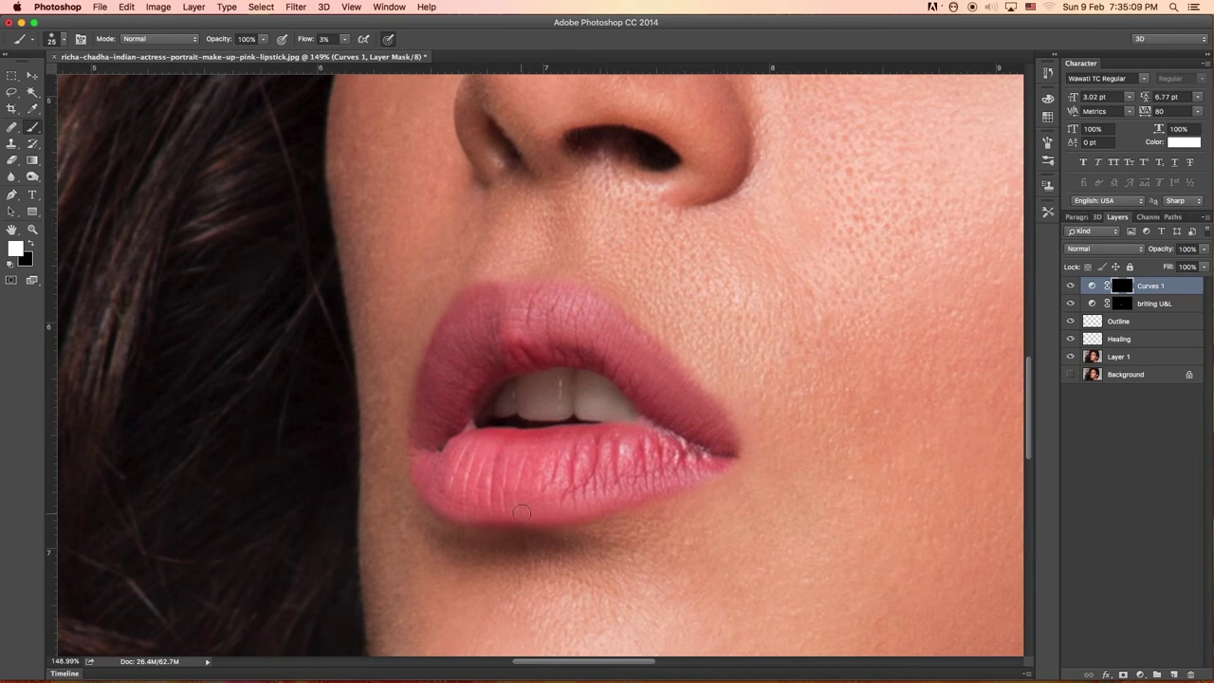
# Step: Toggle the brightening and darkening layers on and off to compare before and after
pyautogui.click(1070, 303)
pyautogui.click(1071, 303)
pyautogui.click(1070, 304)
pyautogui.click(1072, 301)
pyautogui.click(1069, 286)
pyautogui.click(1070, 287)
pyautogui.click(1070, 286)
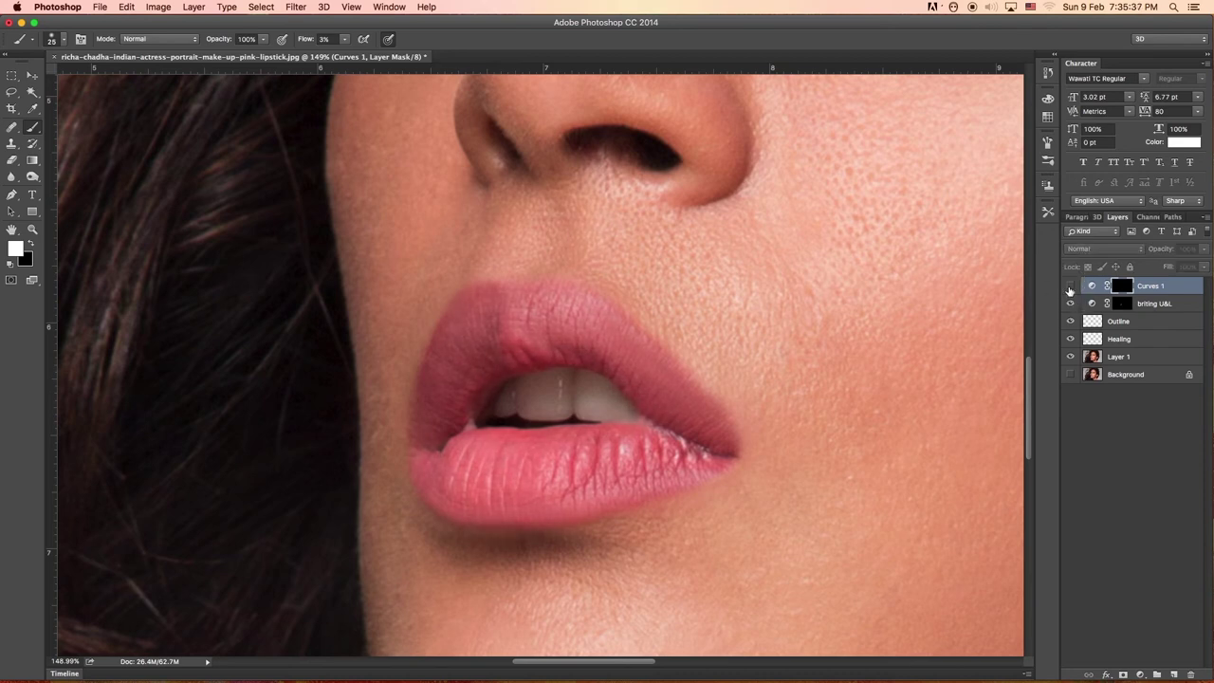
pyautogui.click(1069, 286)
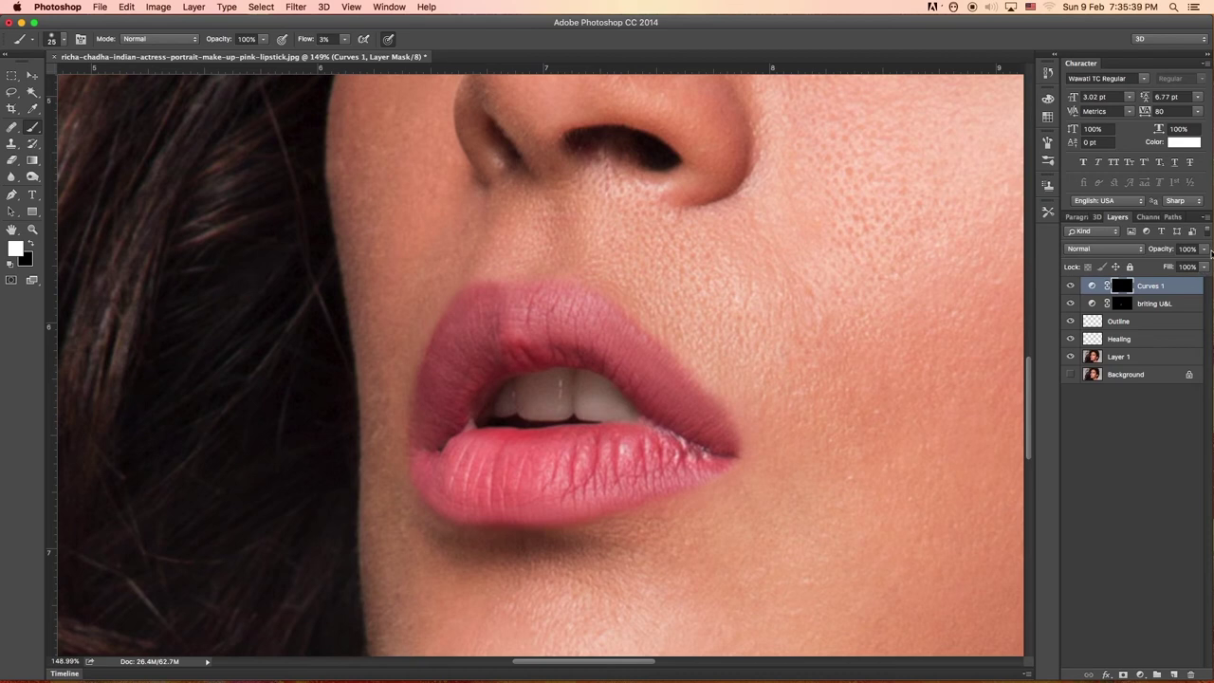
# Step: Set Curves 1 darkening opacity to 73% and briting U&L opacity to 57%
pyautogui.click(1205, 250)
pyautogui.moveTo(1206, 266); pyautogui.dragTo(1181, 266)
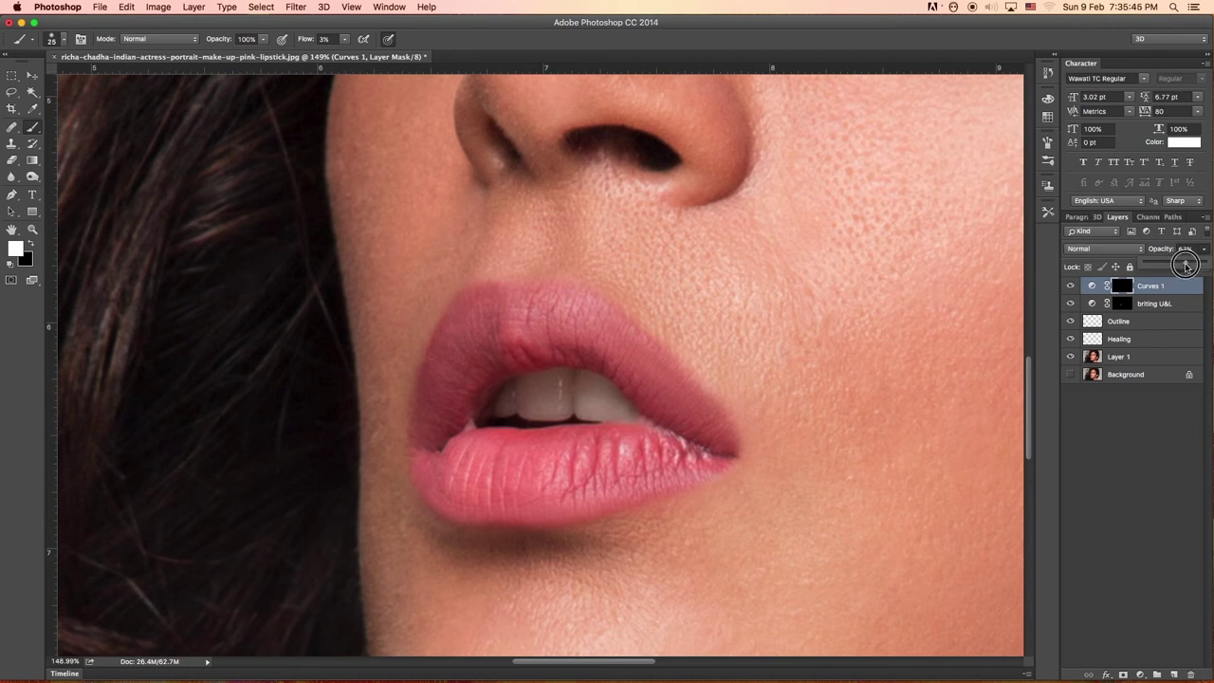
pyautogui.moveTo(1181, 266); pyautogui.dragTo(1191, 267)
pyautogui.click(1187, 305)
pyautogui.click(1204, 250)
pyautogui.moveTo(1201, 269); pyautogui.dragTo(1180, 265)
pyautogui.click(1181, 266)
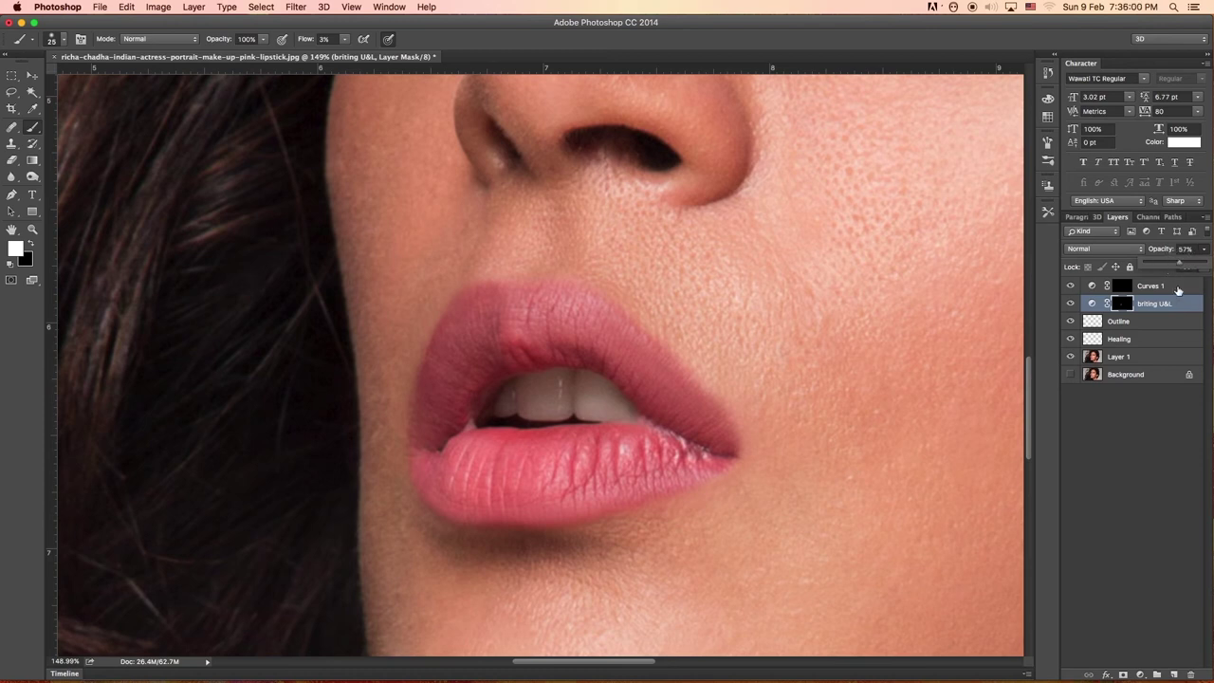
pyautogui.click(1173, 288)
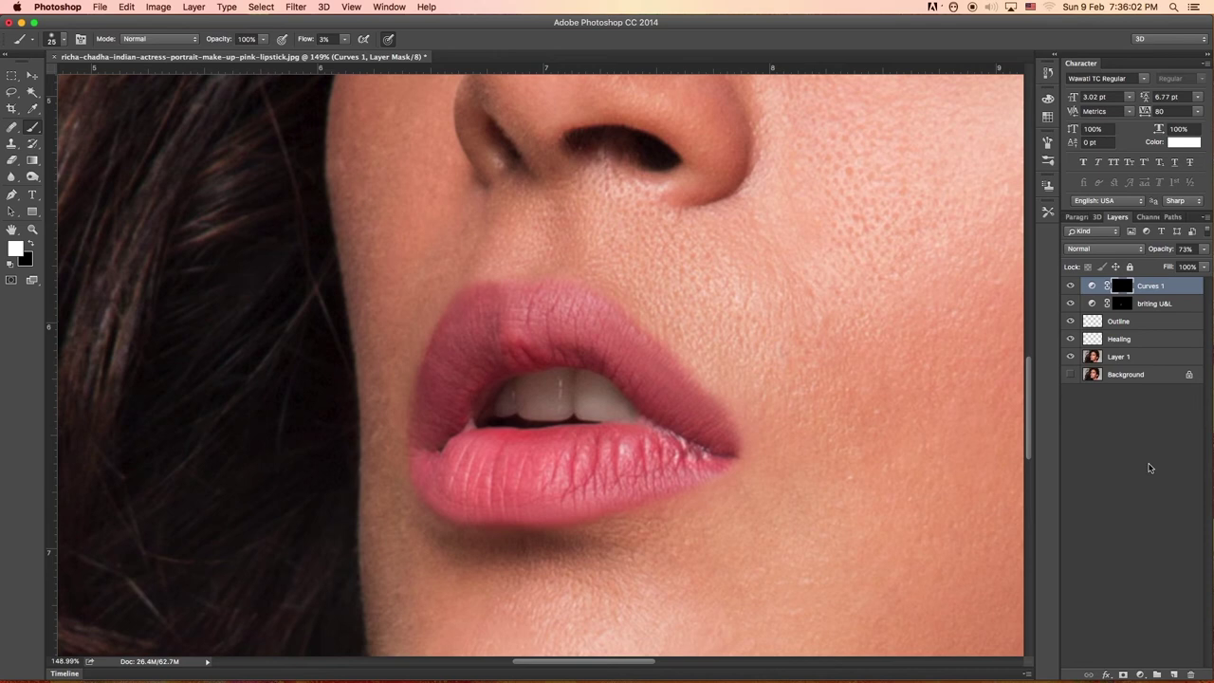
# Step: Select the briting U&L layer in the Layers panel
pyautogui.click(1181, 304)
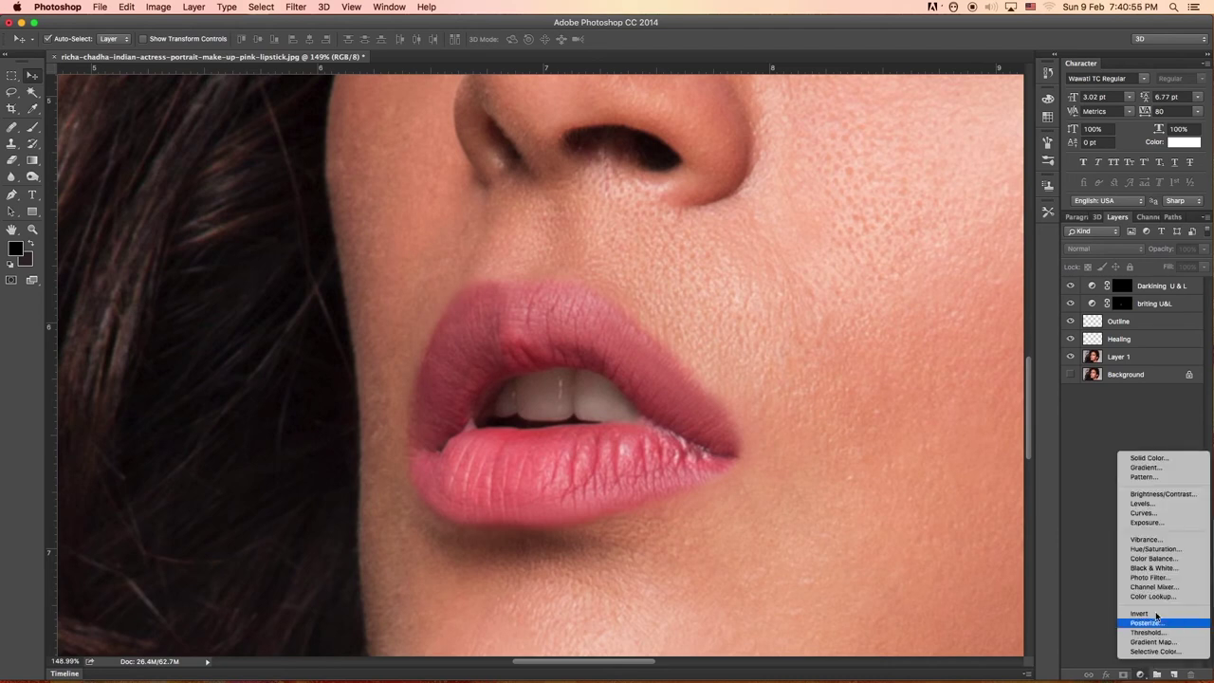
# Step: Add a Curves layer lifting 85 to 155 and open its blending options
pyautogui.click(1153, 513)
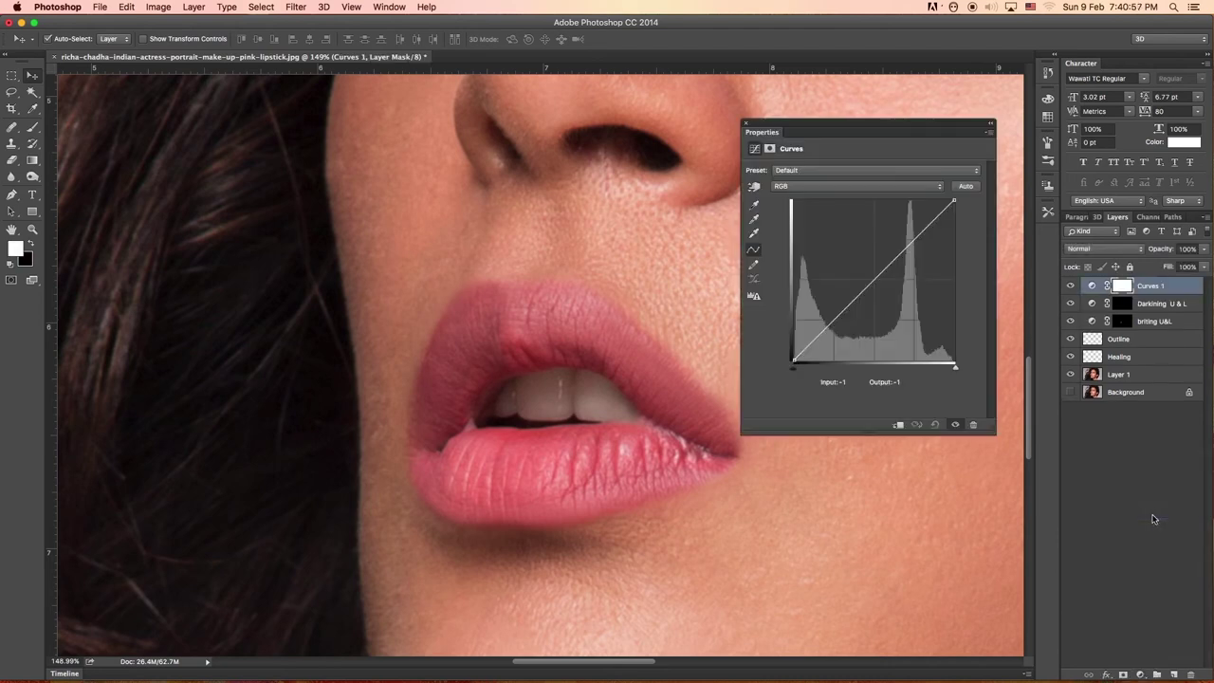
pyautogui.moveTo(871, 278); pyautogui.dragTo(847, 264)
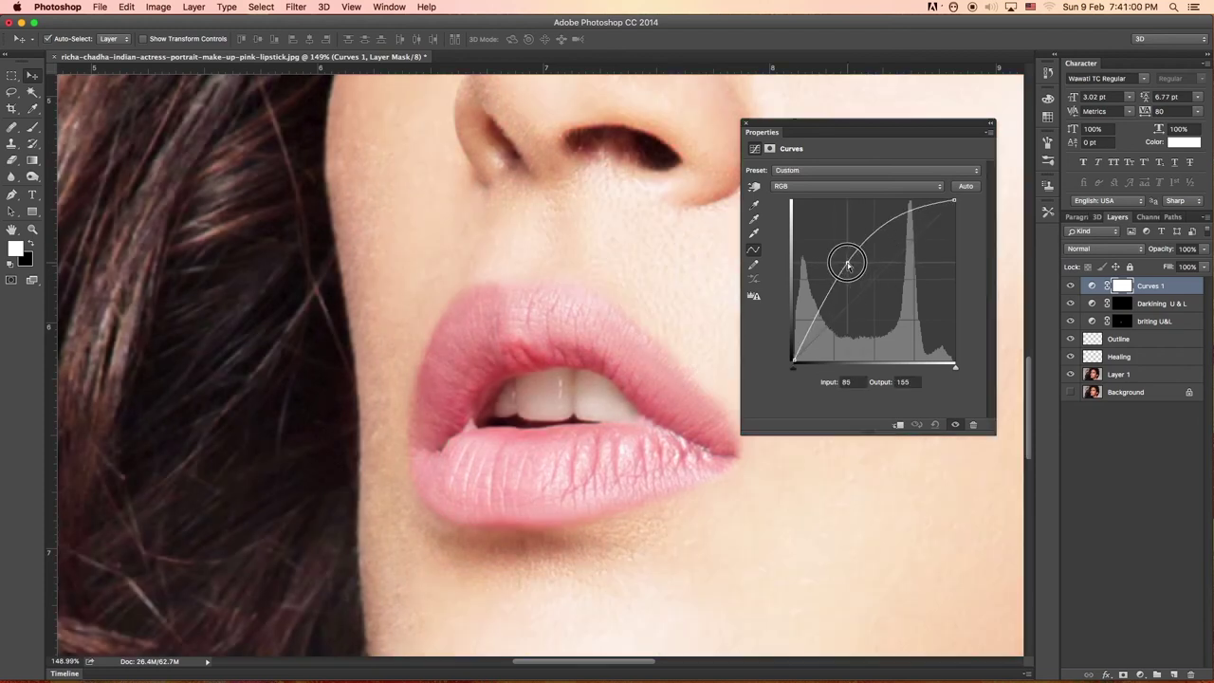
pyautogui.click(745, 123)
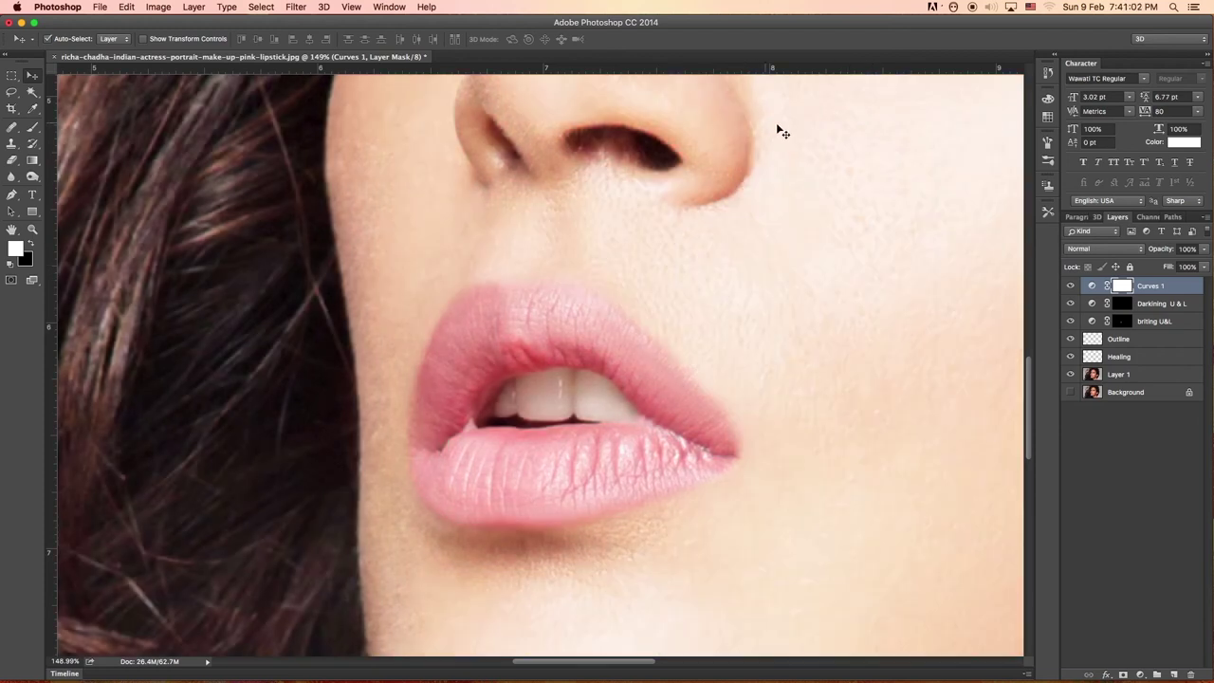
pyautogui.doubleClick(1190, 286)
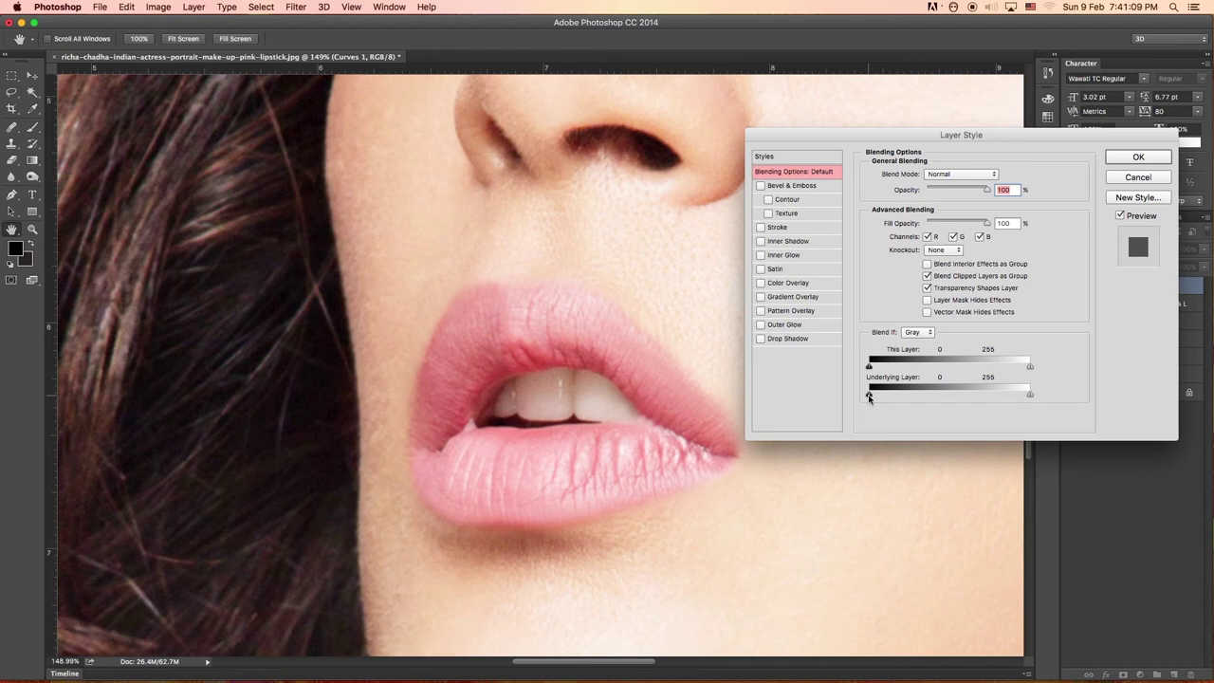
# Step: Set Blend If Underlying Layer to 135/193–255, apply it, and start renaming the layer
pyautogui.moveTo(868, 393); pyautogui.dragTo(952, 395)
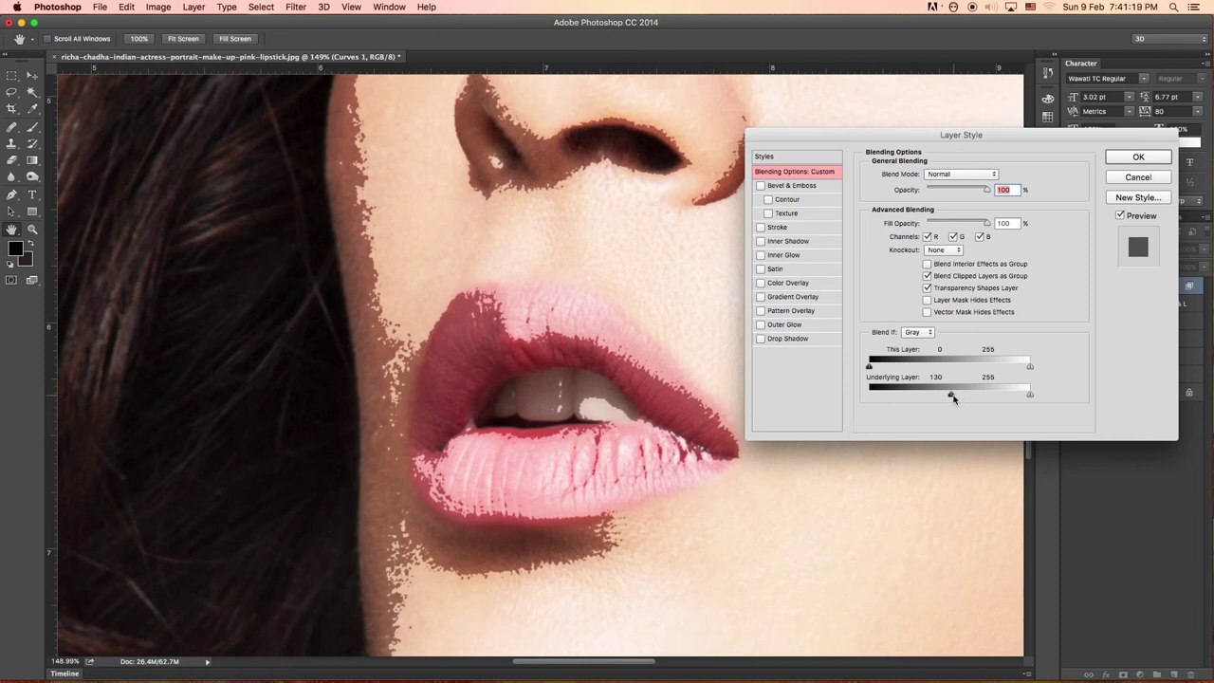
pyautogui.moveTo(952, 396)
pyautogui.mouseDown()
pyautogui.moveTo(986, 397)
pyautogui.moveTo(936, 399)
pyautogui.moveTo(991, 397)
pyautogui.mouseUp()
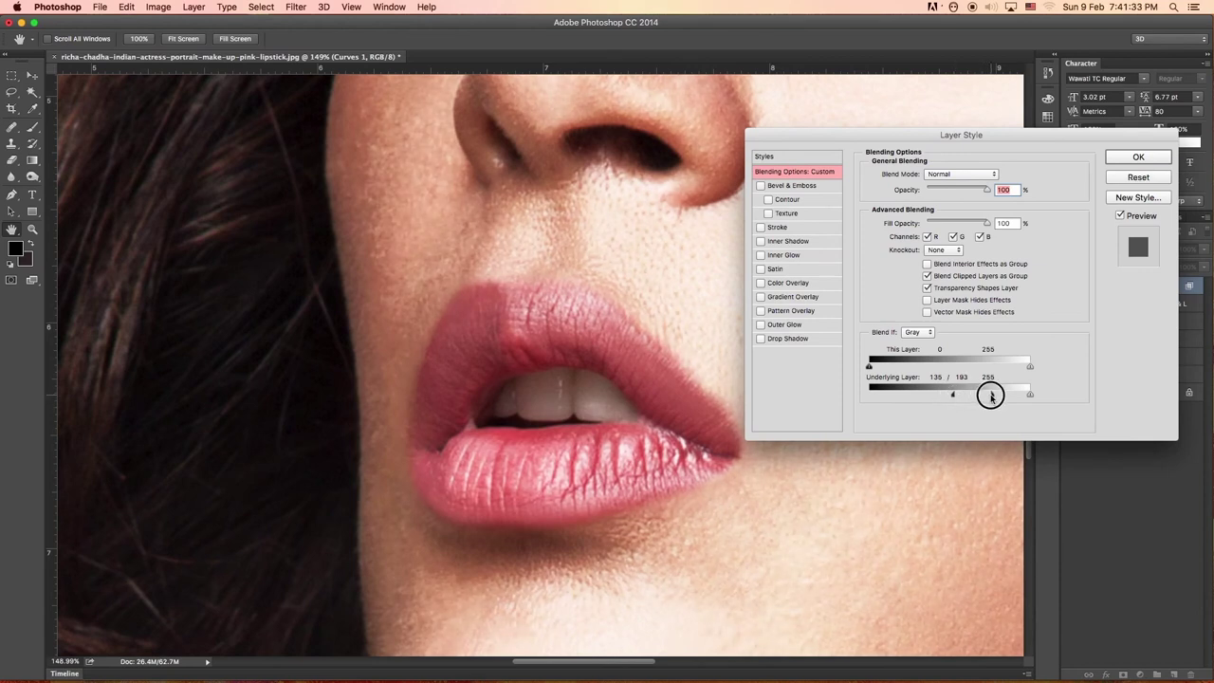
pyautogui.click(1139, 158)
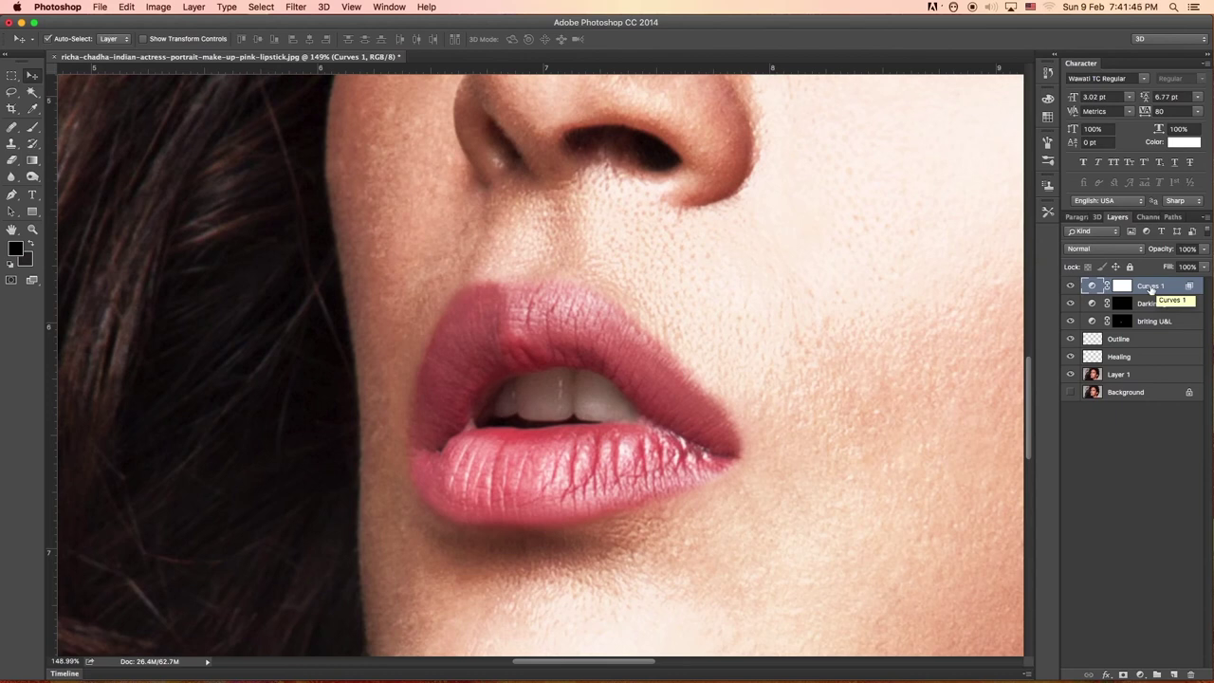
pyautogui.doubleClick(1150, 286)
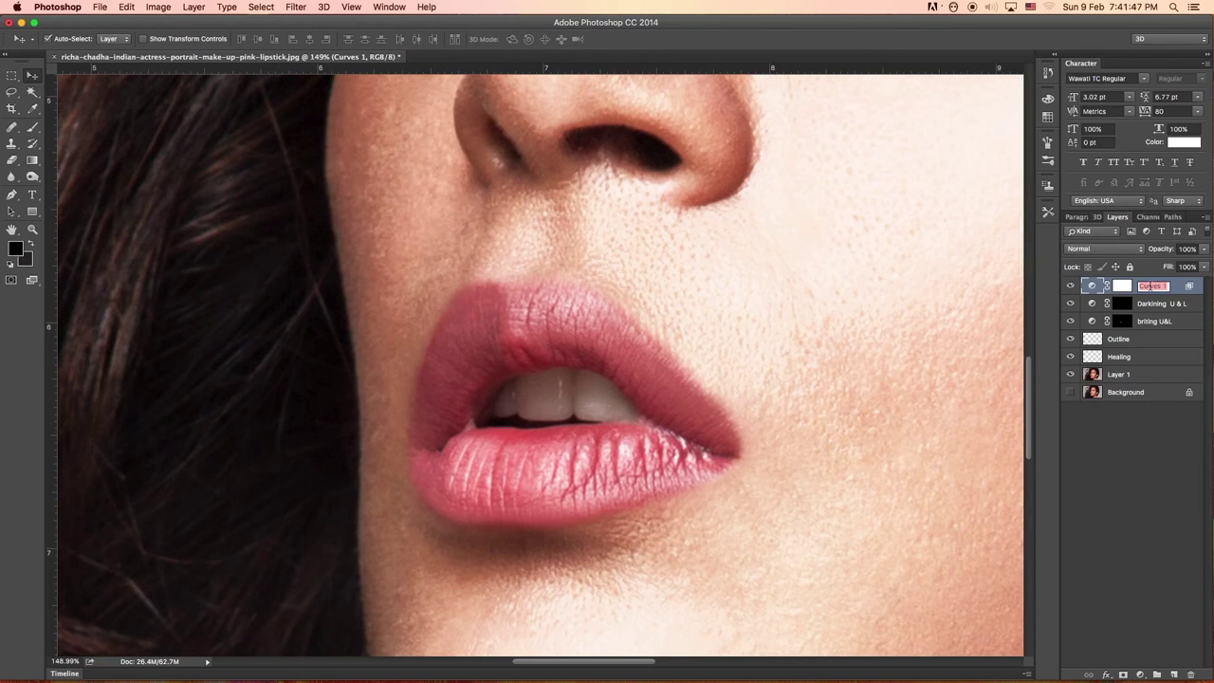
# Step: Name the top Curves layer 'Upper lip', invert its mask to black, and pick the Brush tool
pyautogui.write('Lips')
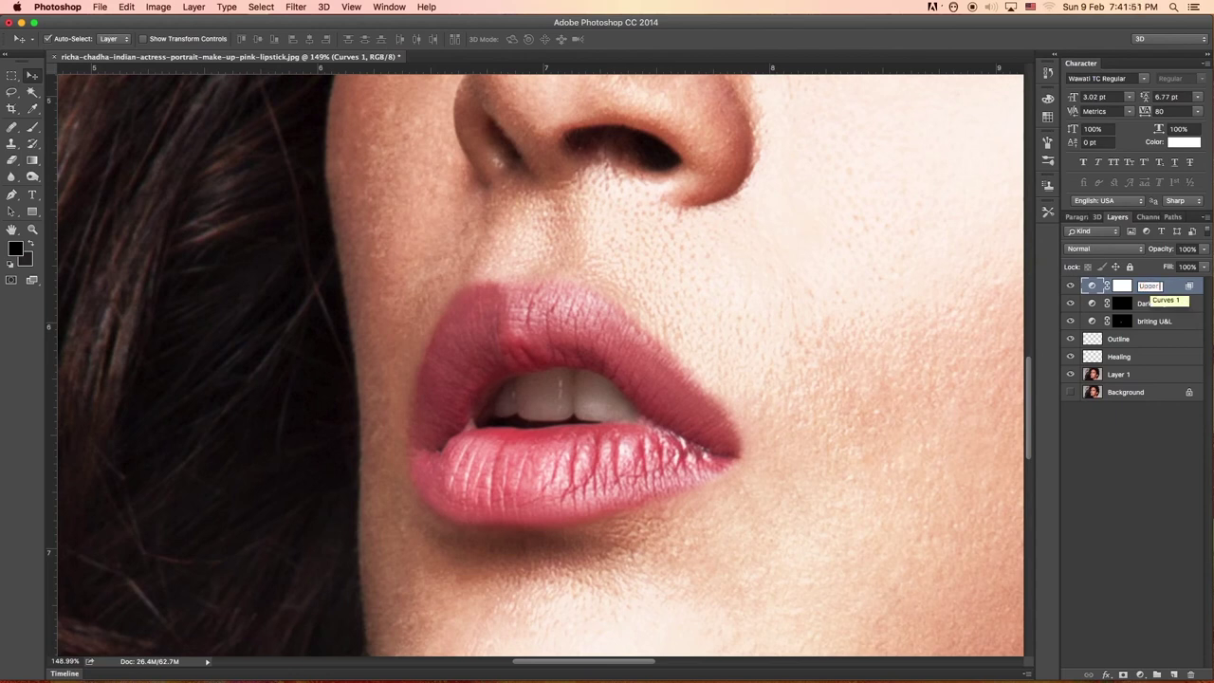
pyautogui.write('ip')
pyautogui.press('Return')
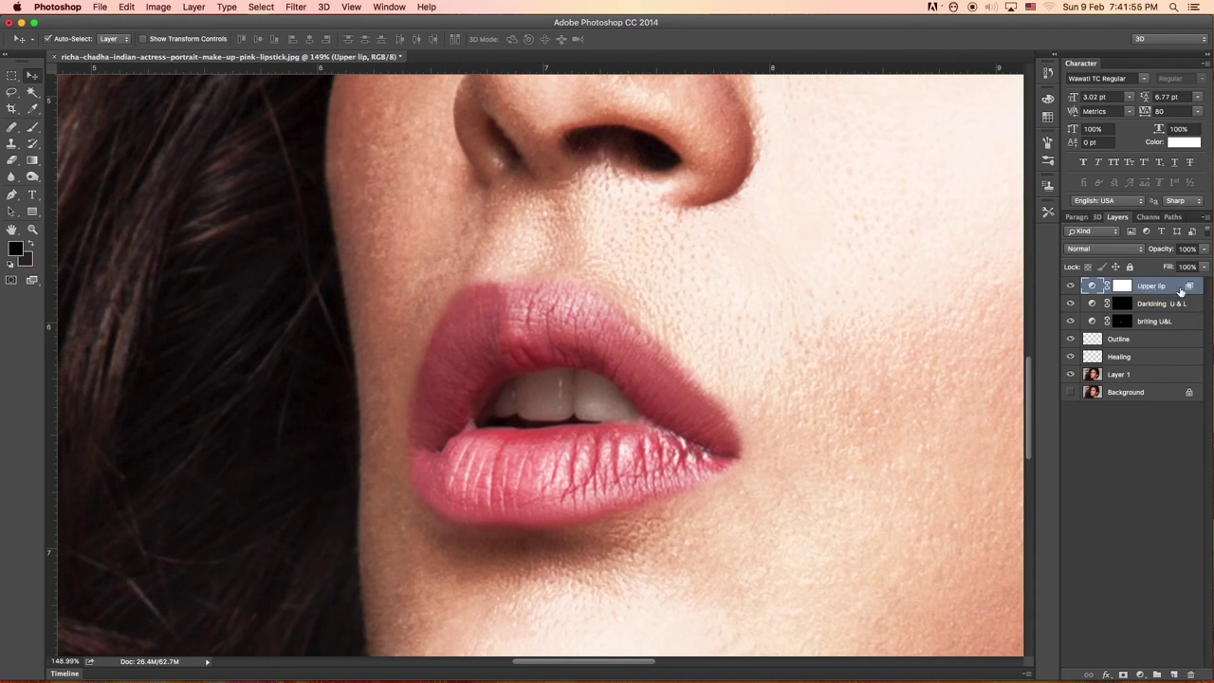
pyautogui.click(1121, 287)
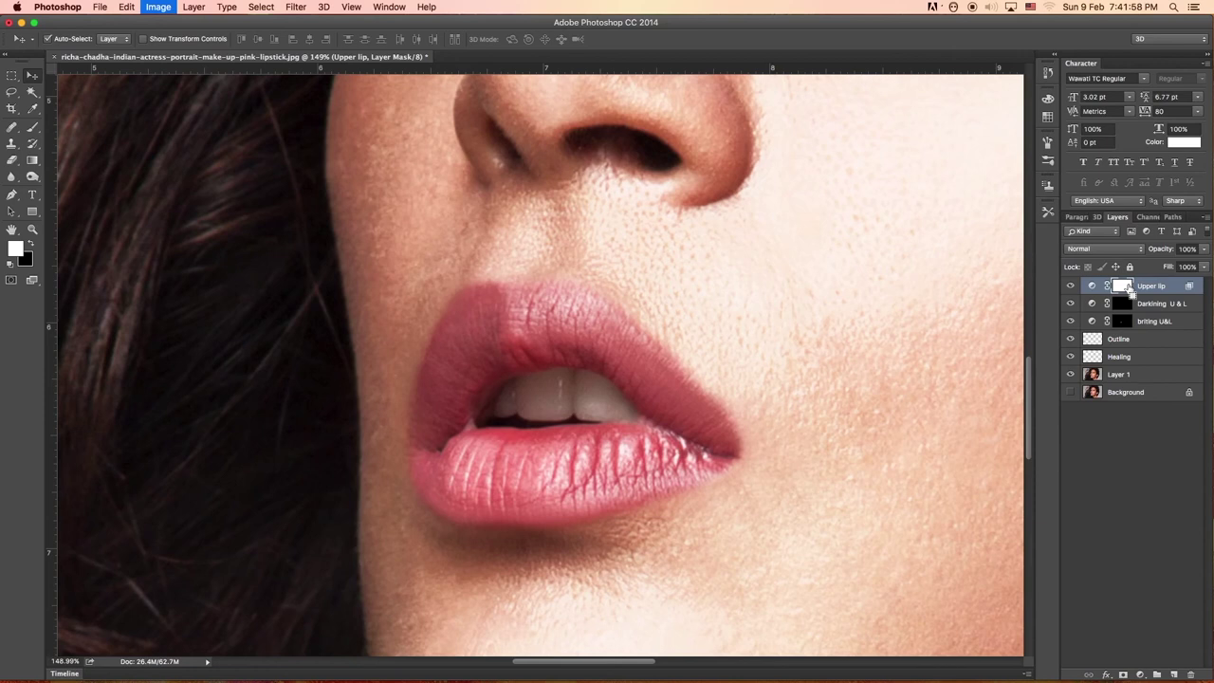
pyautogui.hotkey('ctrl', 'i')
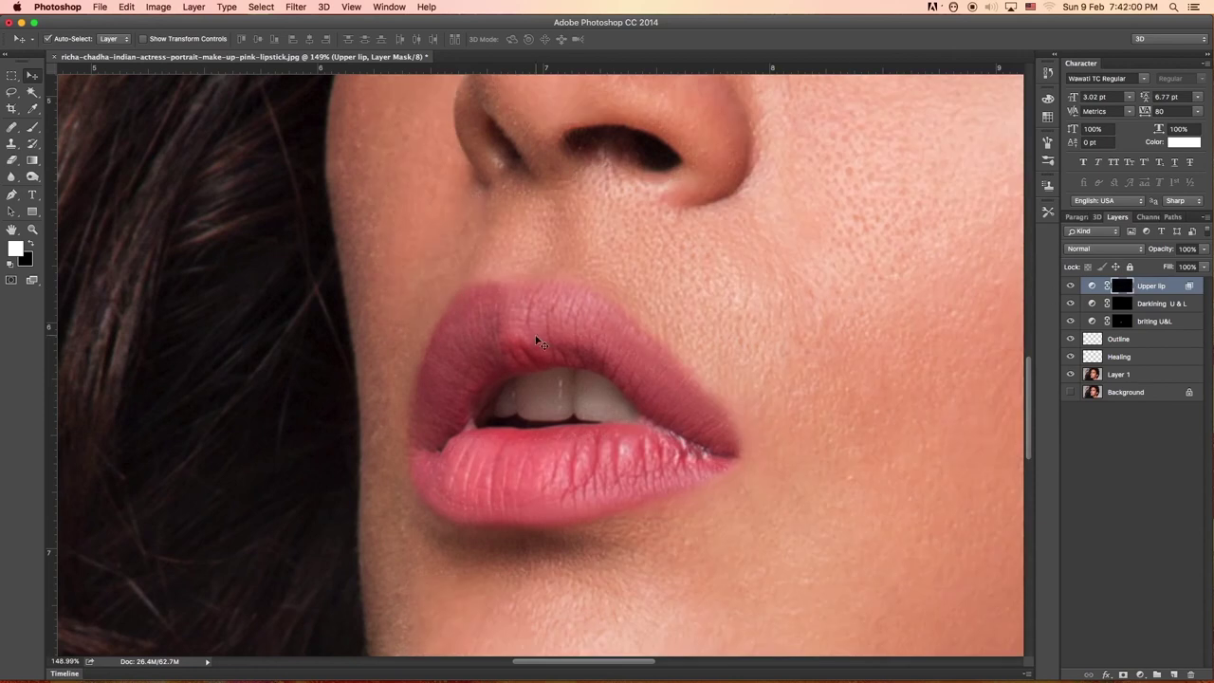
pyautogui.click(31, 130)
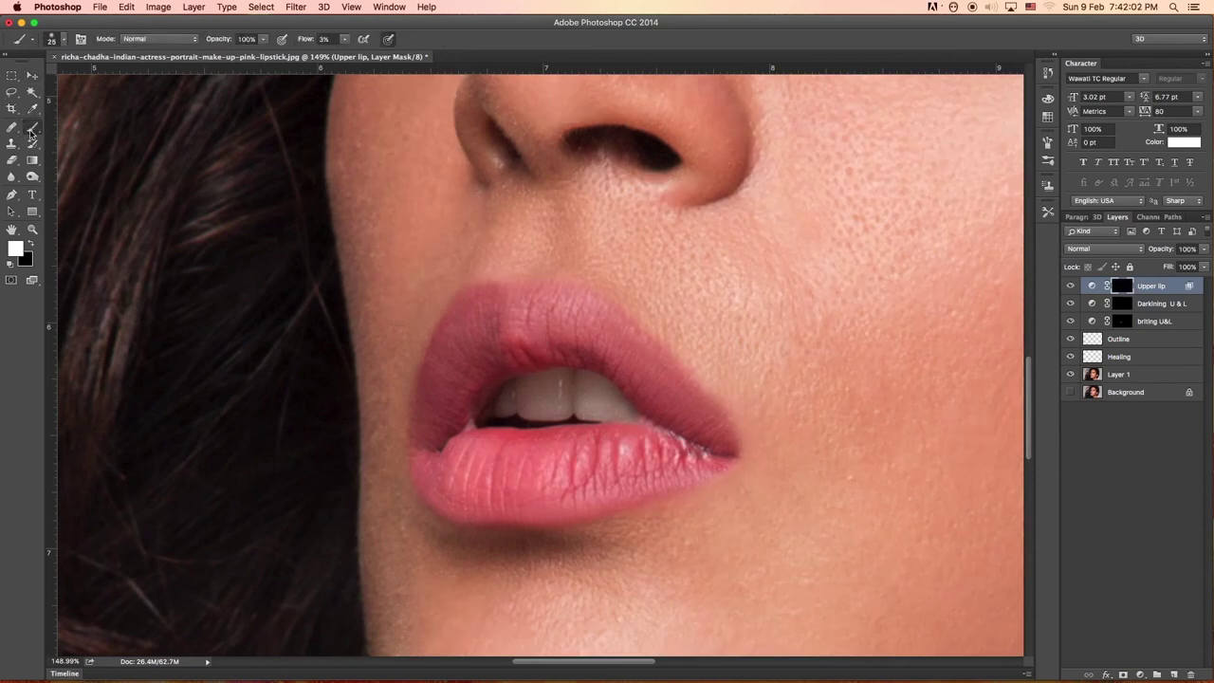
# Step: Paint the brightening faintly along the upper lip, then confirm white as the foreground colour
pyautogui.click(62, 42)
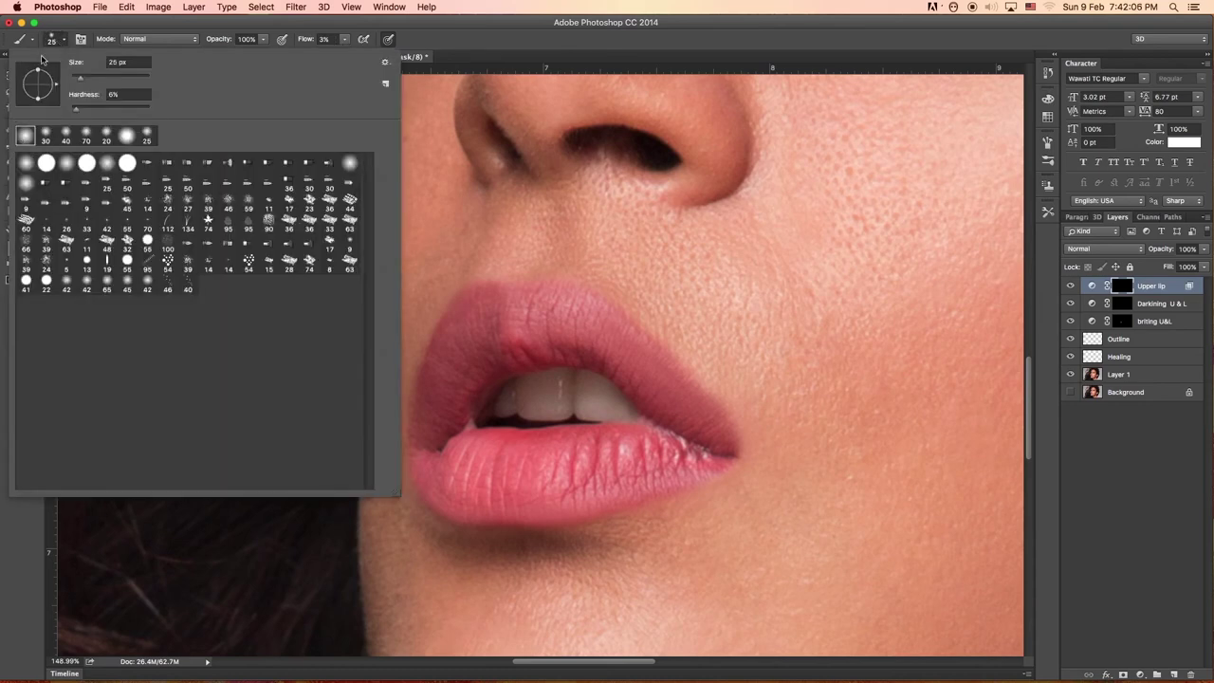
pyautogui.click(63, 40)
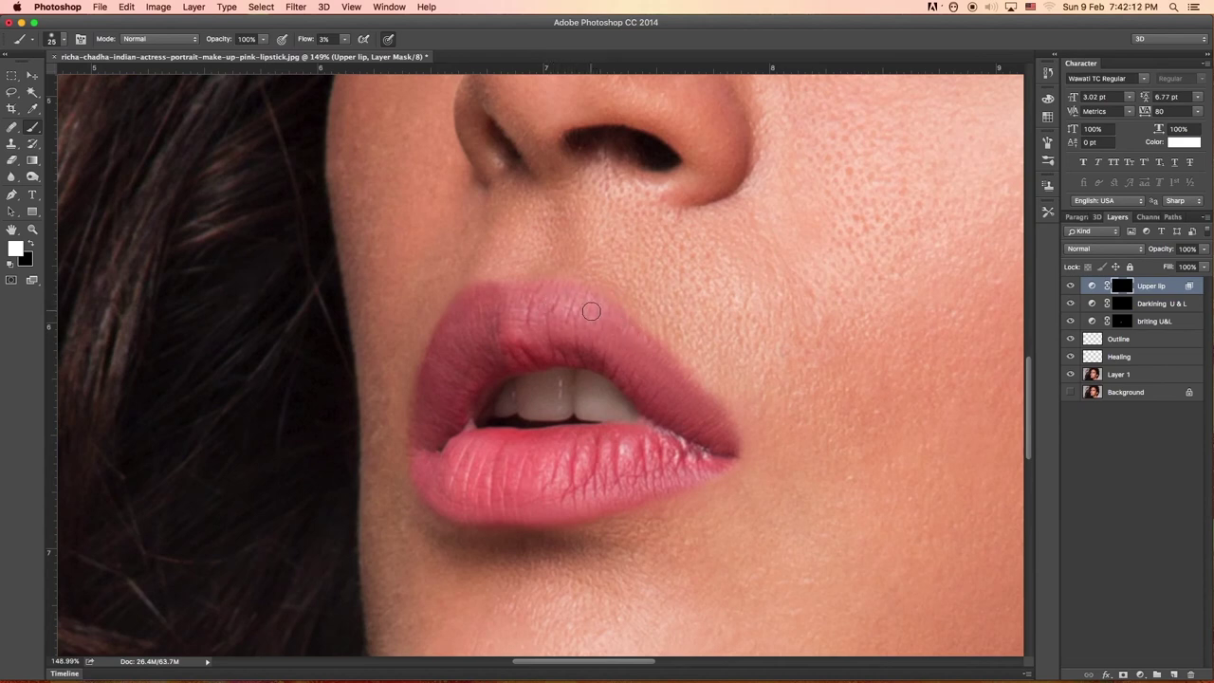
pyautogui.moveTo(596, 311); pyautogui.dragTo(537, 326)
pyautogui.click(17, 250)
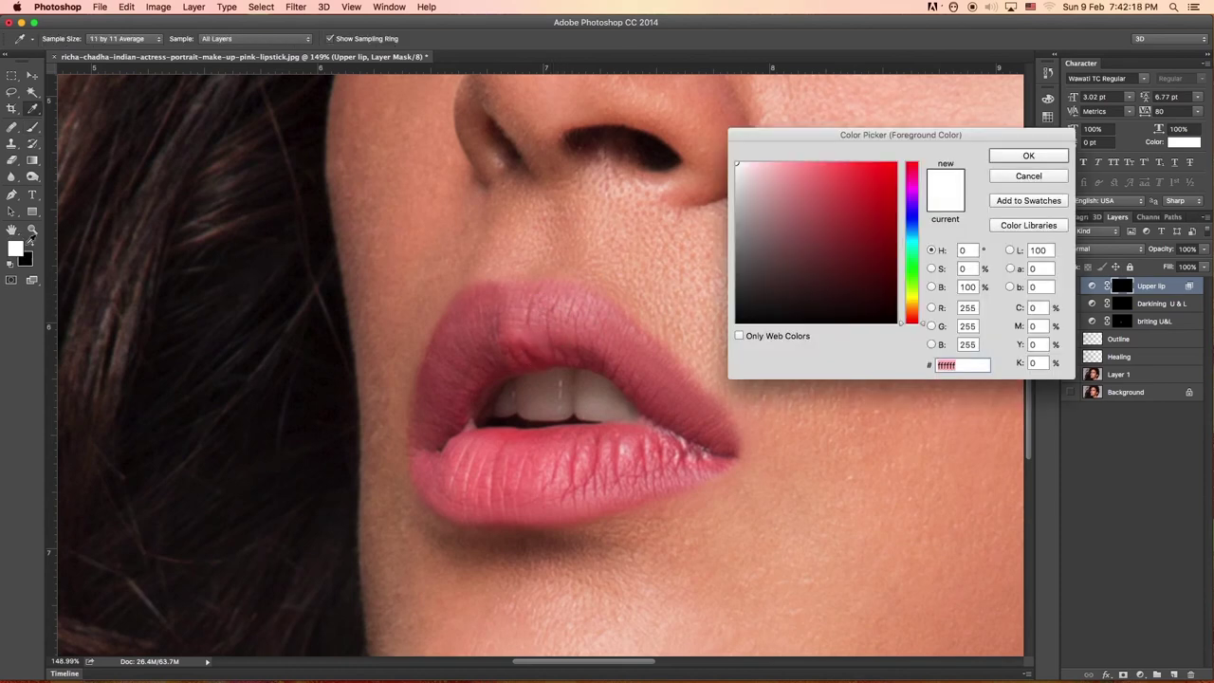
pyautogui.click(1028, 154)
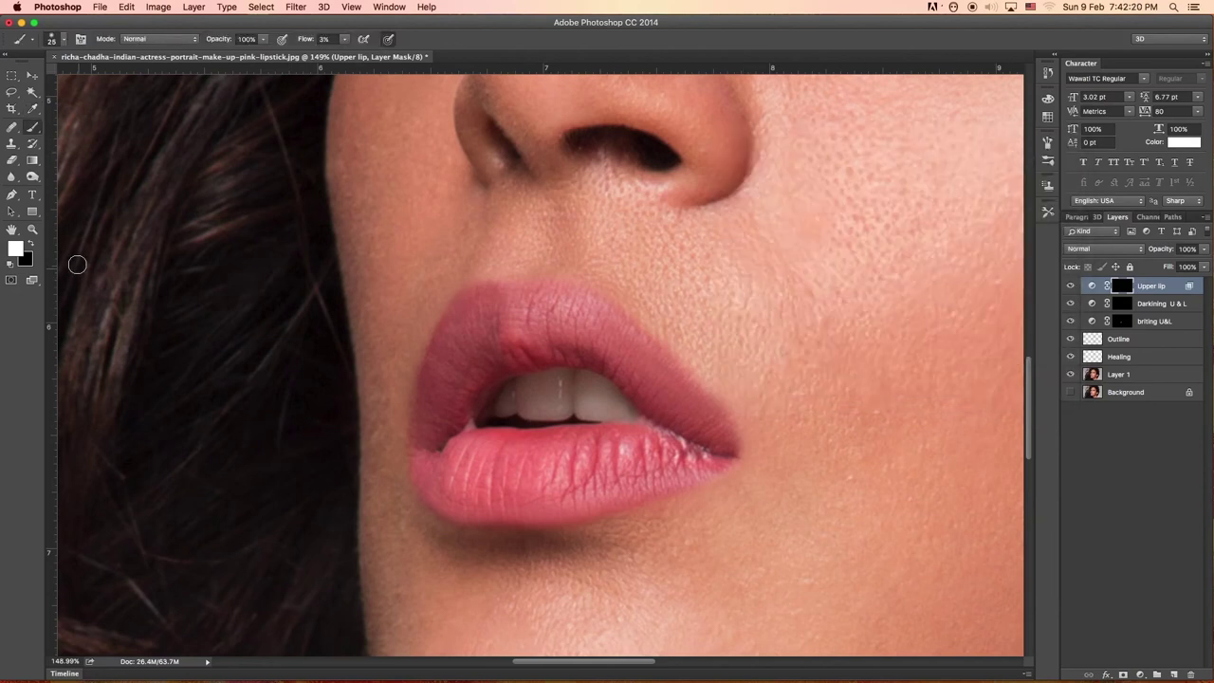
# Step: Raise the brush flow from 3% to 15% and show the adjustment layer types
pyautogui.click(33, 245)
pyautogui.click(33, 245)
pyautogui.moveTo(344, 39); pyautogui.dragTo(352, 48)
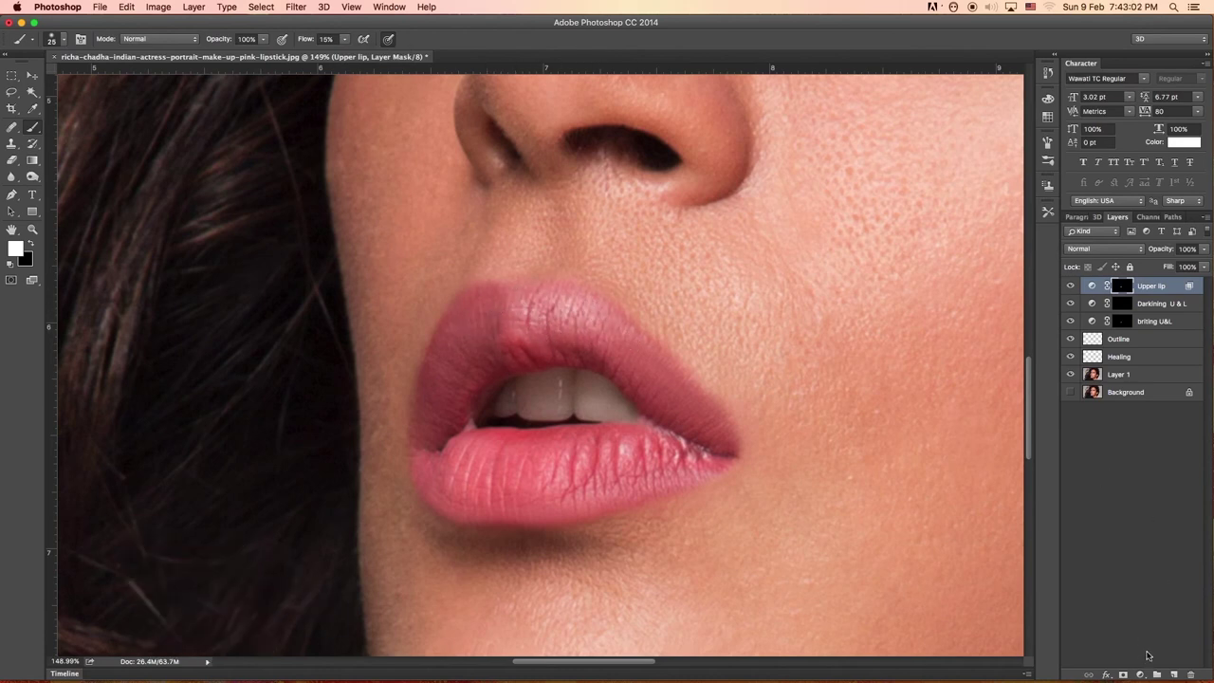
pyautogui.click(1140, 675)
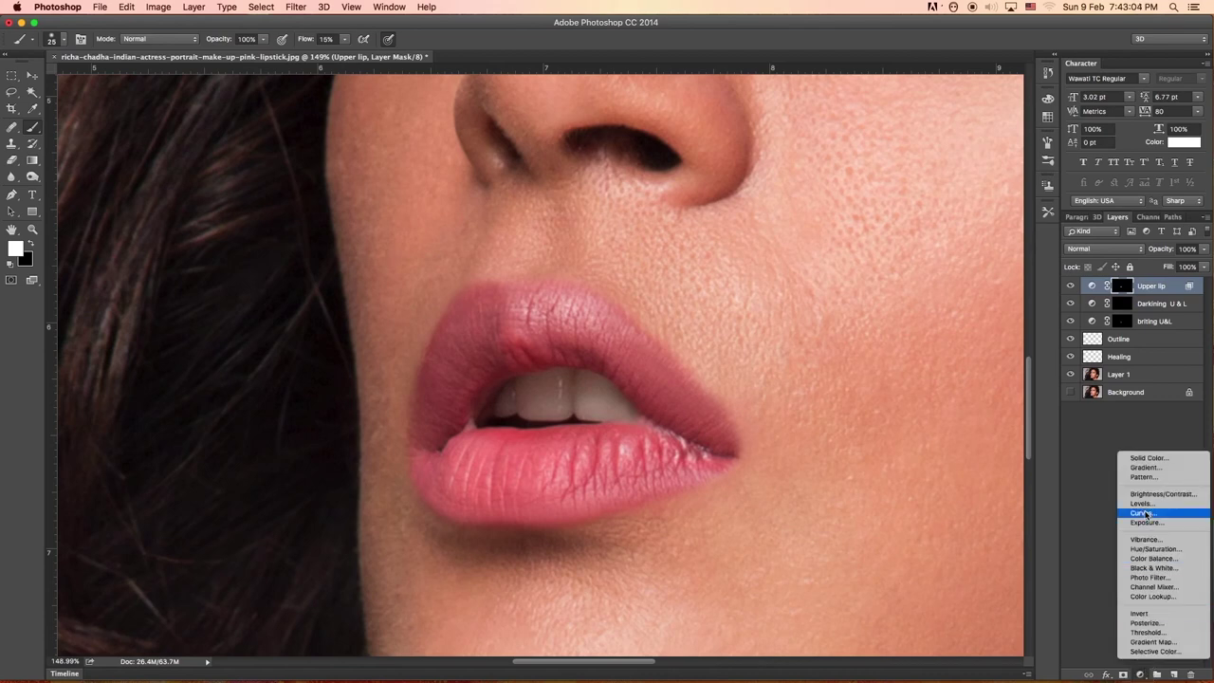
# Step: Add a Curves adjustment layer with the curve bent upward to brighten the image
pyautogui.click(1144, 513)
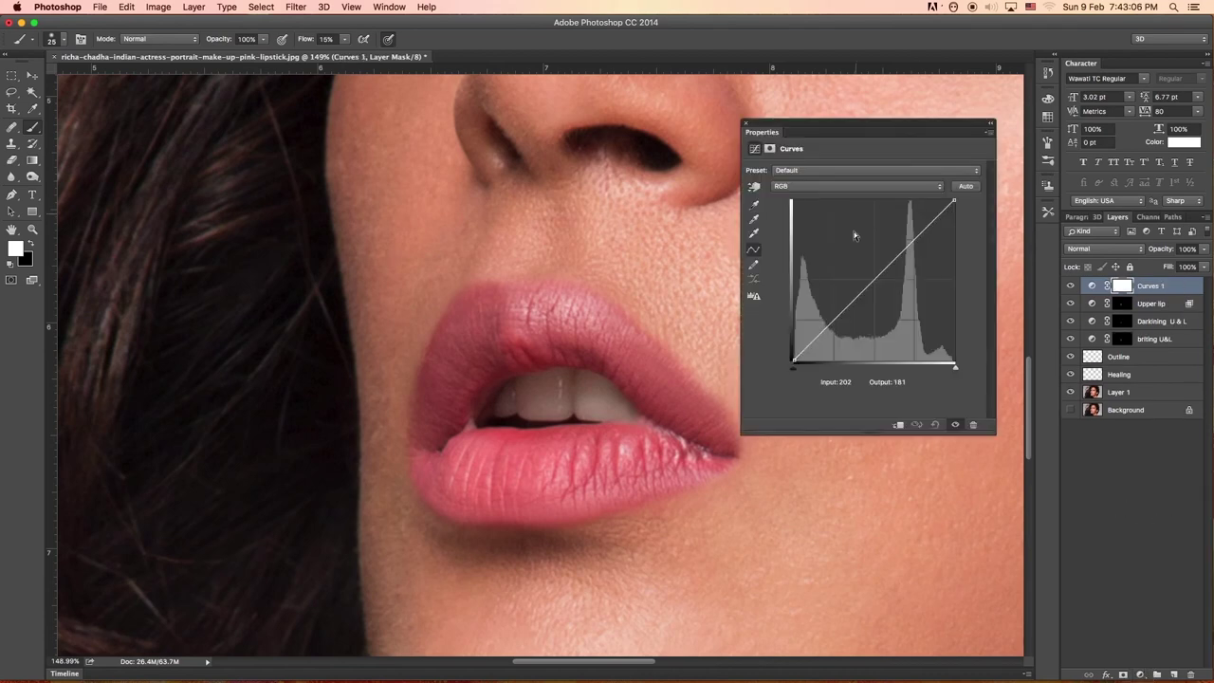
pyautogui.moveTo(870, 278); pyautogui.dragTo(843, 260)
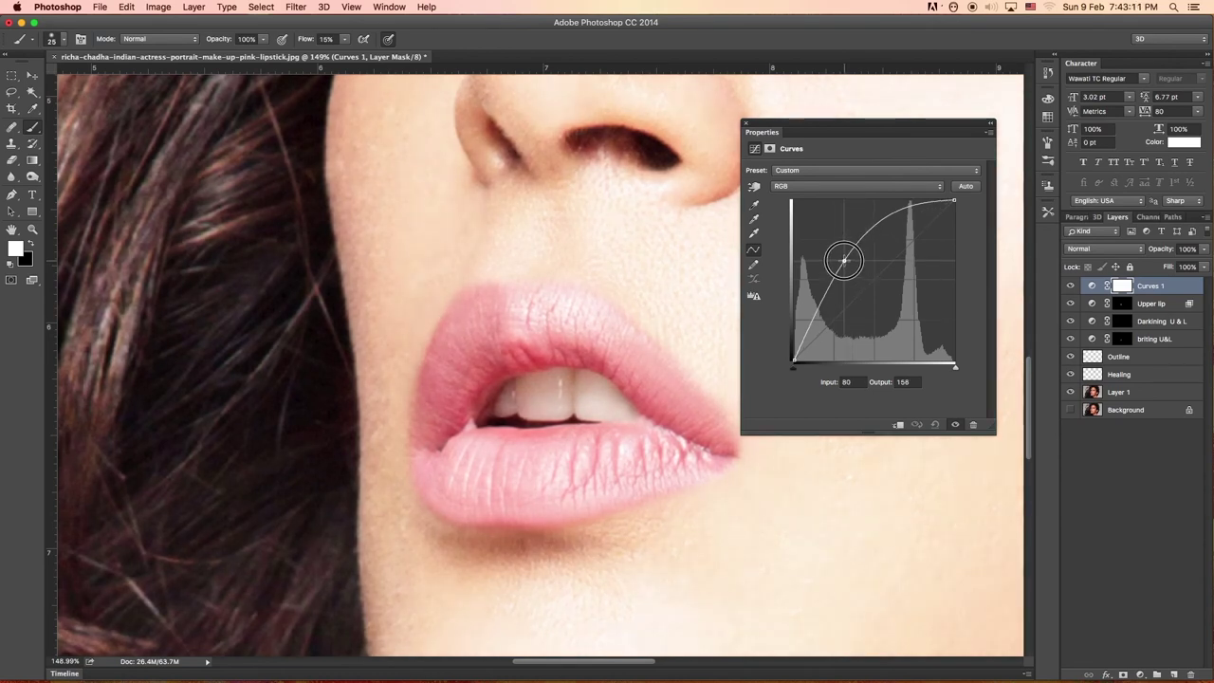
pyautogui.click(746, 124)
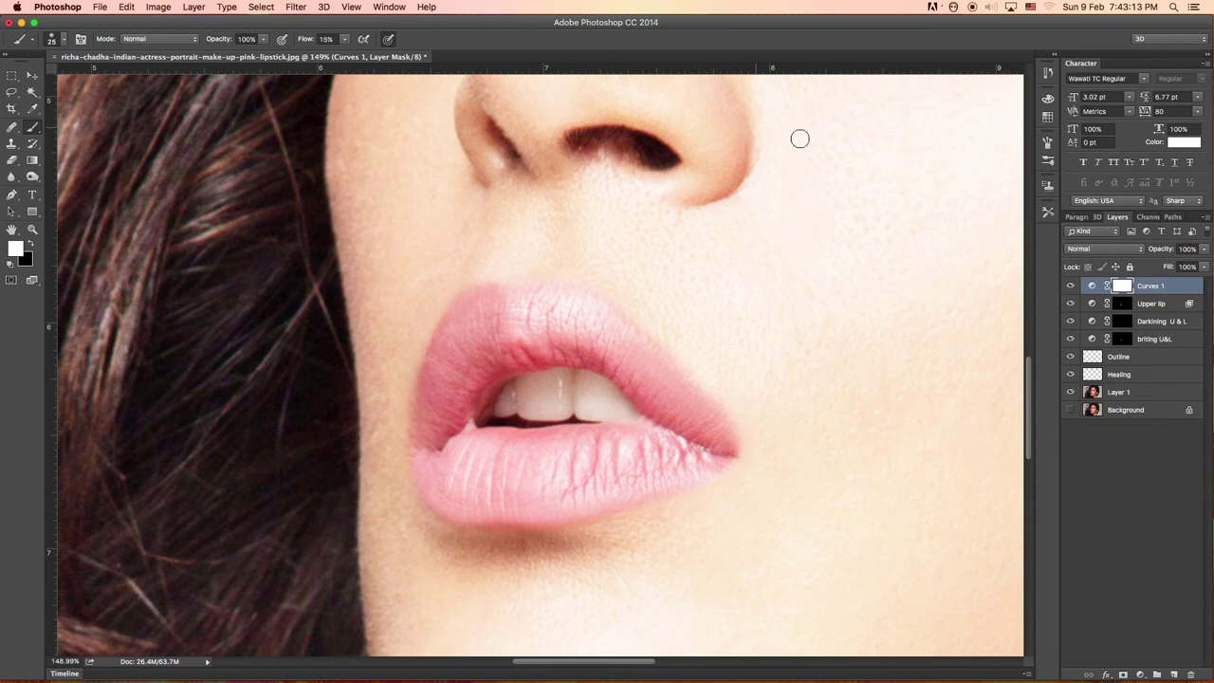
# Step: Restrict Curves 1 to lighter tones with Underlying Layer Blend If split to 107/182
pyautogui.click(1195, 285)
pyautogui.doubleClick(1196, 285)
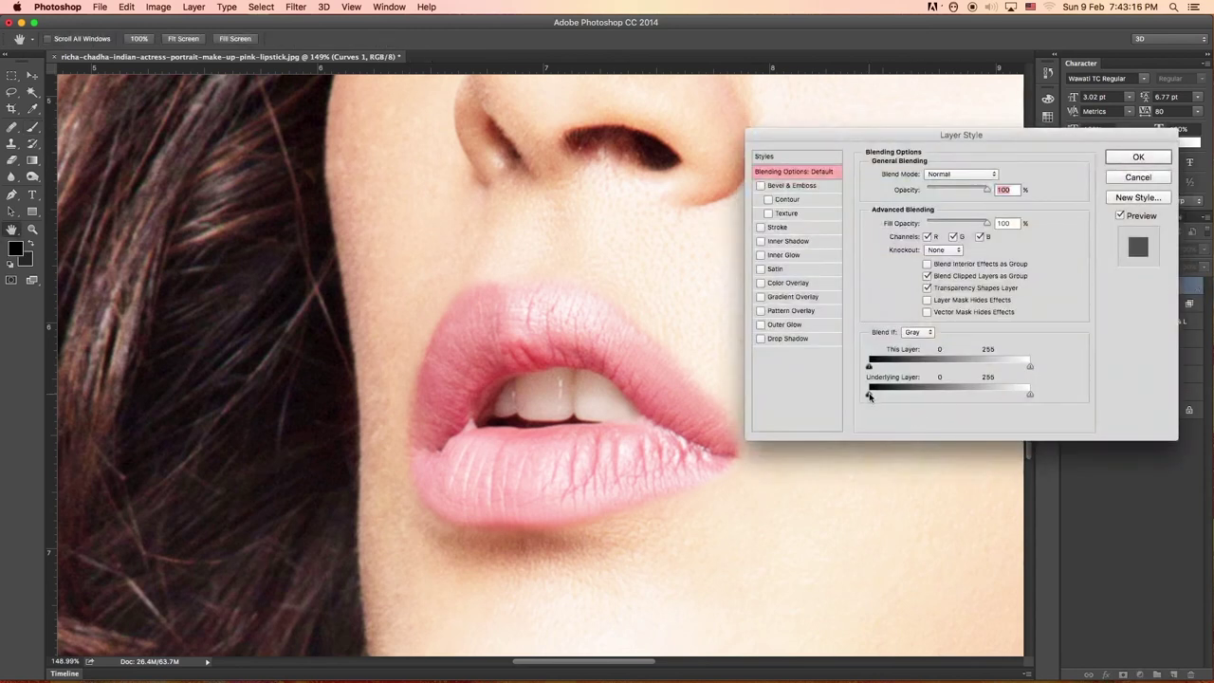
pyautogui.moveTo(869, 396); pyautogui.dragTo(937, 398)
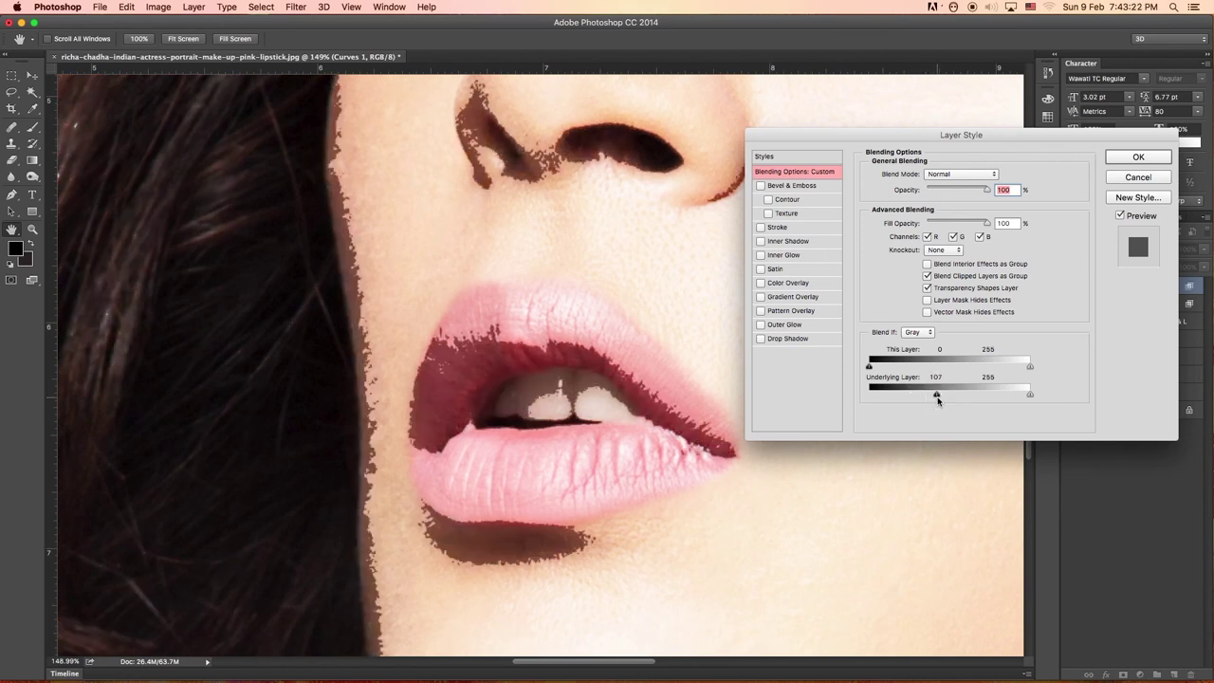
pyautogui.moveTo(937, 396); pyautogui.dragTo(985, 396)
pyautogui.click(1140, 159)
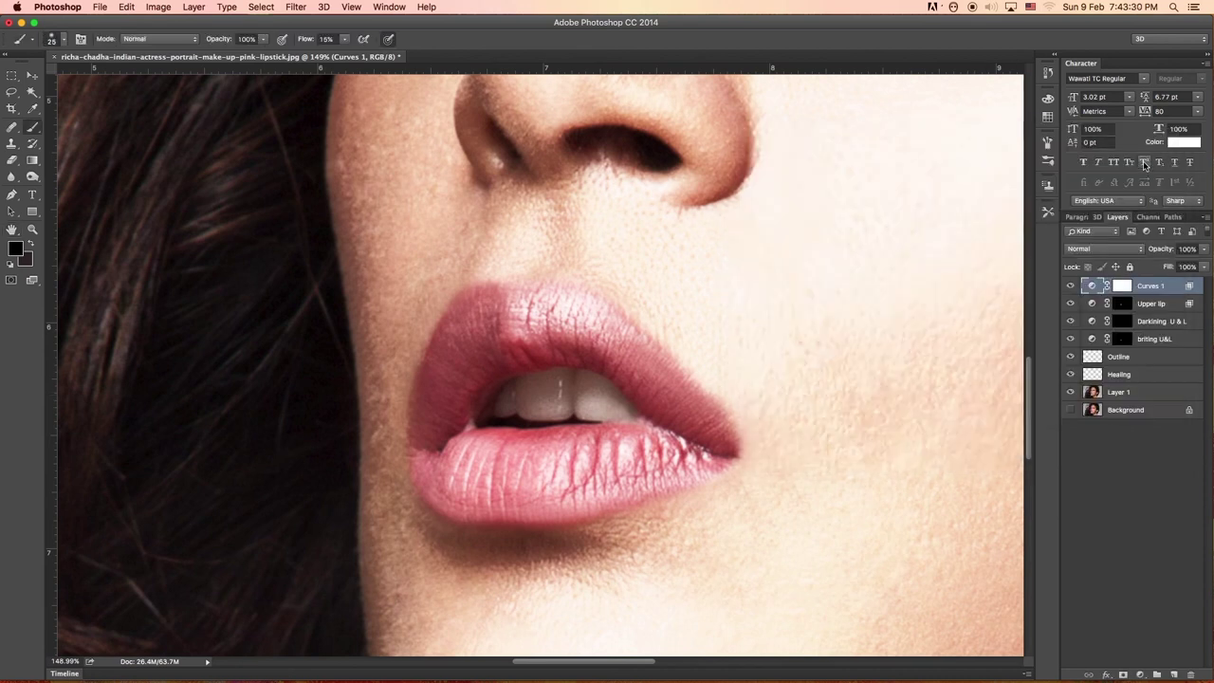
# Step: Invert the Curves 1 mask, paint brightening onto the lower lip, and set flow to 7%
pyautogui.click(1122, 286)
pyautogui.keyDown('shift'); pyautogui.click(1122, 287); pyautogui.keyUp('shift')
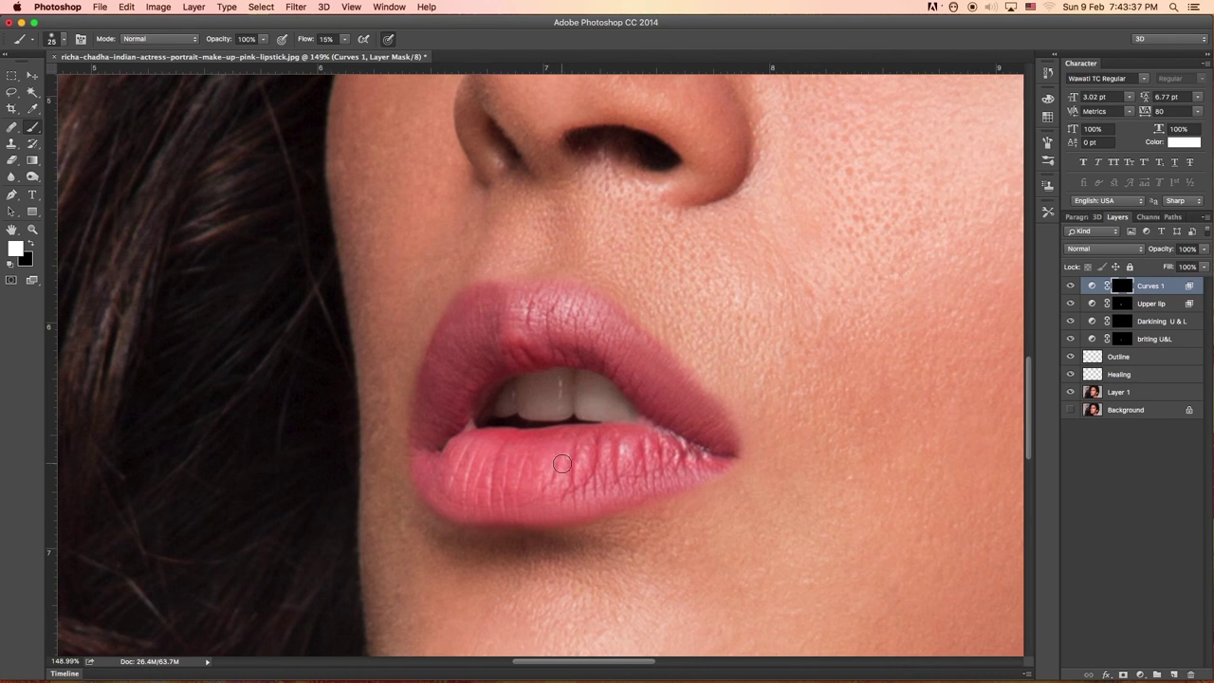
pyautogui.moveTo(565, 450)
pyautogui.mouseDown()
pyautogui.moveTo(527, 465)
pyautogui.moveTo(490, 445)
pyautogui.mouseUp()
pyautogui.moveTo(345, 39); pyautogui.dragTo(336, 53)
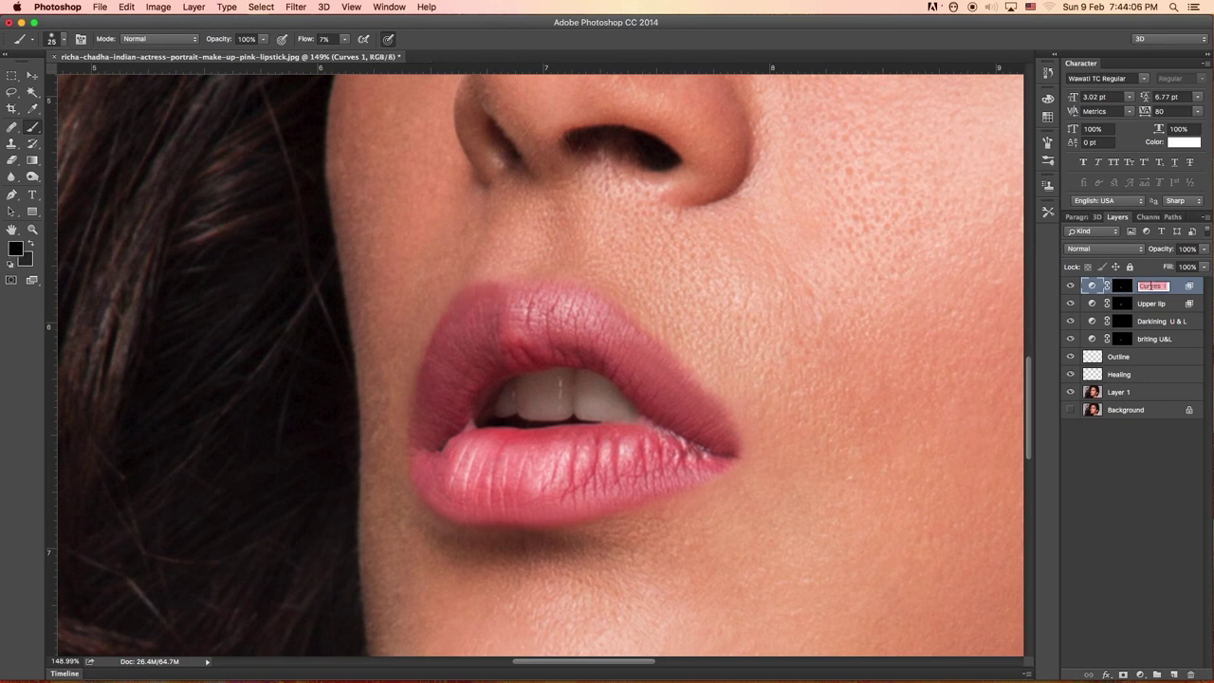
# Step: Rename Curves 1 to 'lower lip', refine the Upper lip mask, and select briting U&L and Darkining U & L
pyautogui.doubleClick(1149, 285)
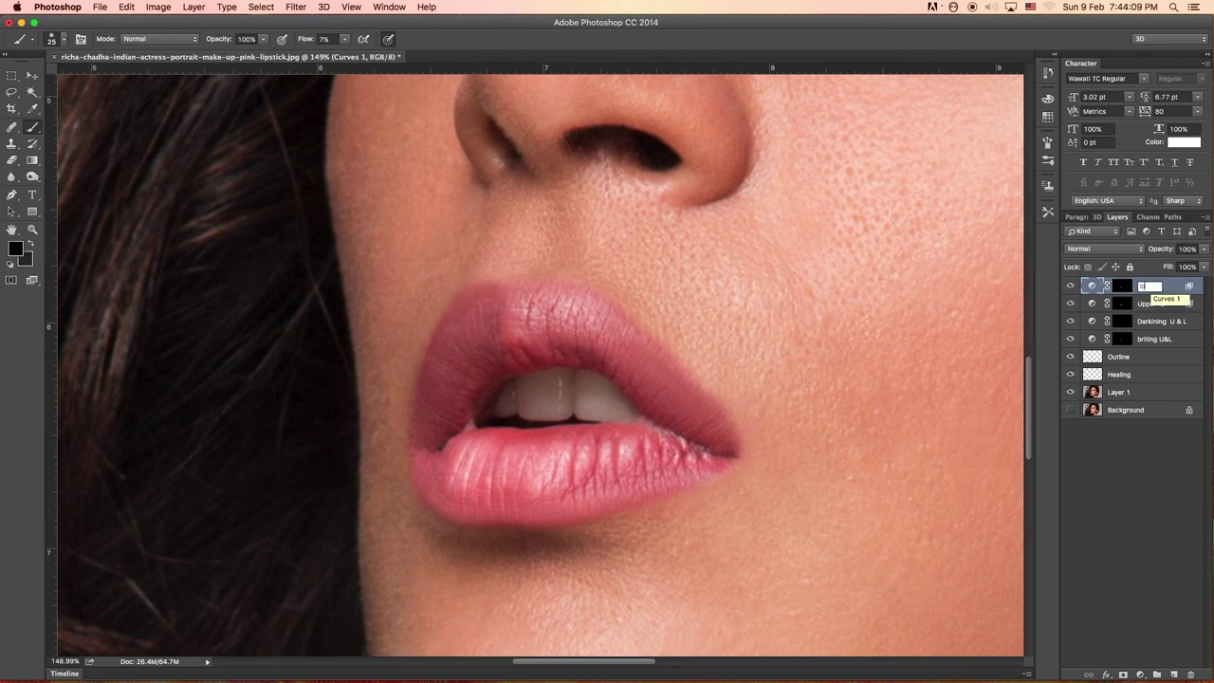
pyautogui.write('Lower lip')
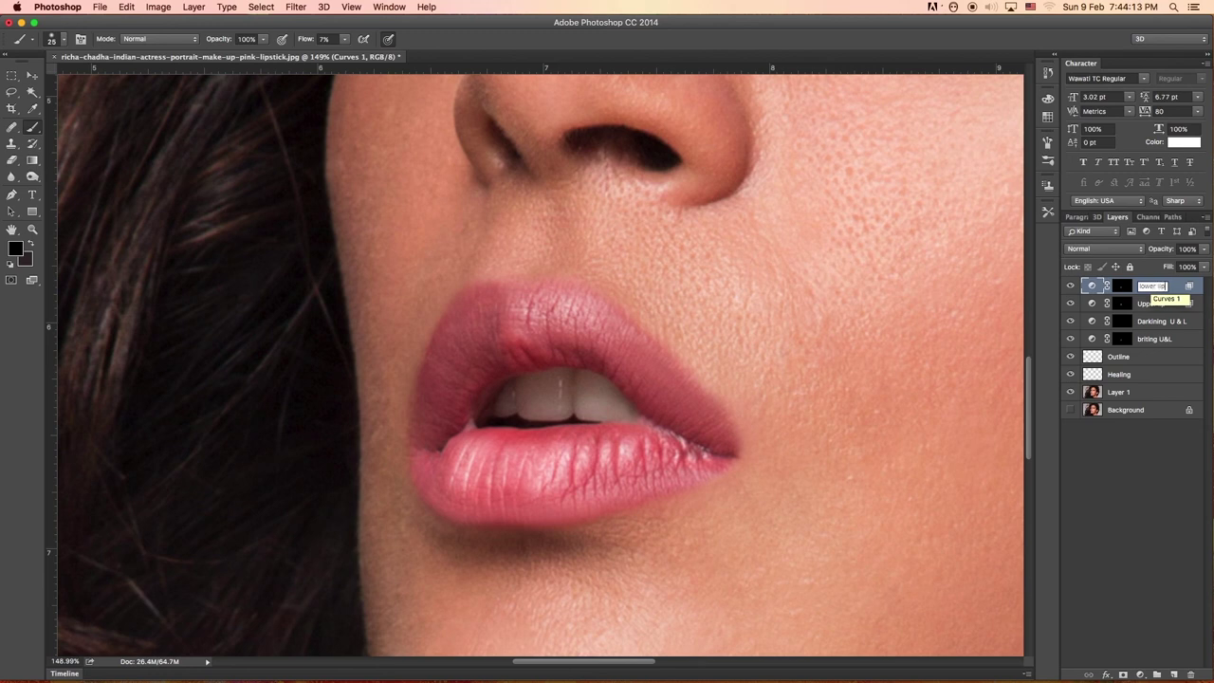
pyautogui.click(1121, 304)
pyautogui.press('x')
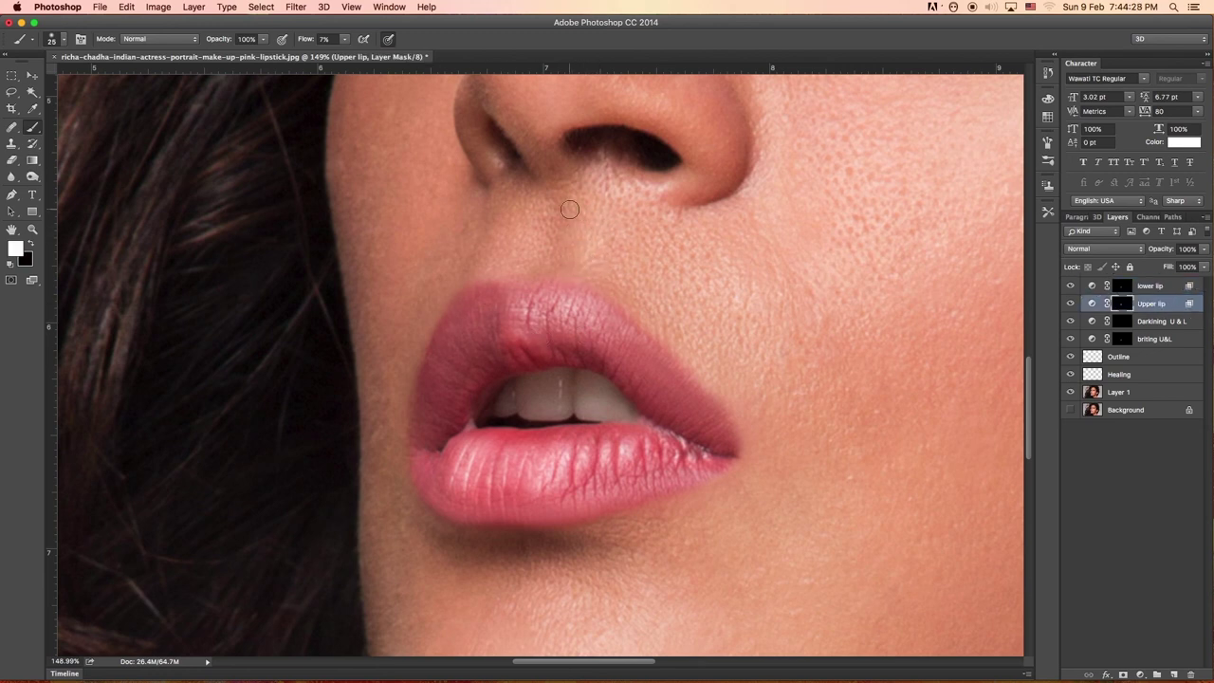
pyautogui.moveTo(555, 270); pyautogui.dragTo(588, 339)
pyautogui.click(1190, 339)
pyautogui.keyDown('shift'); pyautogui.click(1193, 322); pyautogui.keyUp('shift')
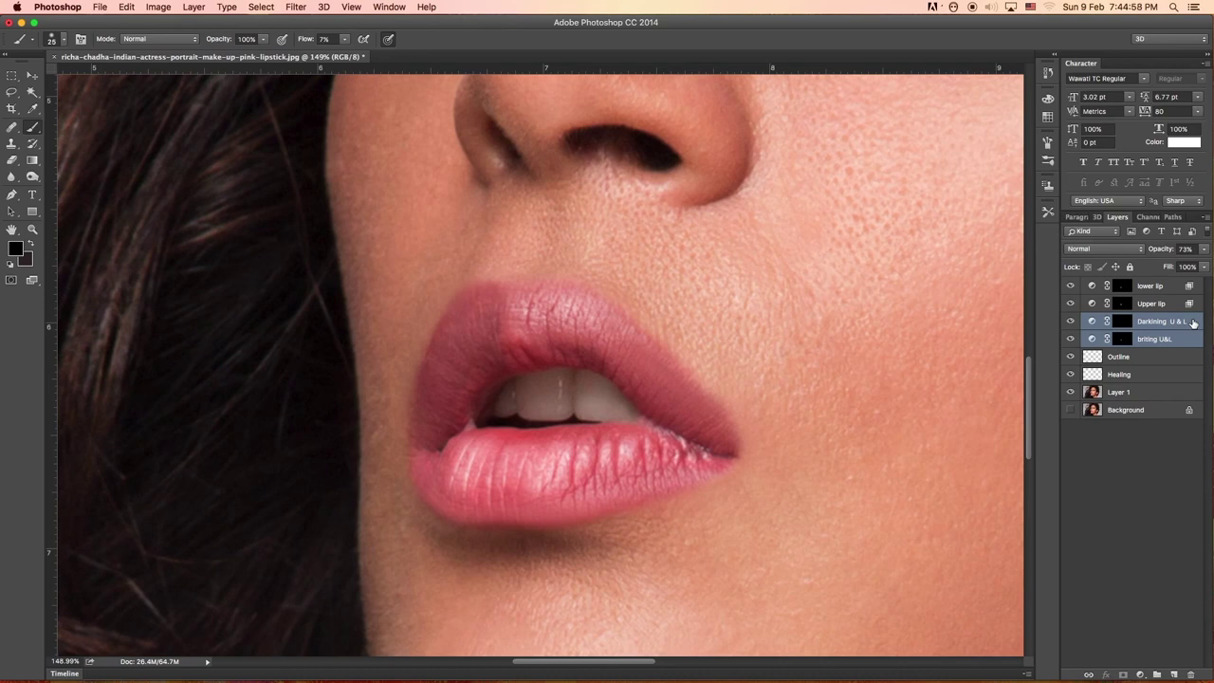
# Step: Group Darkining U & L with briting U&L, then group lower lip with Upper lip, and expand Group 2
pyautogui.hotkey('ctrl', 'g')
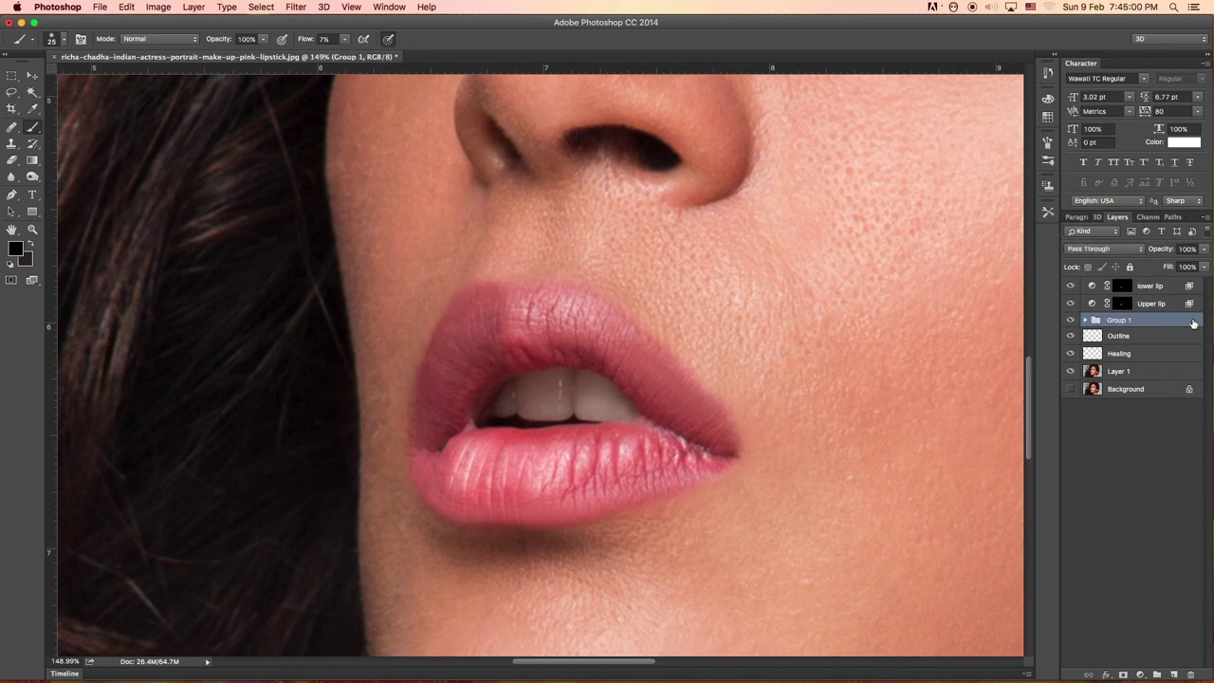
pyautogui.keyDown('shift'); pyautogui.click(1171, 306); pyautogui.keyUp('shift')
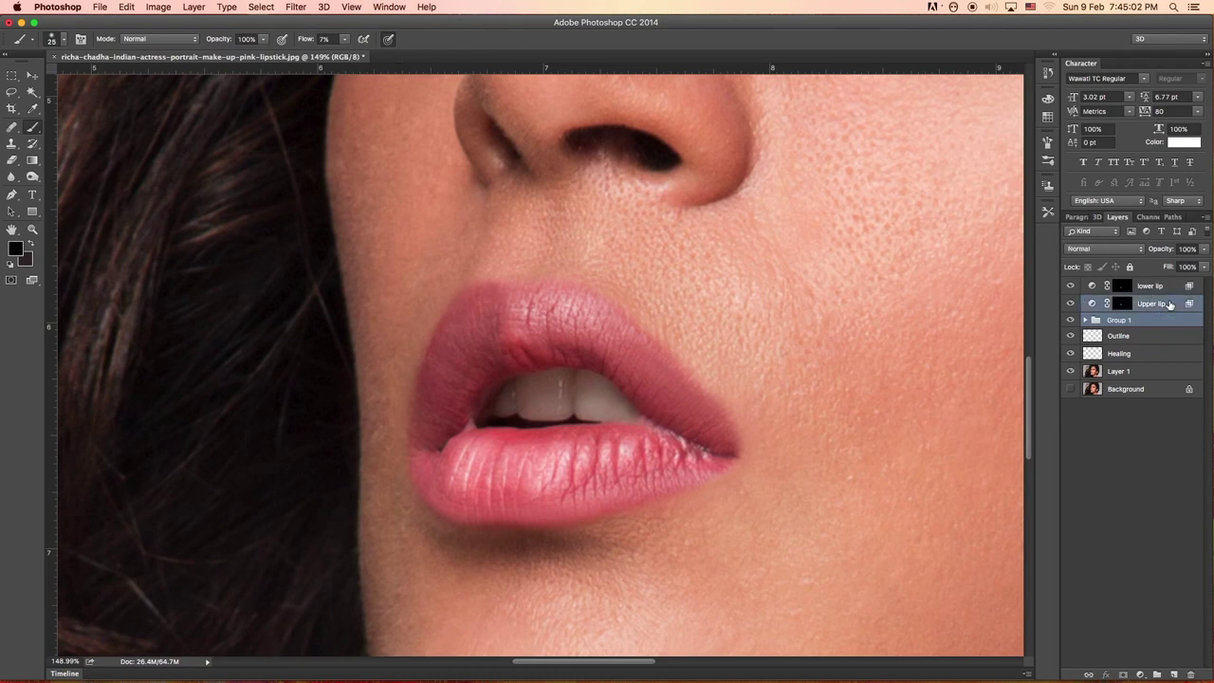
pyautogui.click(1170, 320)
pyautogui.click(1174, 287)
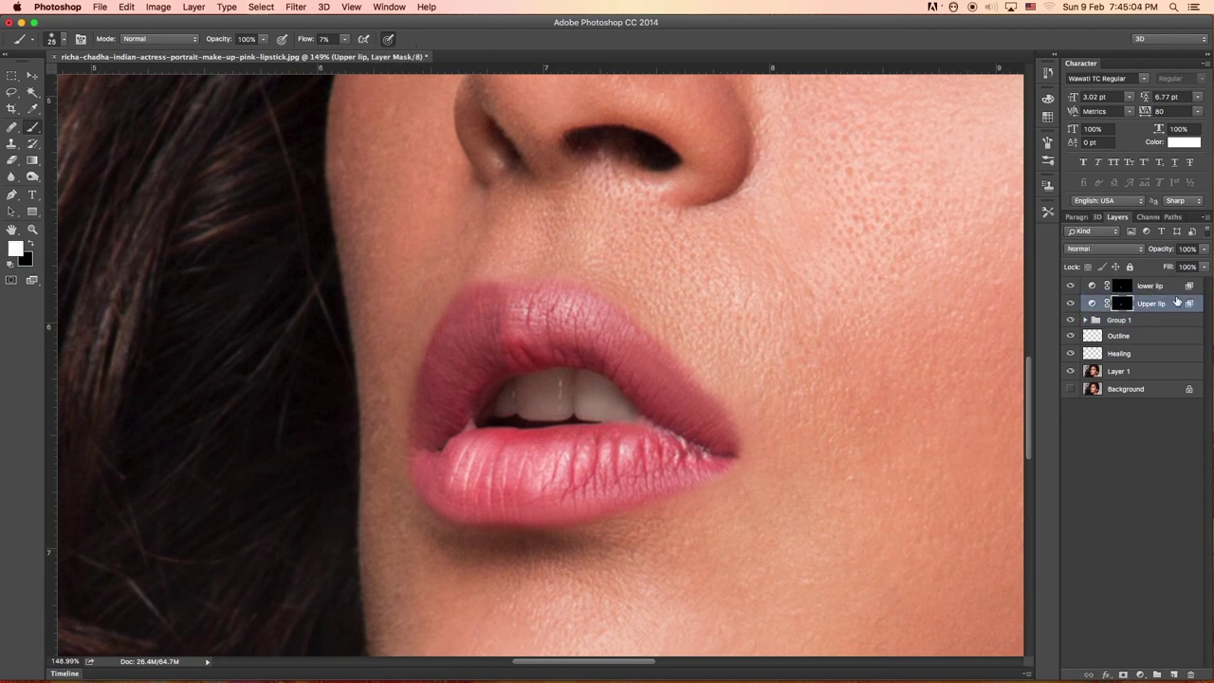
pyautogui.keyDown('shift'); pyautogui.click(1176, 302); pyautogui.keyUp('shift')
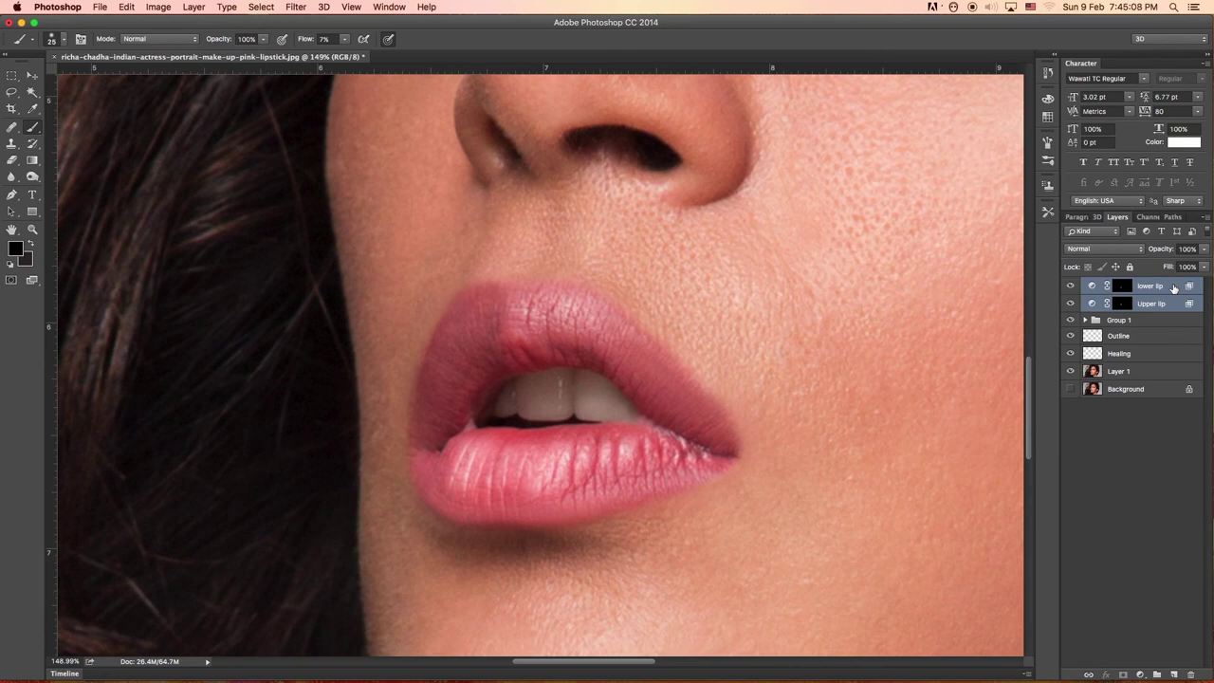
pyautogui.press('cmd+g')
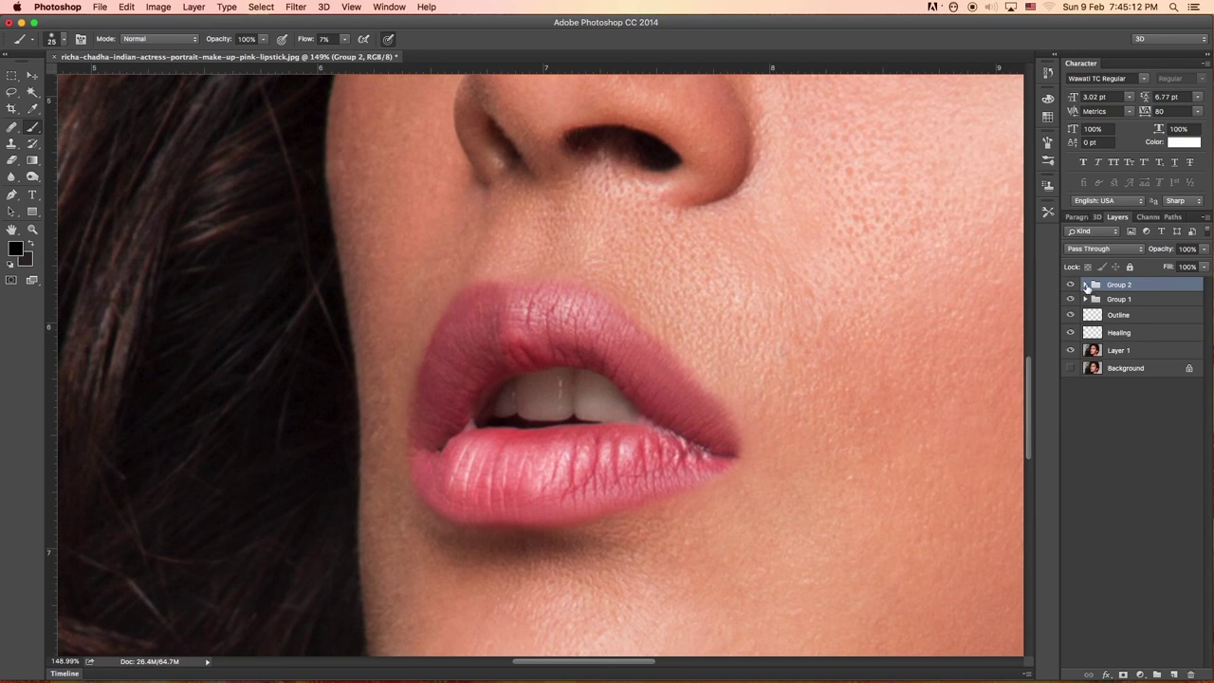
pyautogui.click(1087, 286)
# Step: Set Group 2 to 57% opacity, toggle its visibility to compare, then stamp visible layers into Layer 2
pyautogui.click(1085, 285)
pyautogui.click(1204, 251)
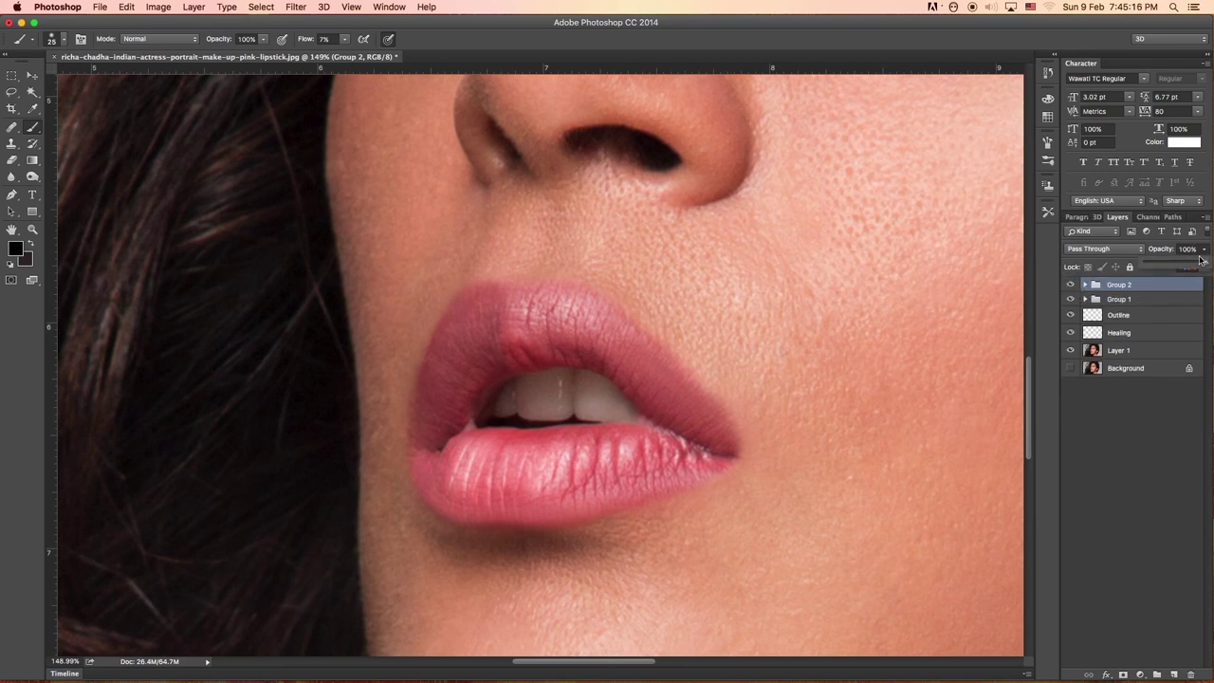
pyautogui.moveTo(1202, 260); pyautogui.dragTo(1178, 263)
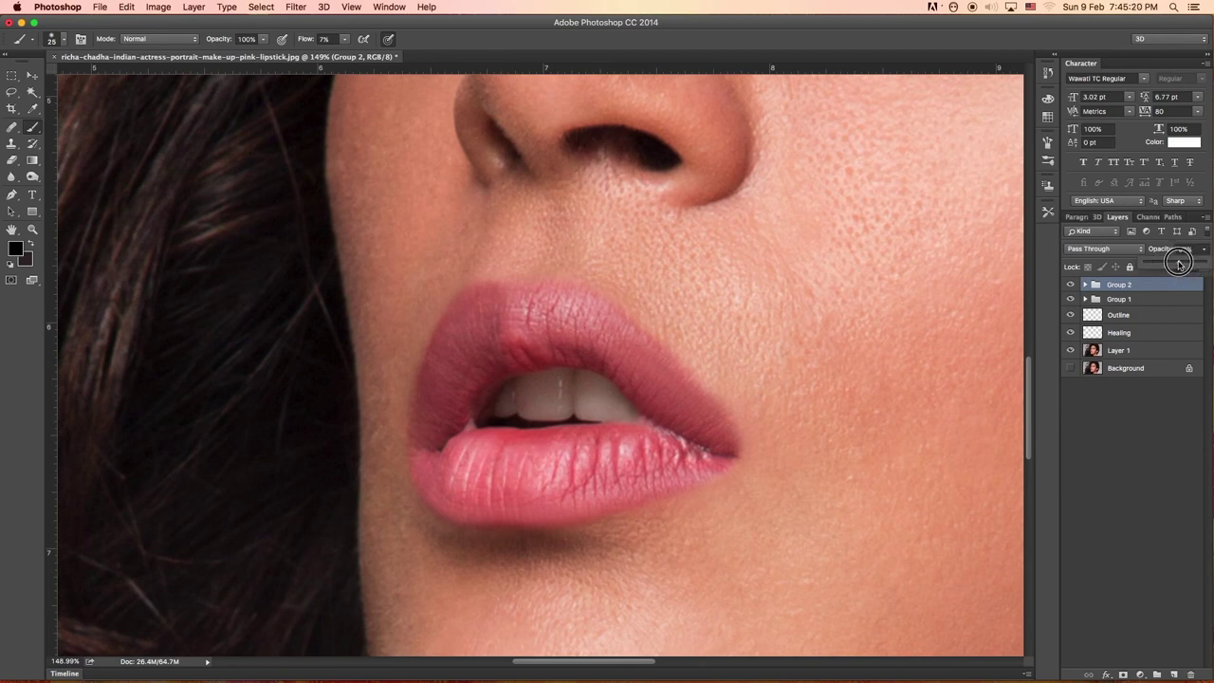
pyautogui.click(1069, 286)
pyautogui.click(1070, 287)
pyautogui.click(1070, 287)
pyautogui.click(1069, 287)
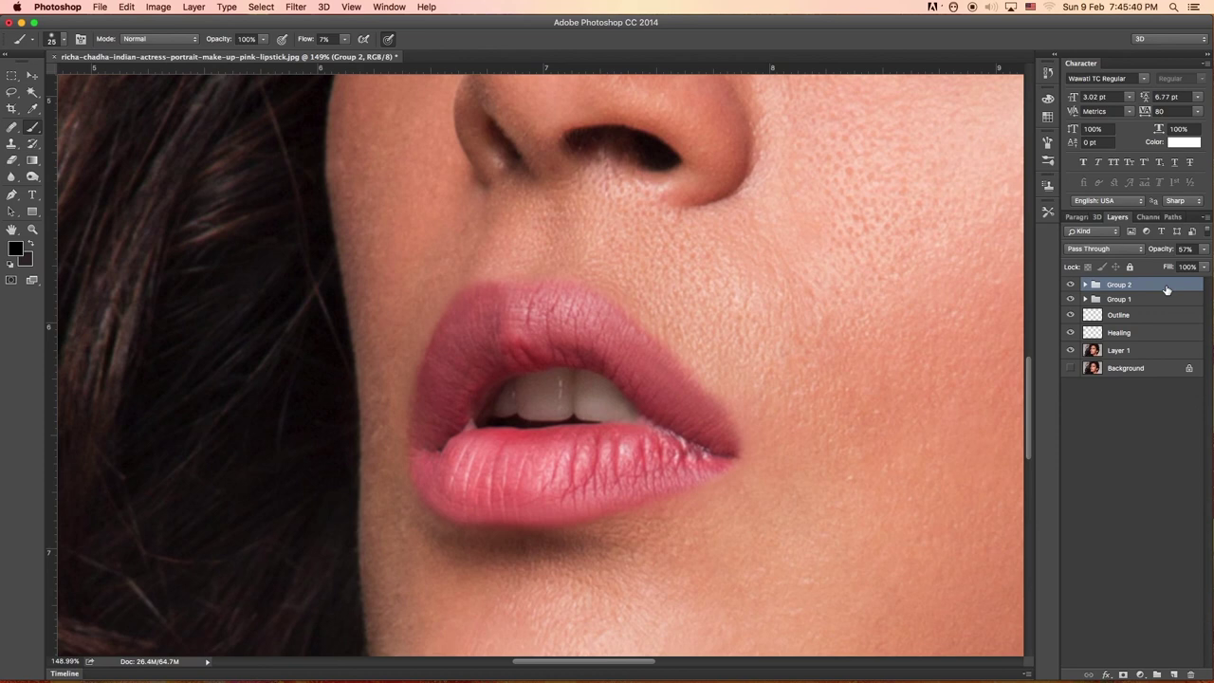
pyautogui.hotkey('ctrl', 'alt', 'shift', 'e')
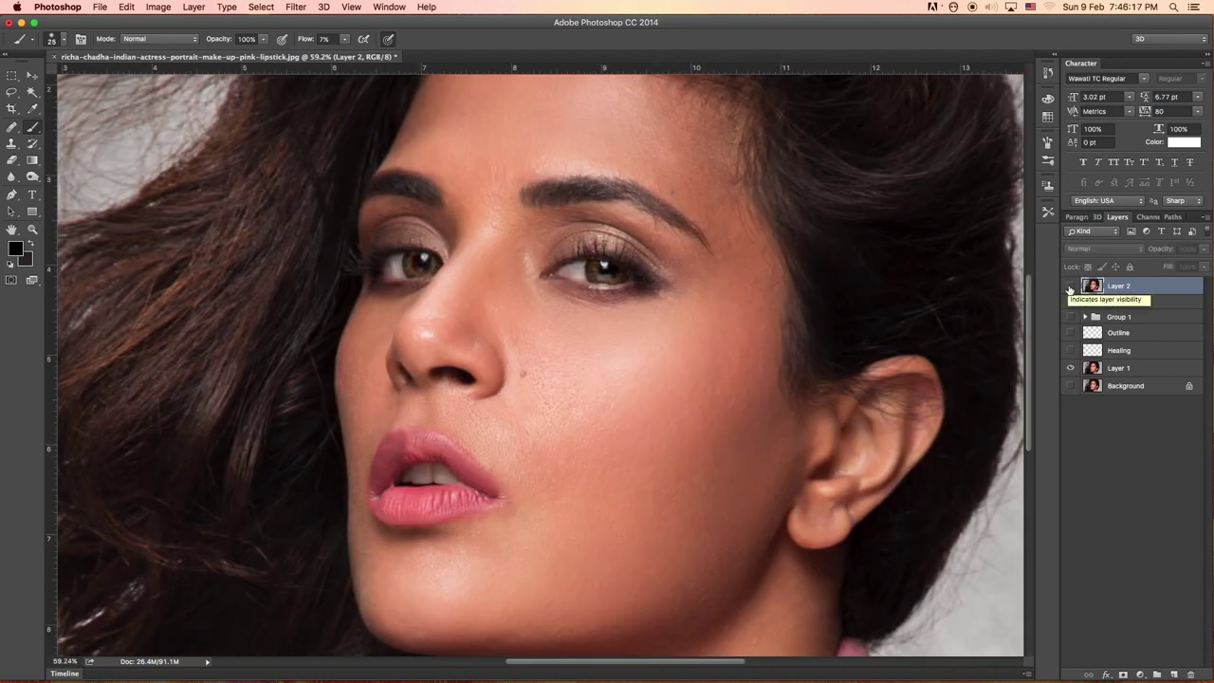
# Step: Toggle Layer 2's visibility to compare the retouched lips against the original portrait
pyautogui.click(1070, 286)
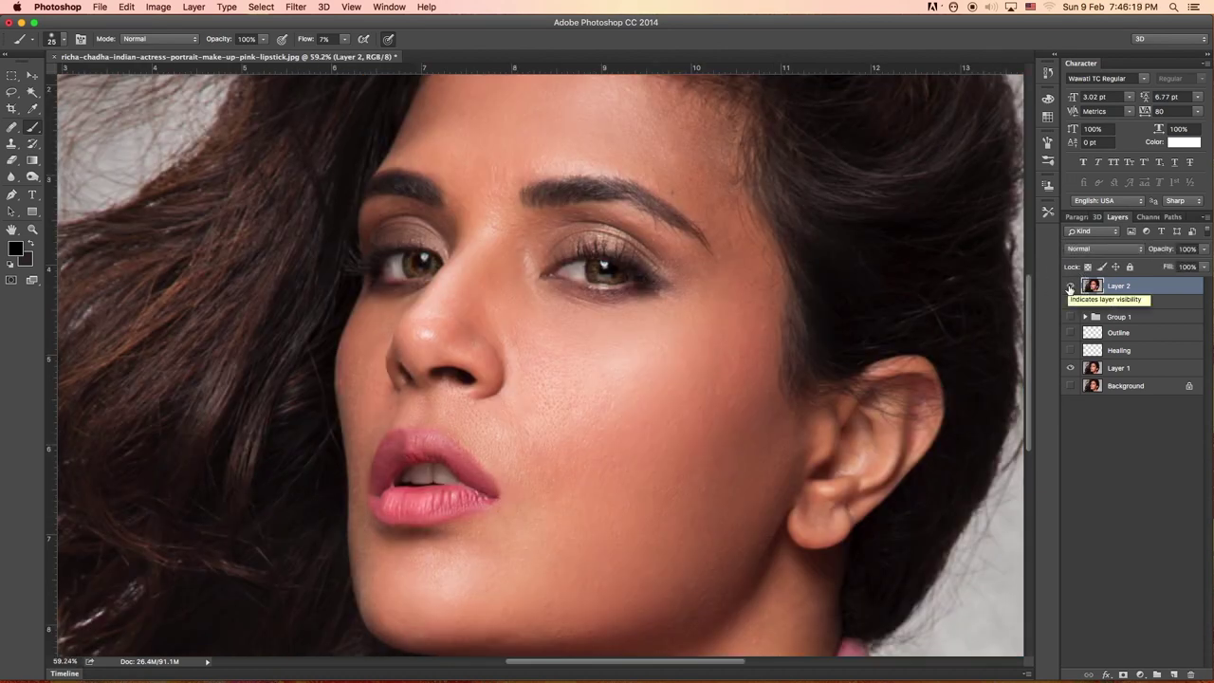
pyautogui.click(1069, 287)
pyautogui.click(1069, 287)
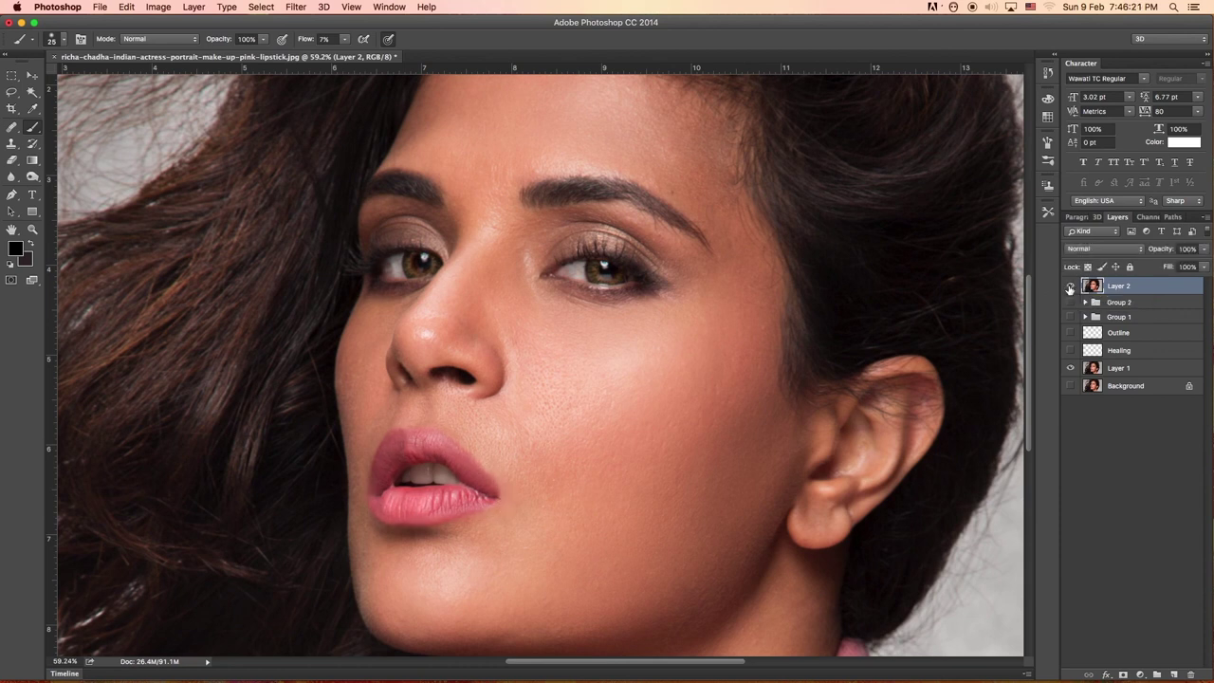
pyautogui.click(1070, 286)
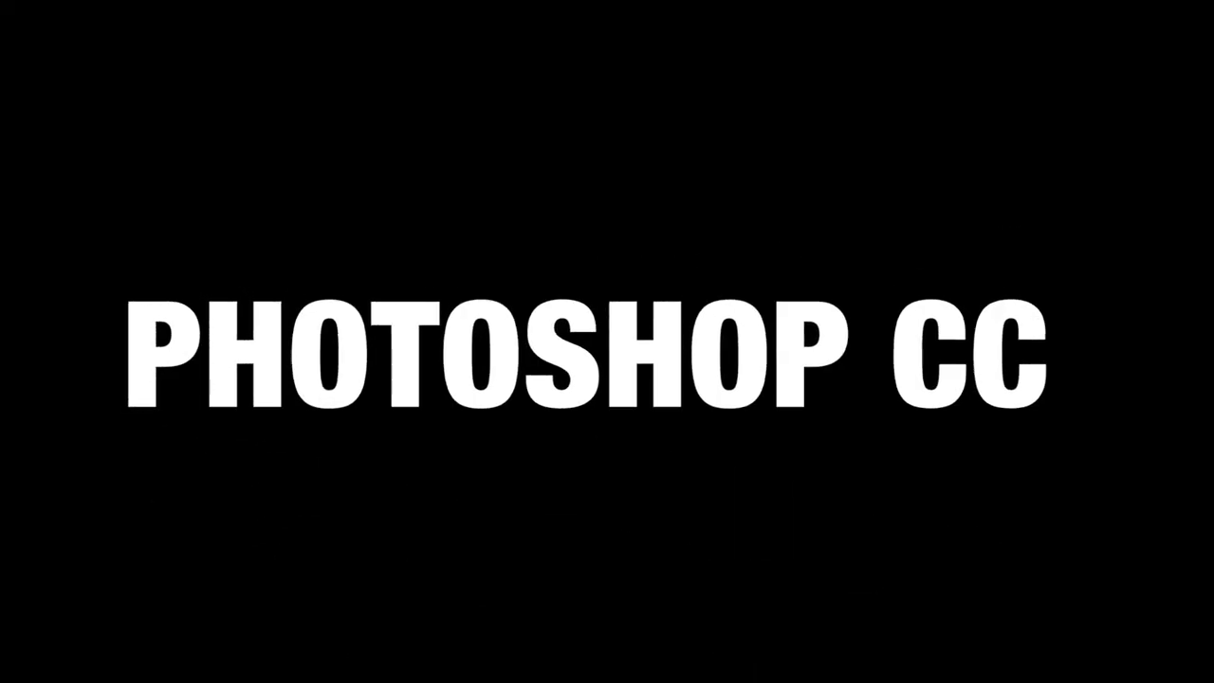